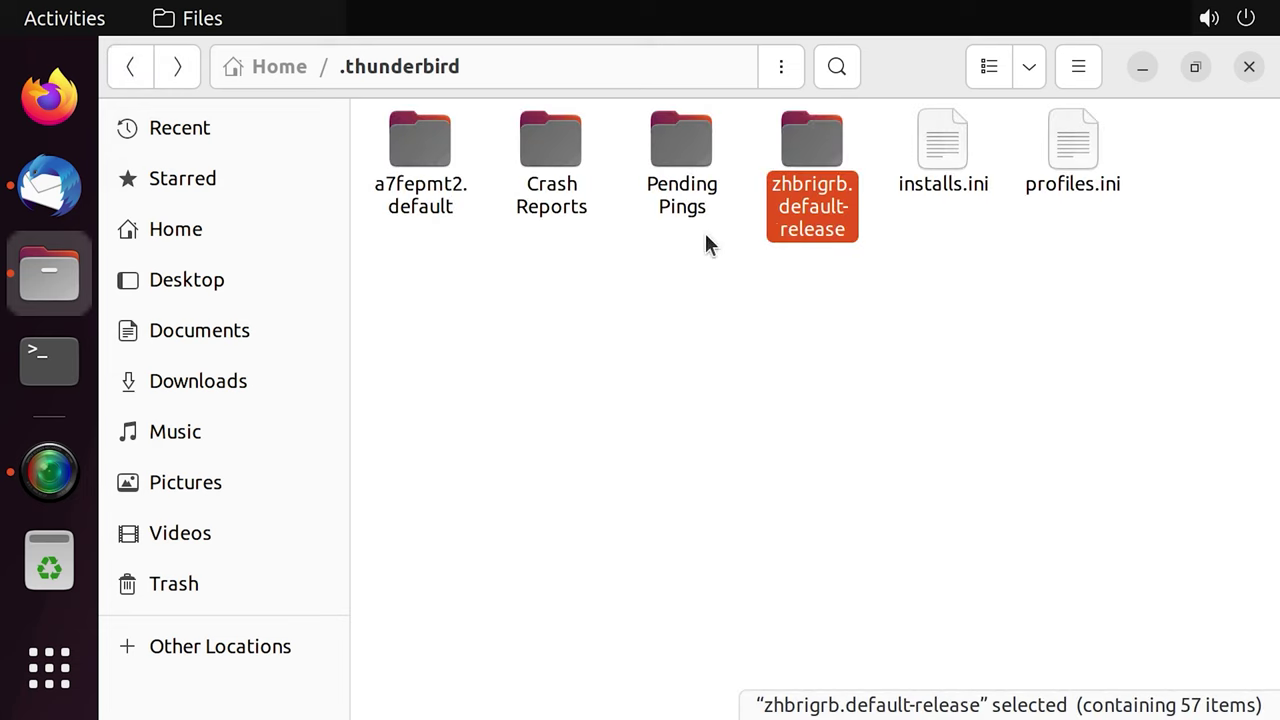
Switch to Thunderbird and open its More Troubleshooting Information page from the help options.
click(820, 272)
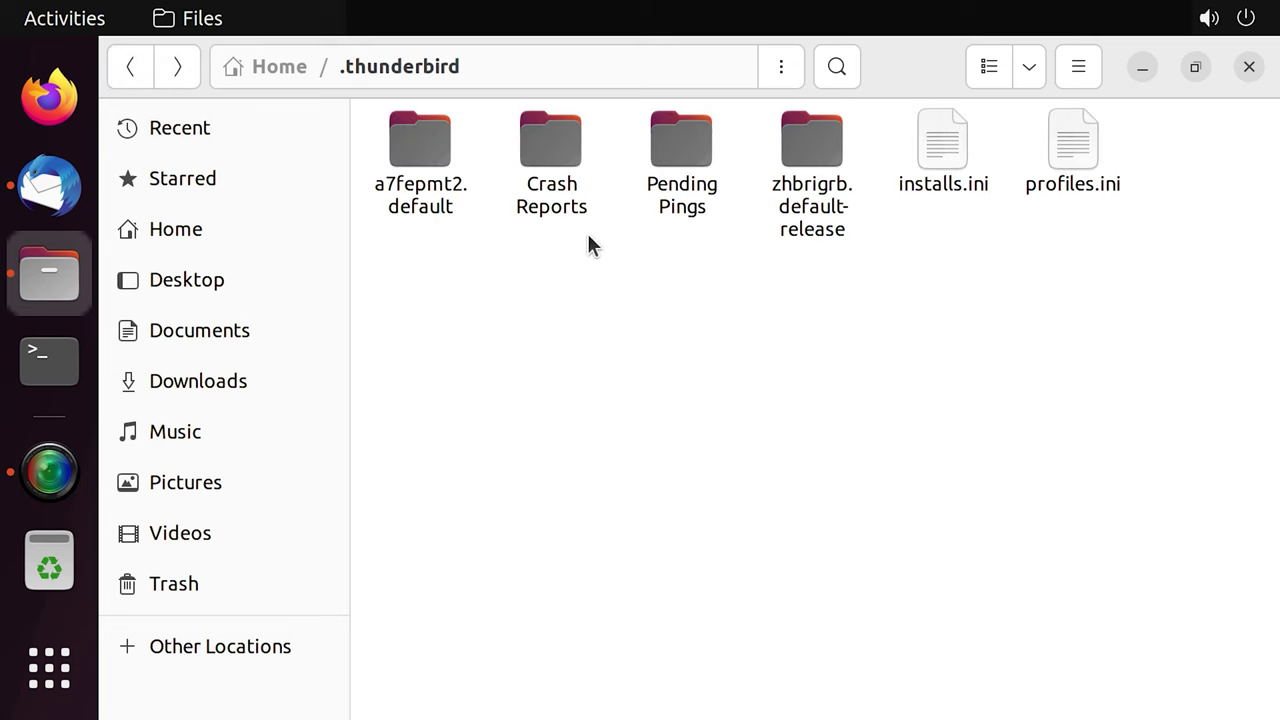
click(90, 205)
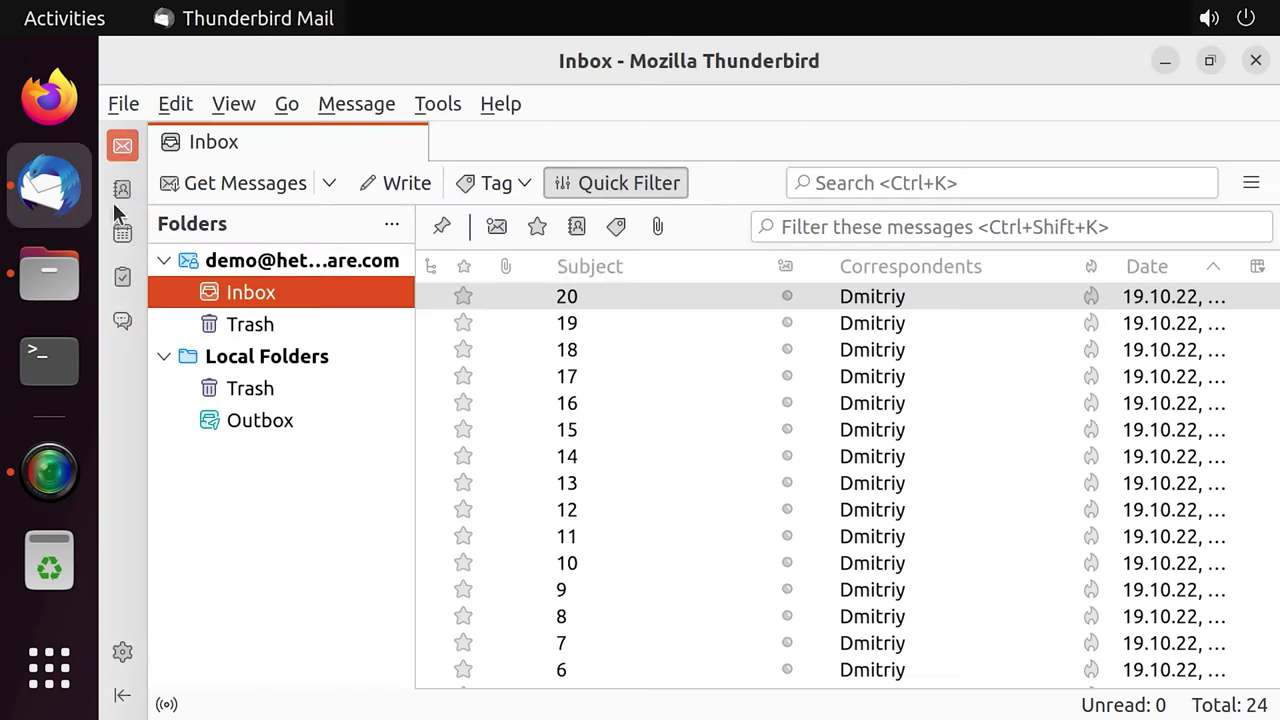
click(1253, 190)
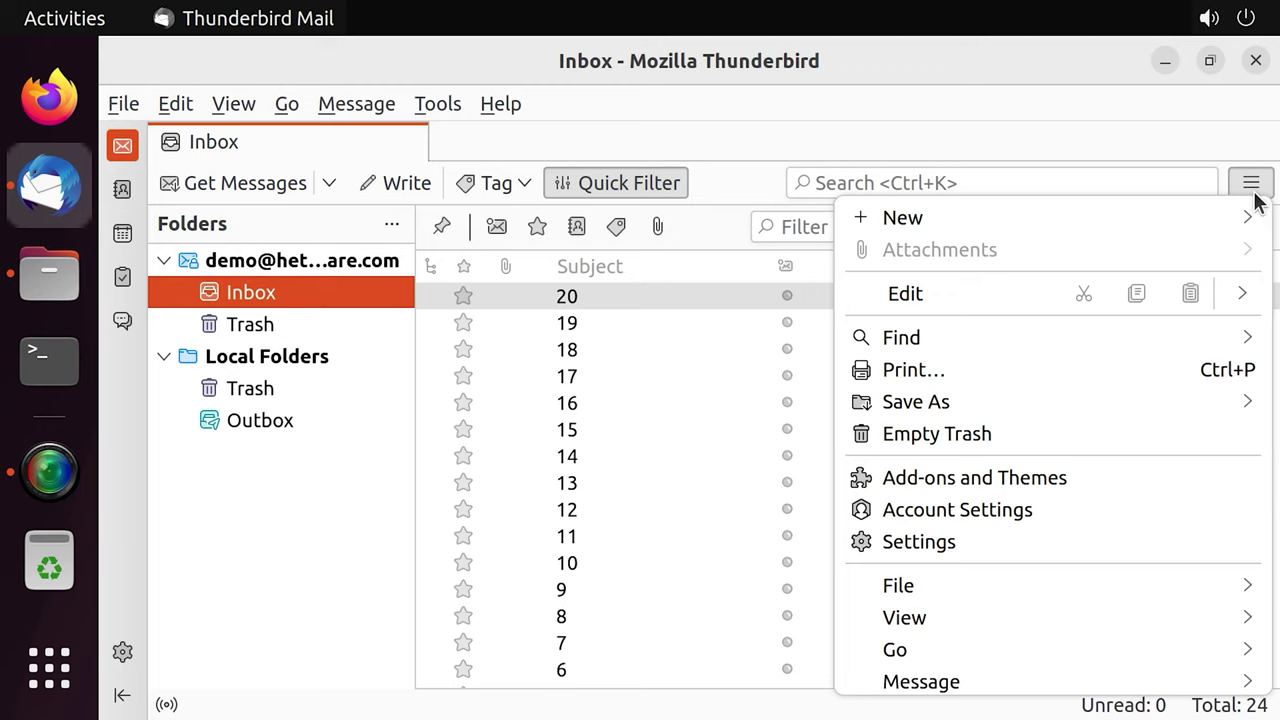
scroll(1120, 490, down, 3)
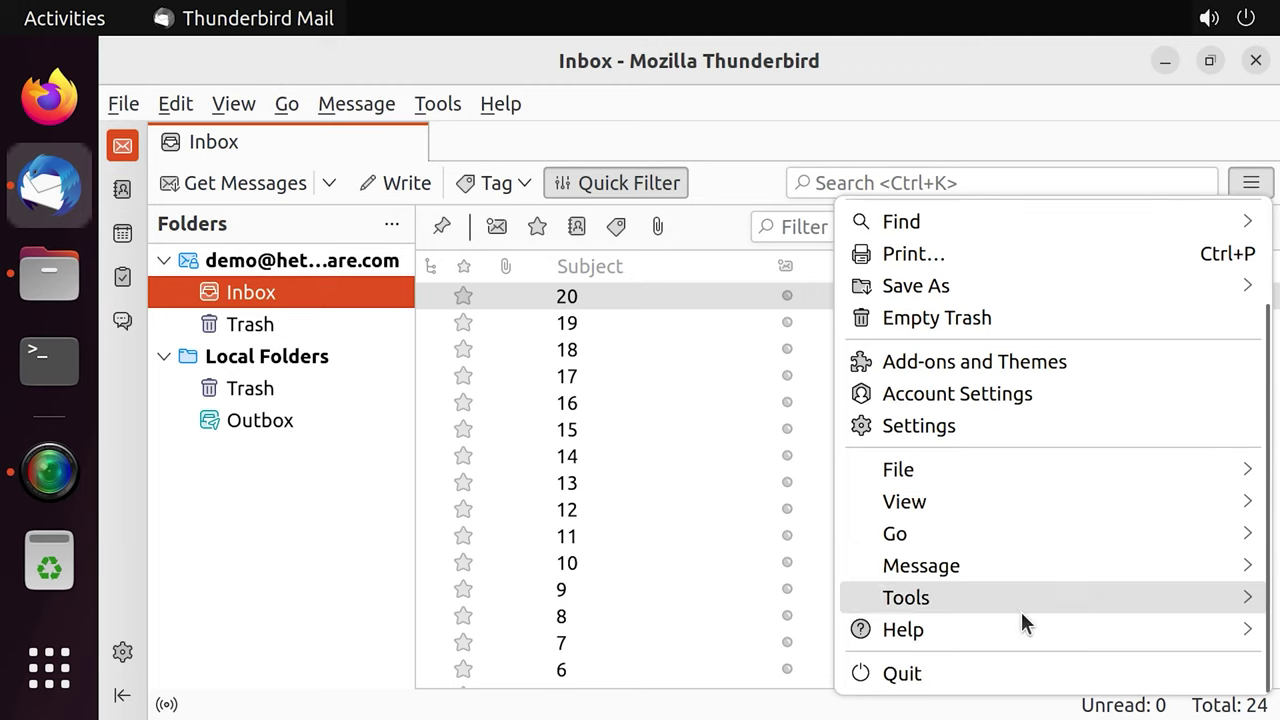
click(943, 630)
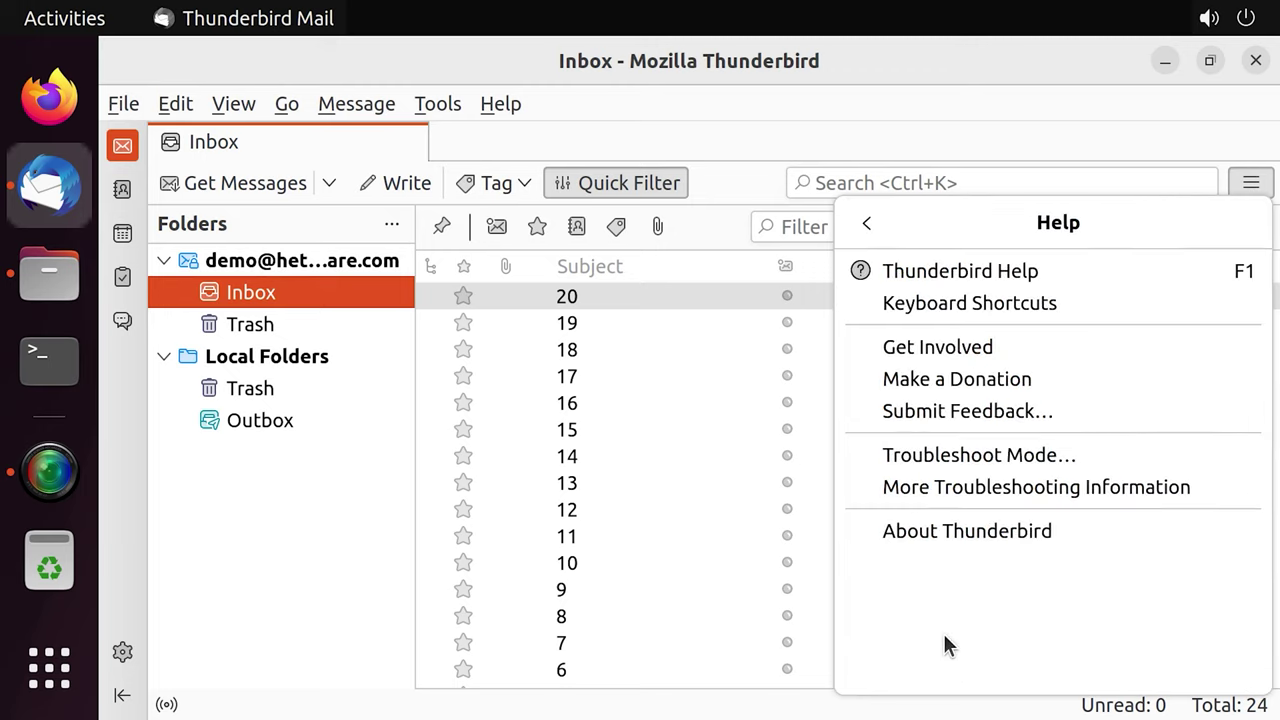
click(989, 495)
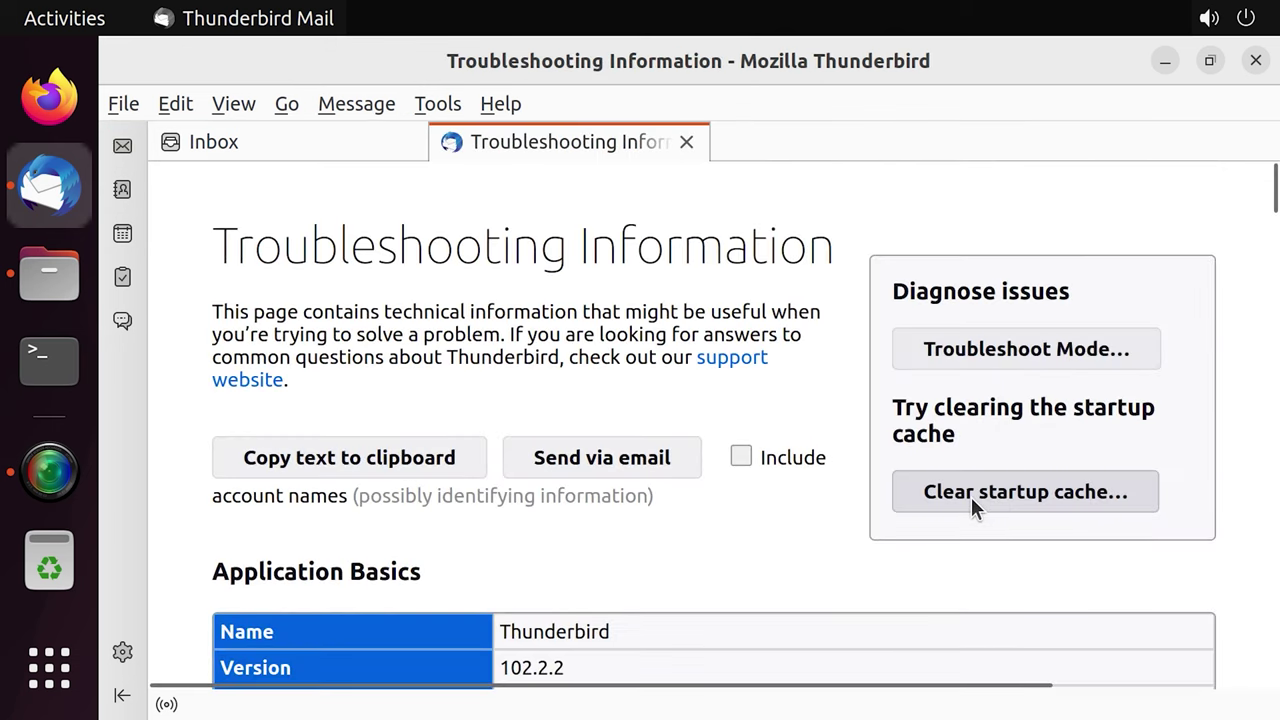
Open the Profile Directory listed under Application Basics and look through the profile's files.
scroll(694, 509, down, 6)
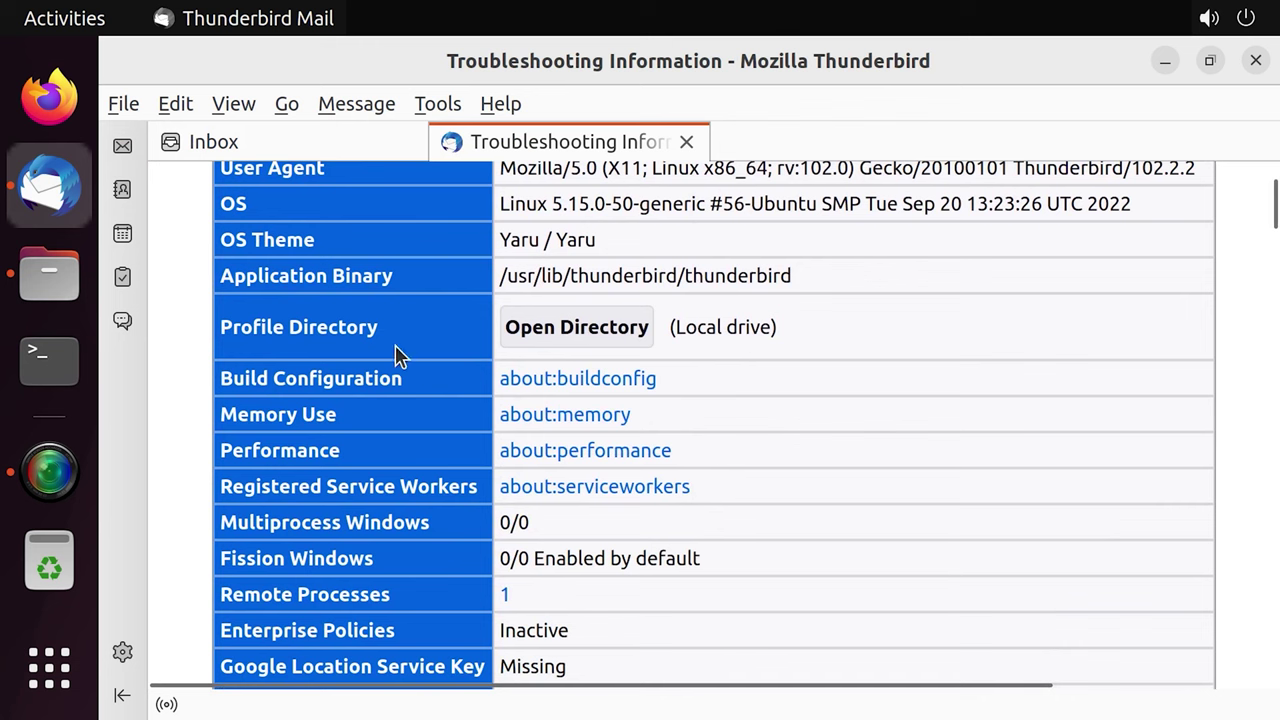
click(603, 339)
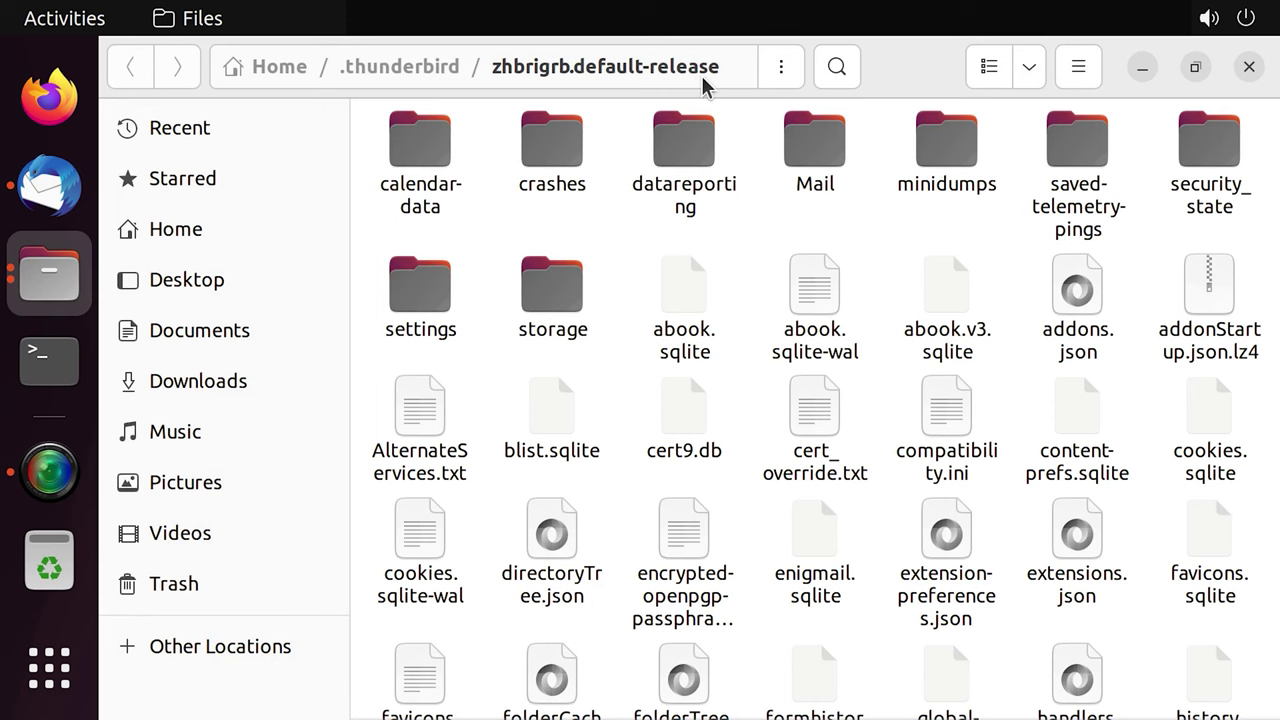
scroll(910, 530, down, 5)
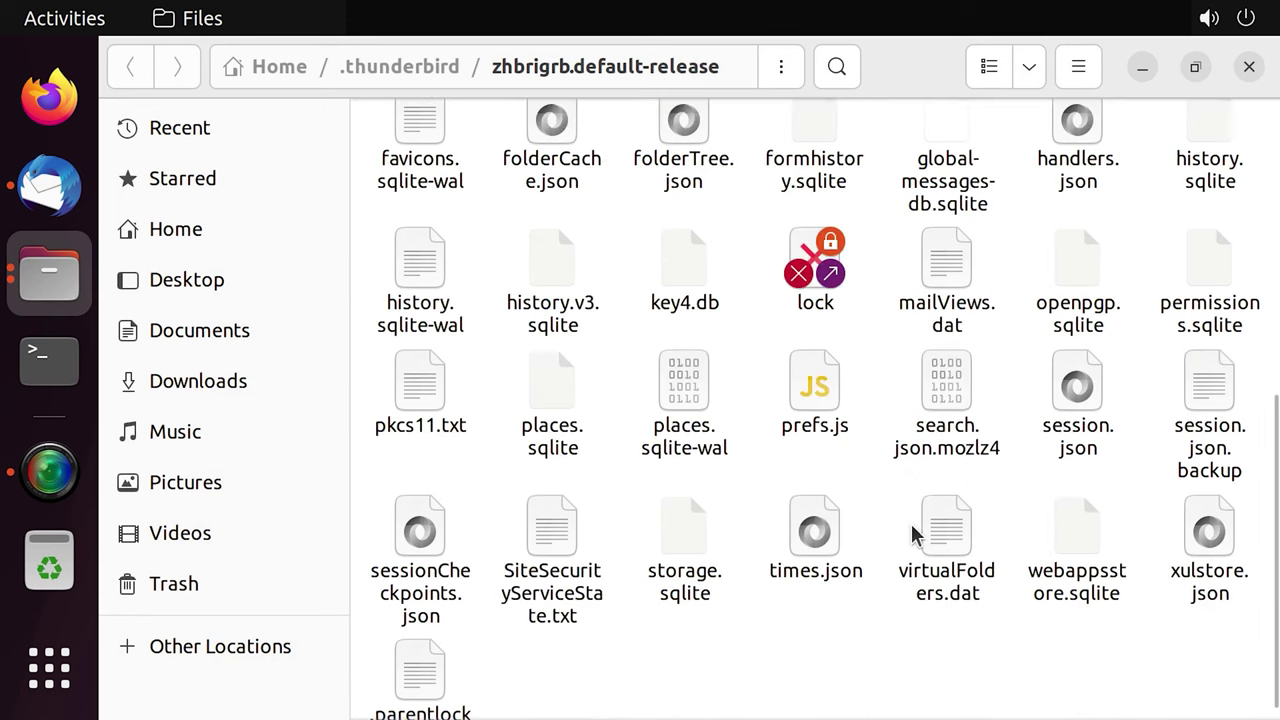
scroll(913, 526, up, 4)
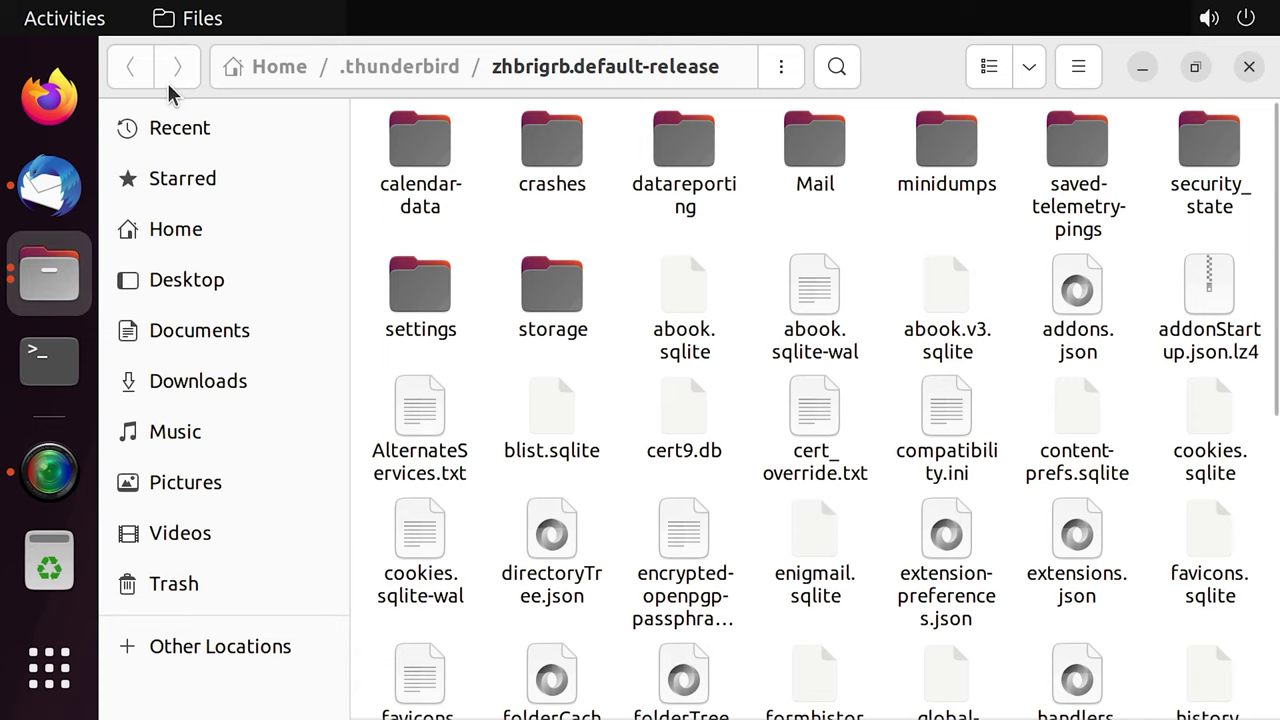
Copy the zhbrigrb.default-release folder from .thunderbird into the backup folder on the 16 GB Volume.
click(399, 68)
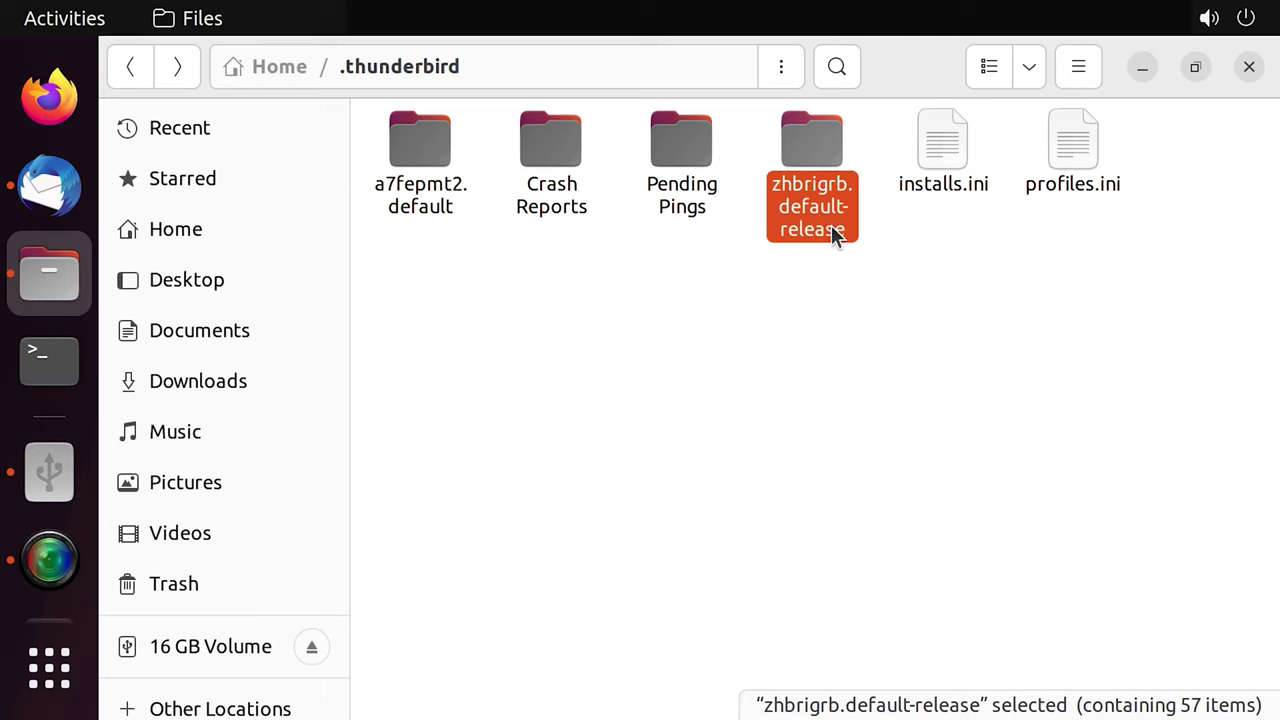
right_click(827, 221)
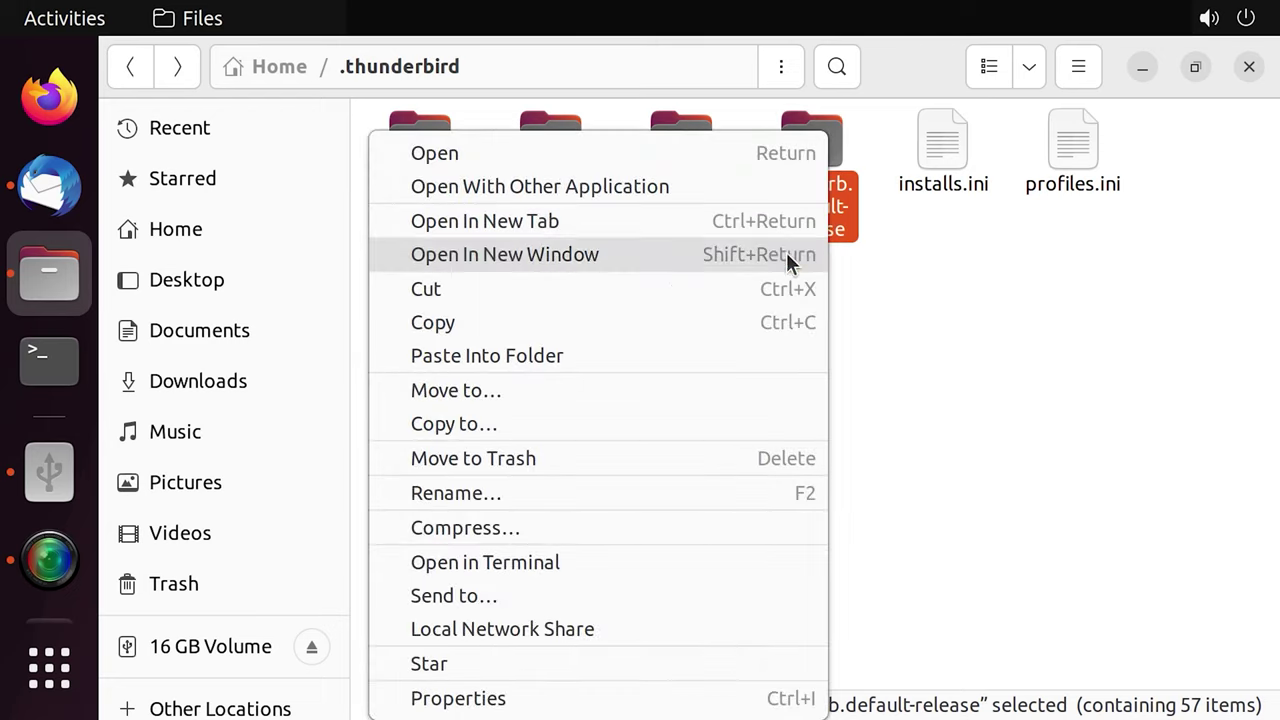
click(456, 331)
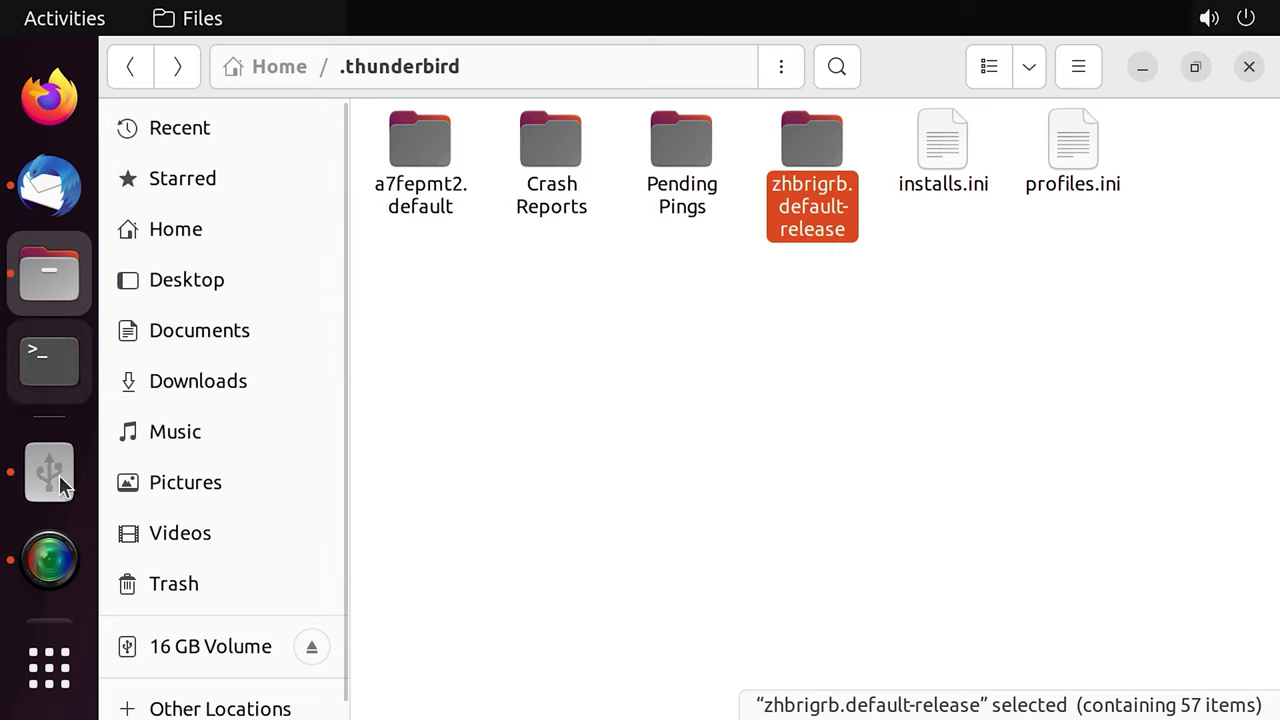
click(45, 508)
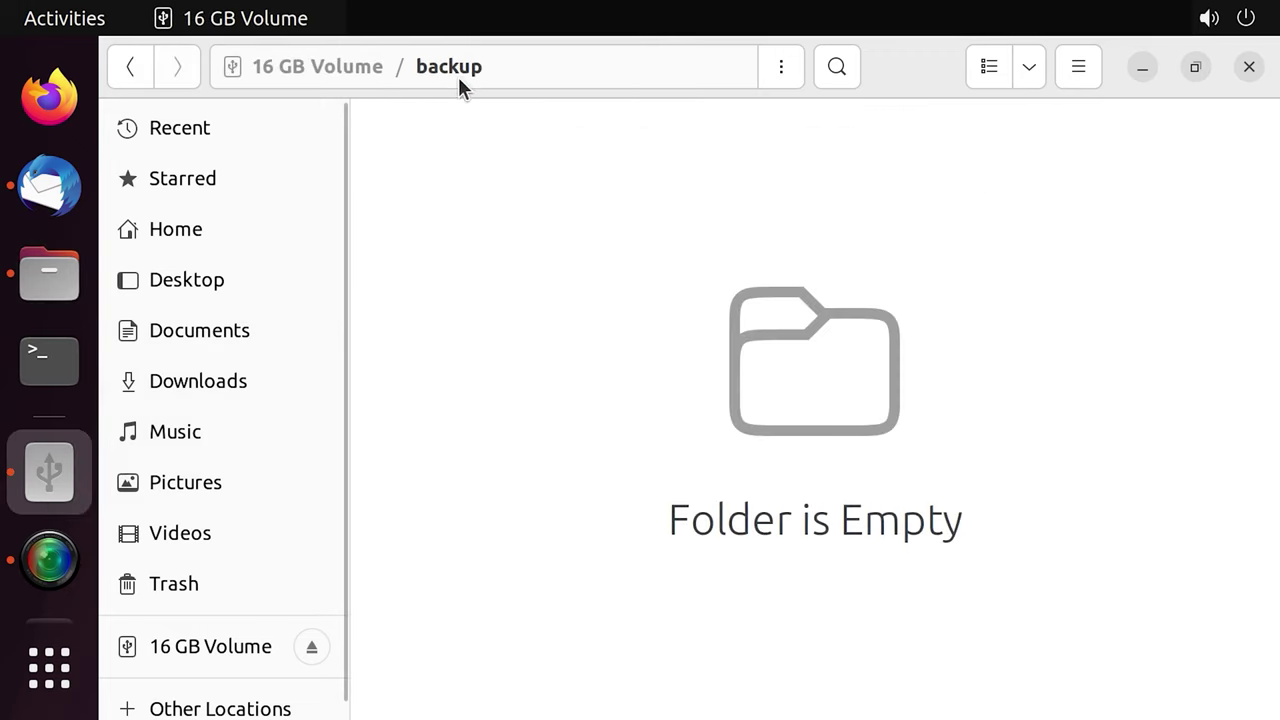
right_click(443, 165)
click(532, 251)
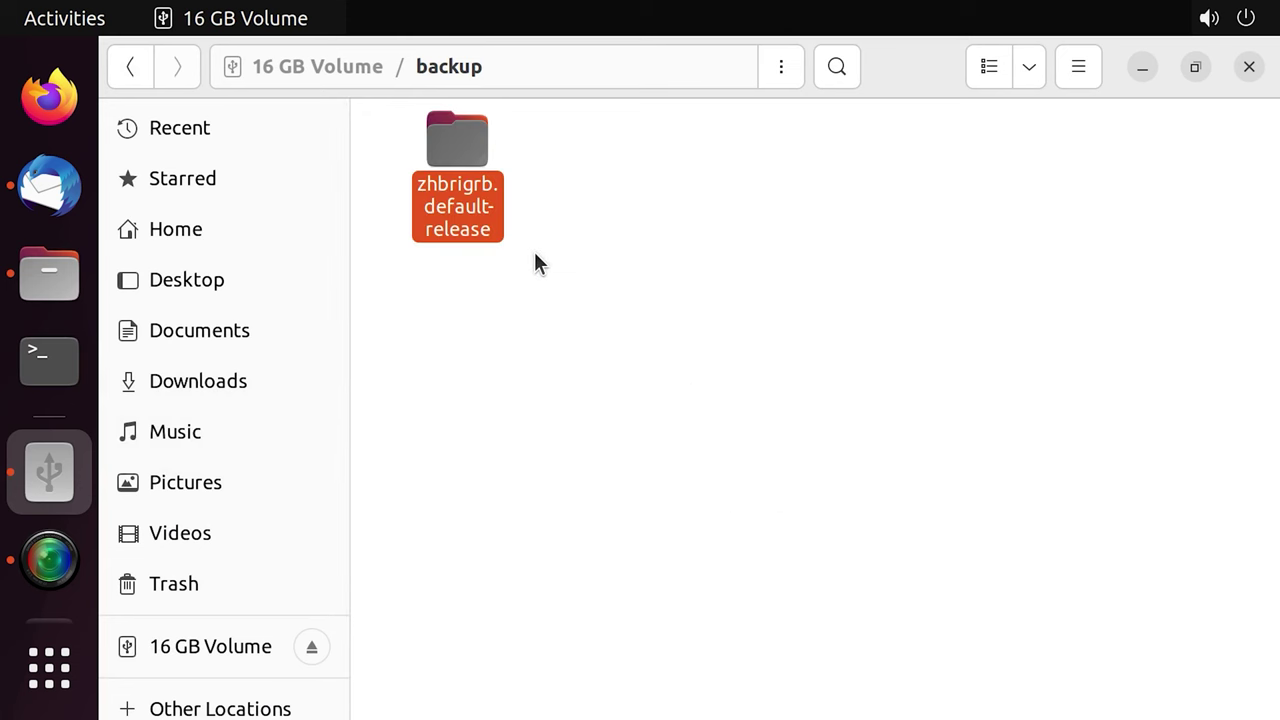
Switch to Thunderbird and delete every message in the demo account's Inbox.
click(49, 186)
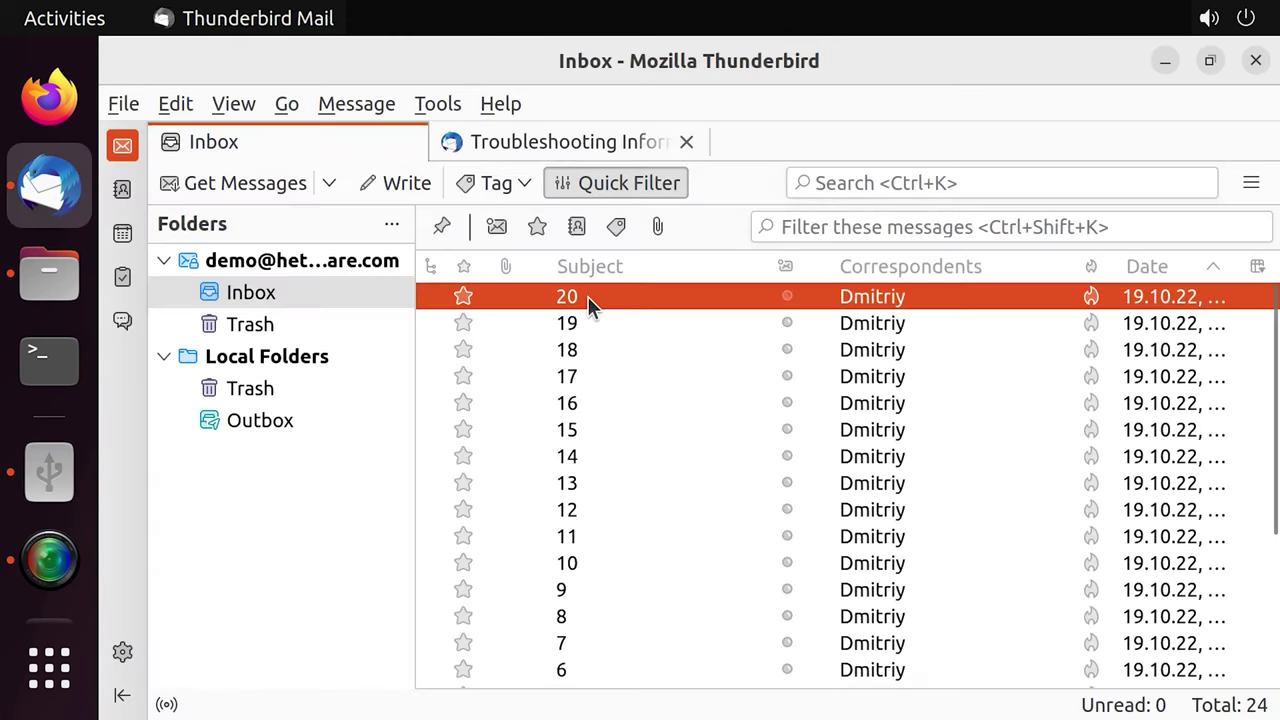
key(Delete)
key(Delete)
key(Delete)
key(Delete)
key(Delete)
key(Delete)
key(Delete)
key(Delete)
key(Delete)
key(Delete)
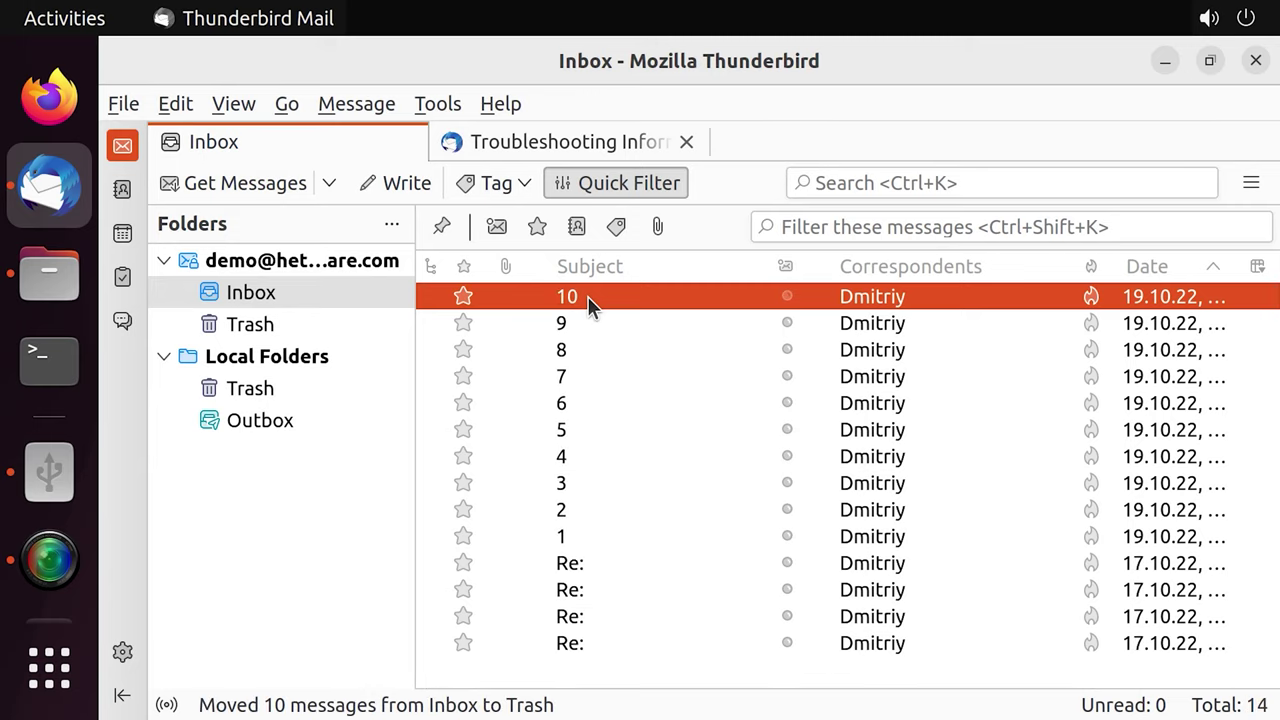
key(Delete)
key(Delete)
key(Delete)
key(Delete)
key(Delete)
key(Delete)
key(Delete)
key(Delete)
key(Delete)
key(Delete)
key(Delete)
key(Delete)
key(Delete)
key(Delete)
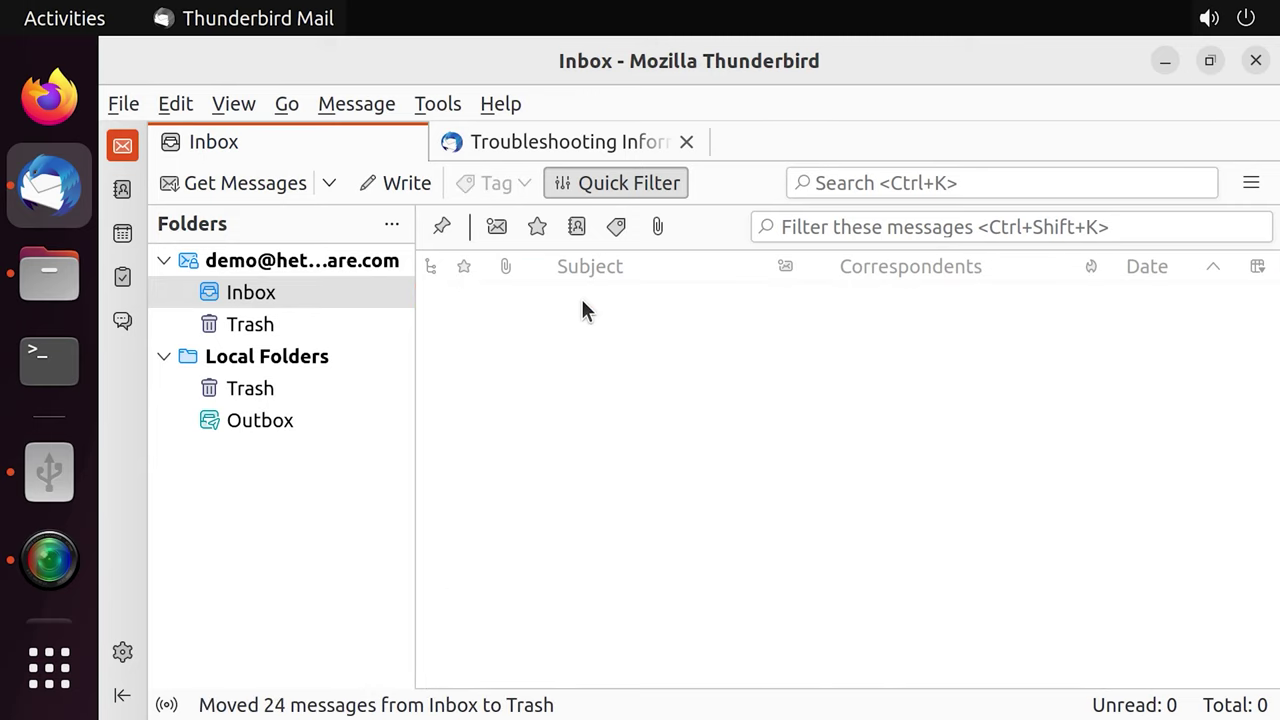
Empty the demo account's Trash folder and confirm deleting all its messages and subfolders.
click(237, 322)
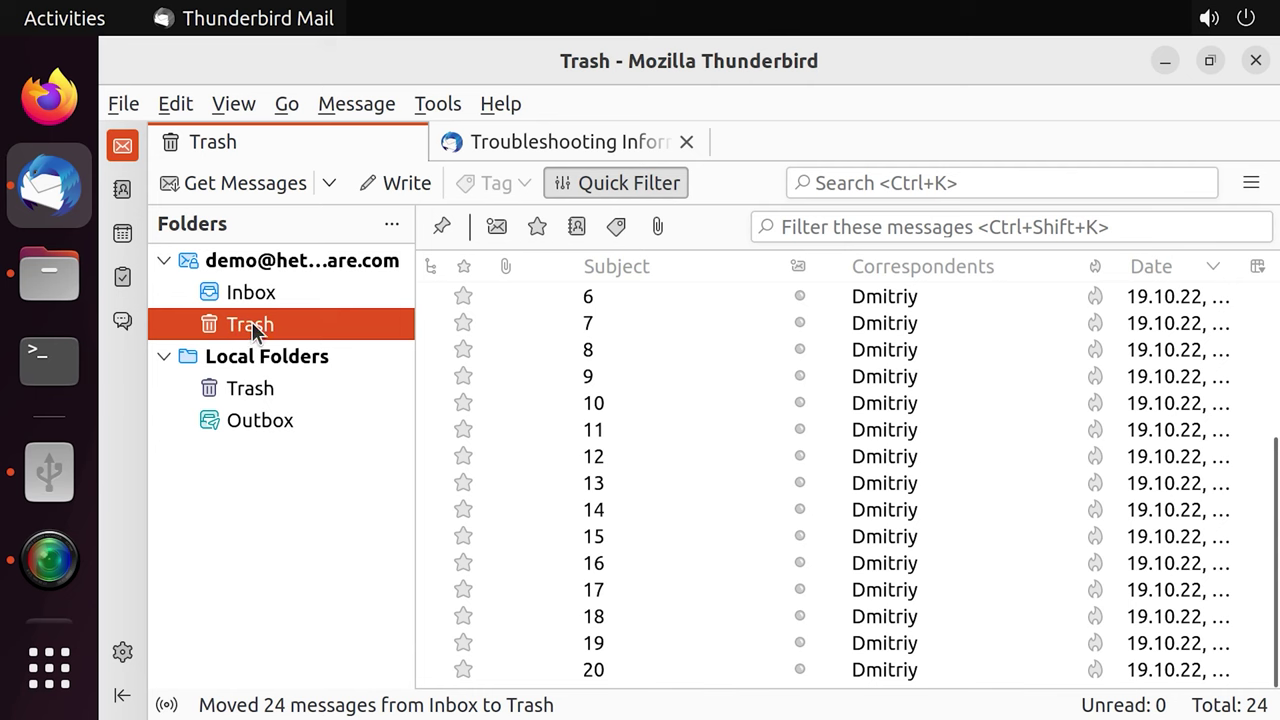
right_click(251, 321)
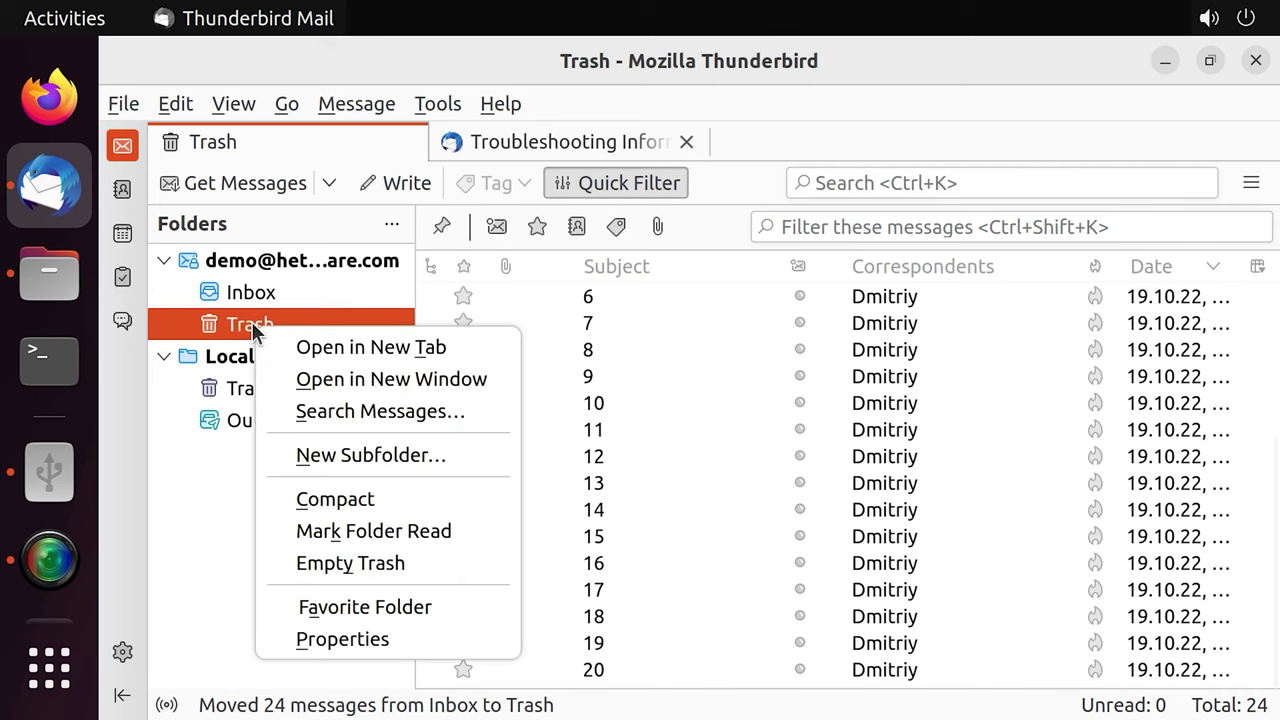
click(378, 565)
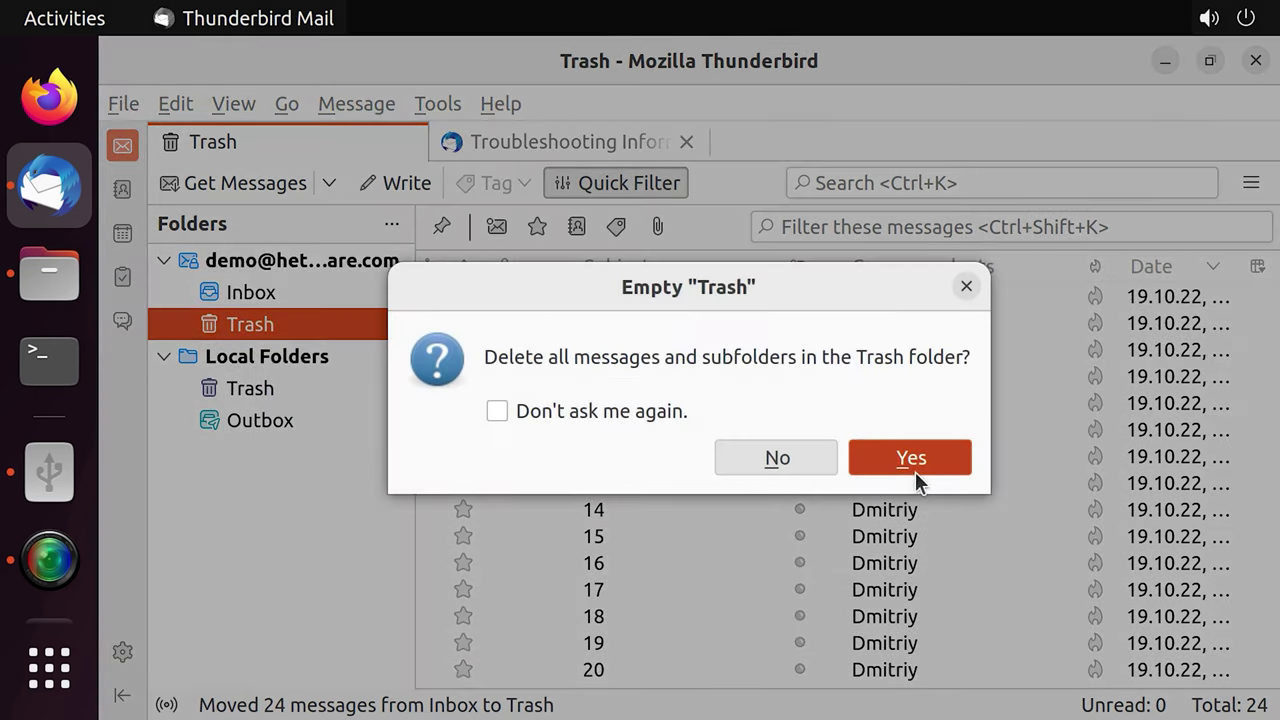
click(911, 462)
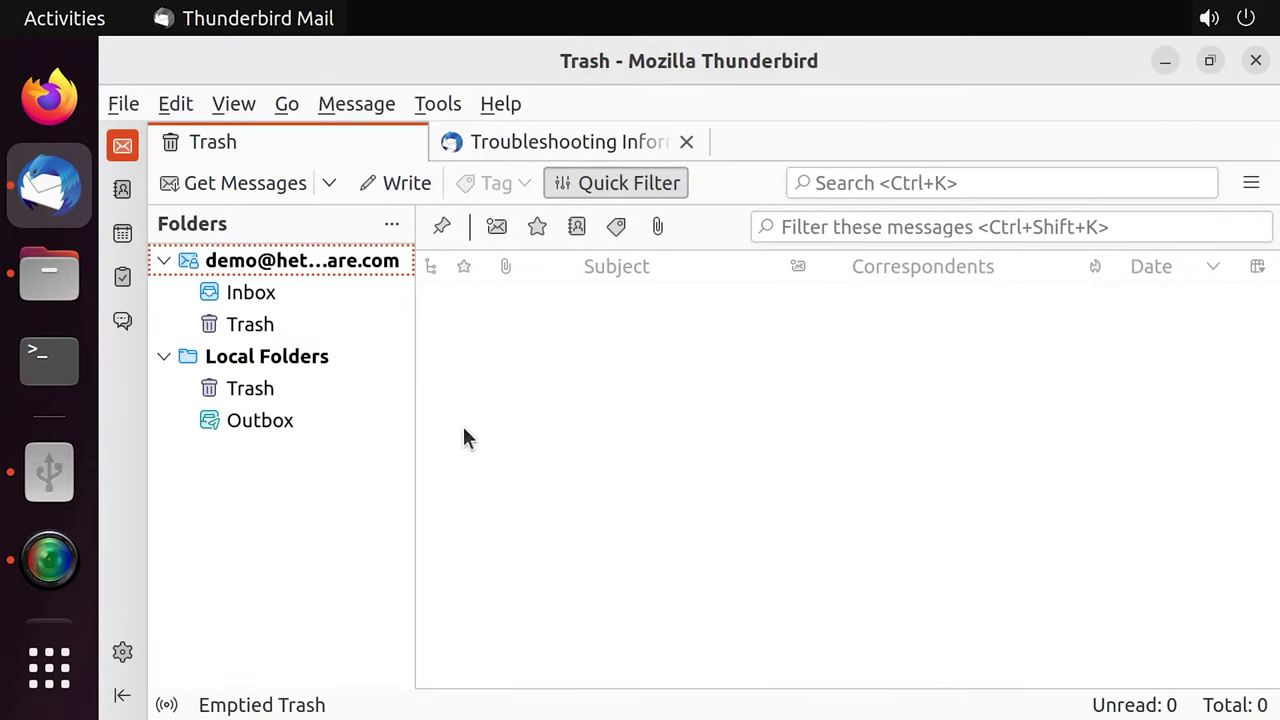
Check the Local Folders Trash, the account's Trash and the Inbox for messages, and fetch new mail.
click(278, 392)
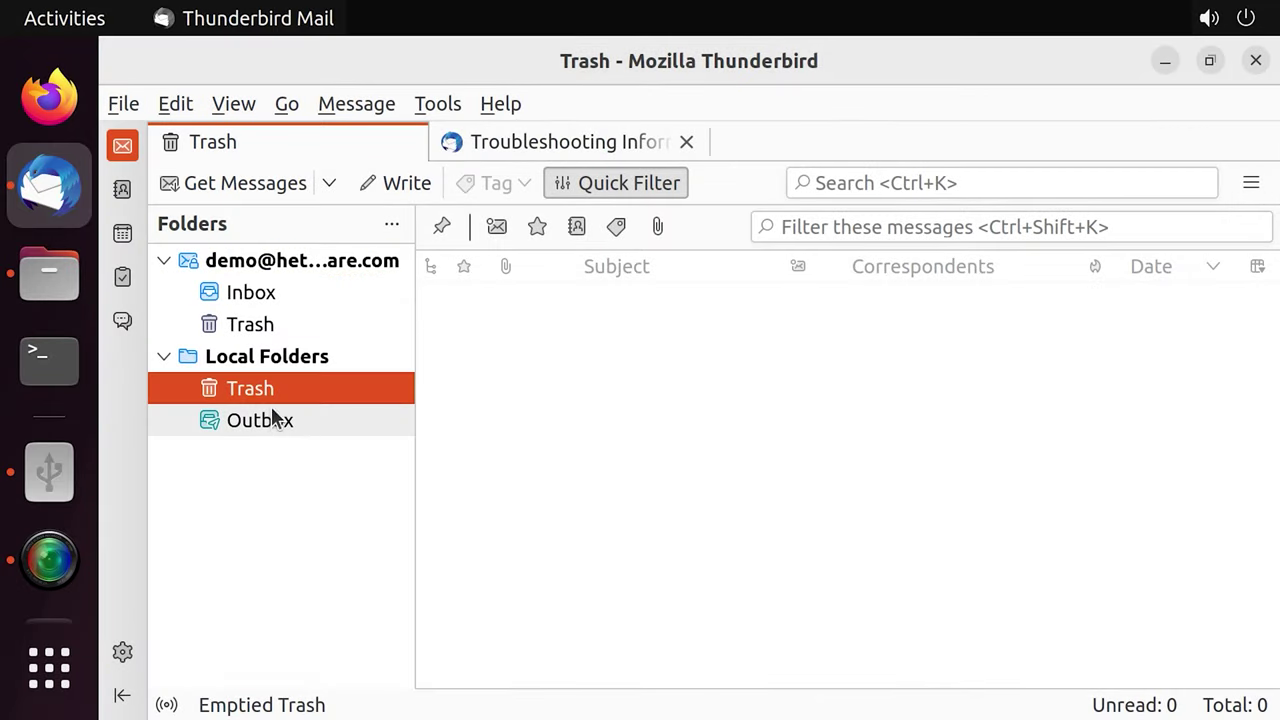
click(266, 328)
click(280, 291)
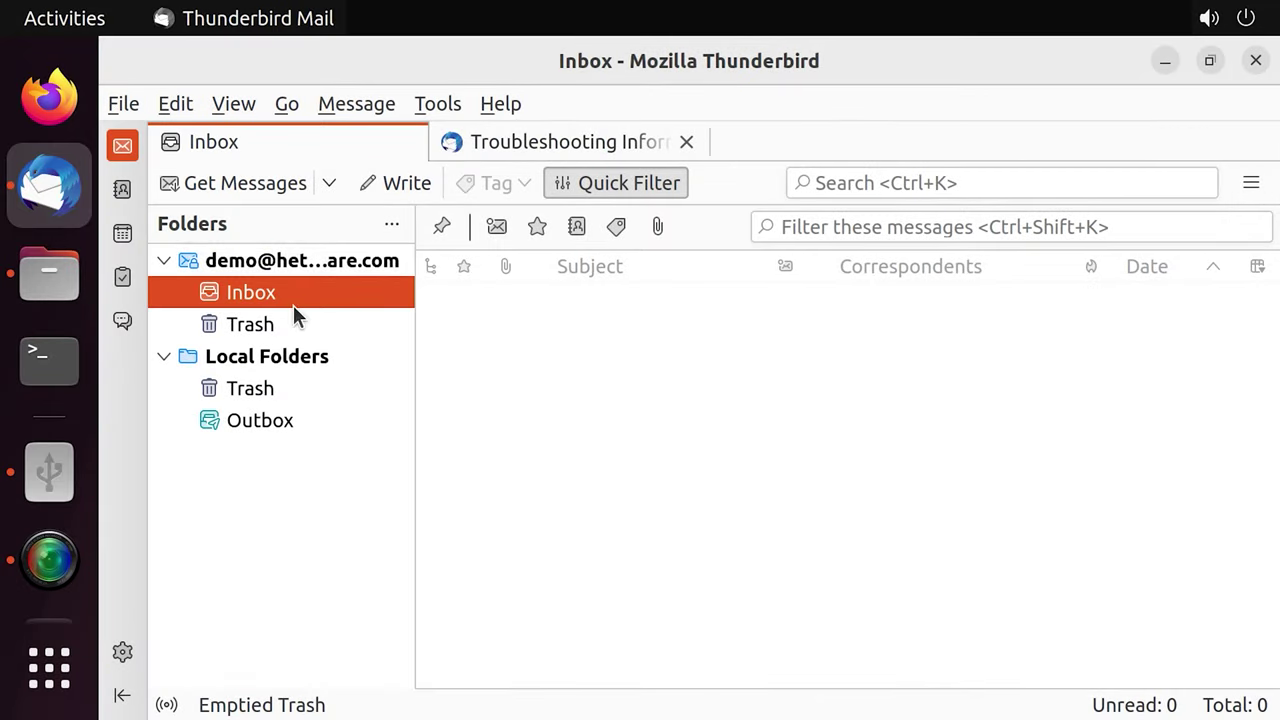
click(285, 184)
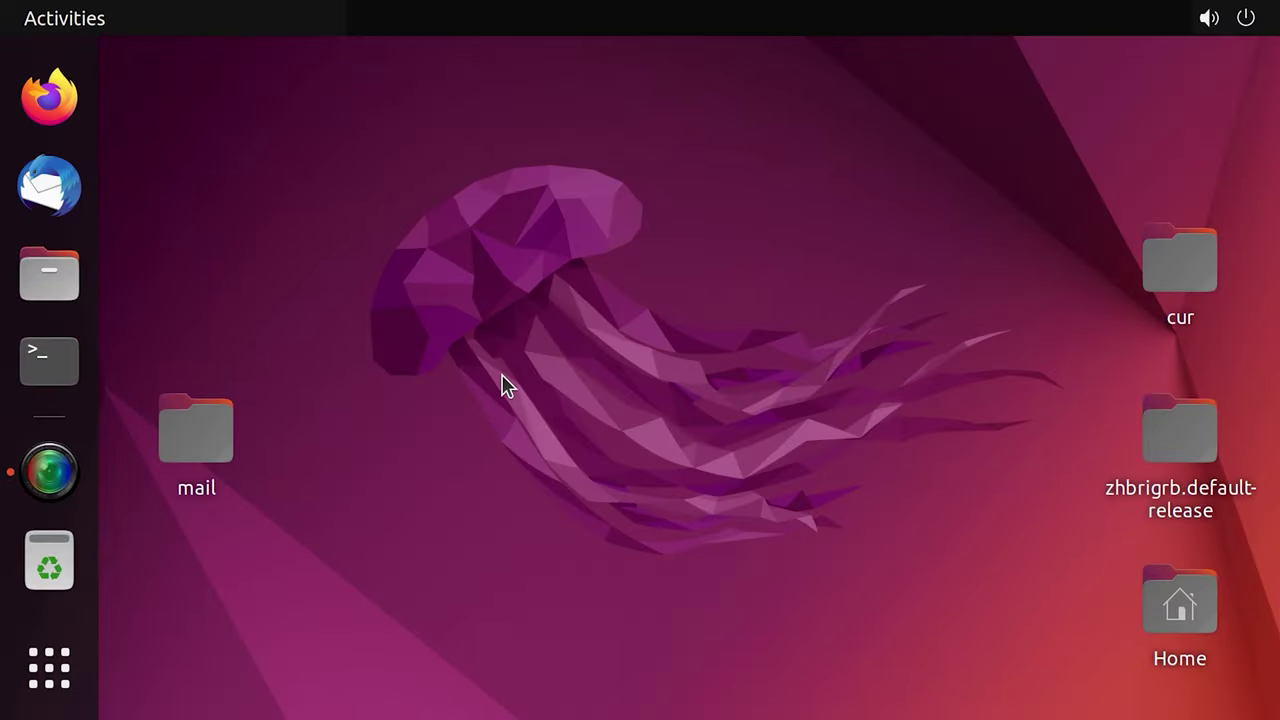
Launch Thunderbird, switch to Files, and browse from Computer through the home directory to the .thunderbird folder.
click(70, 192)
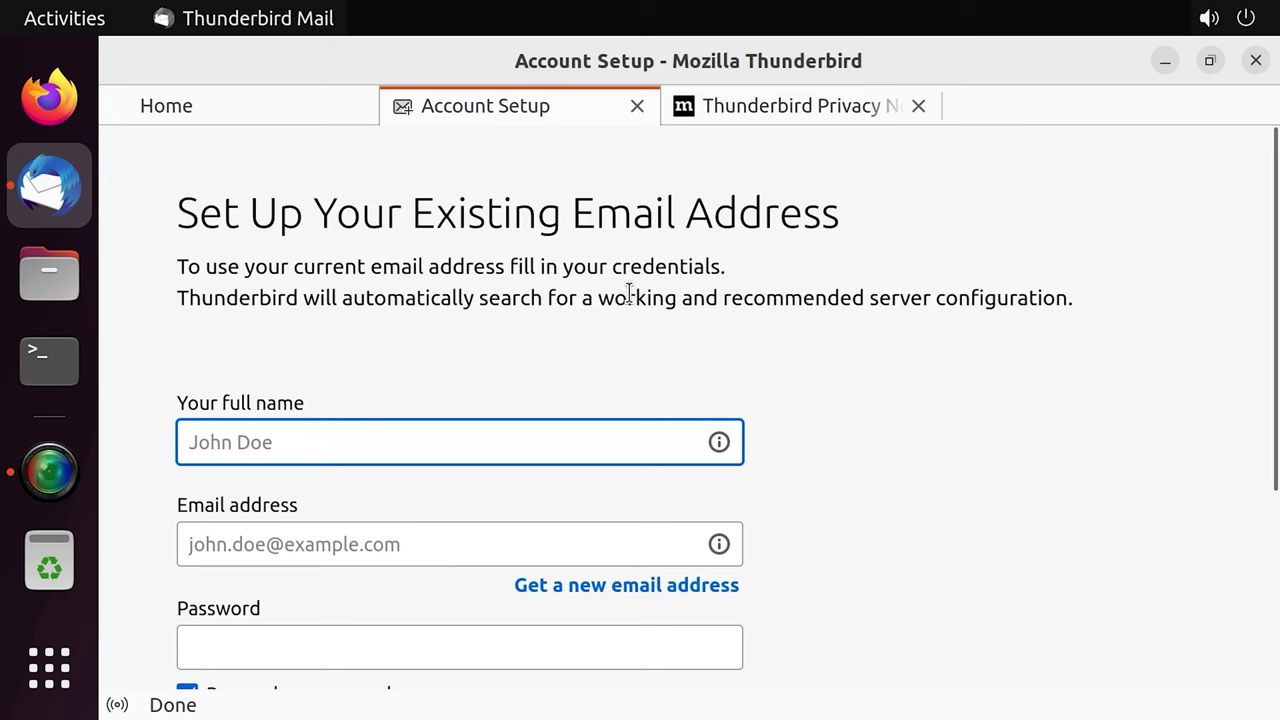
click(60, 275)
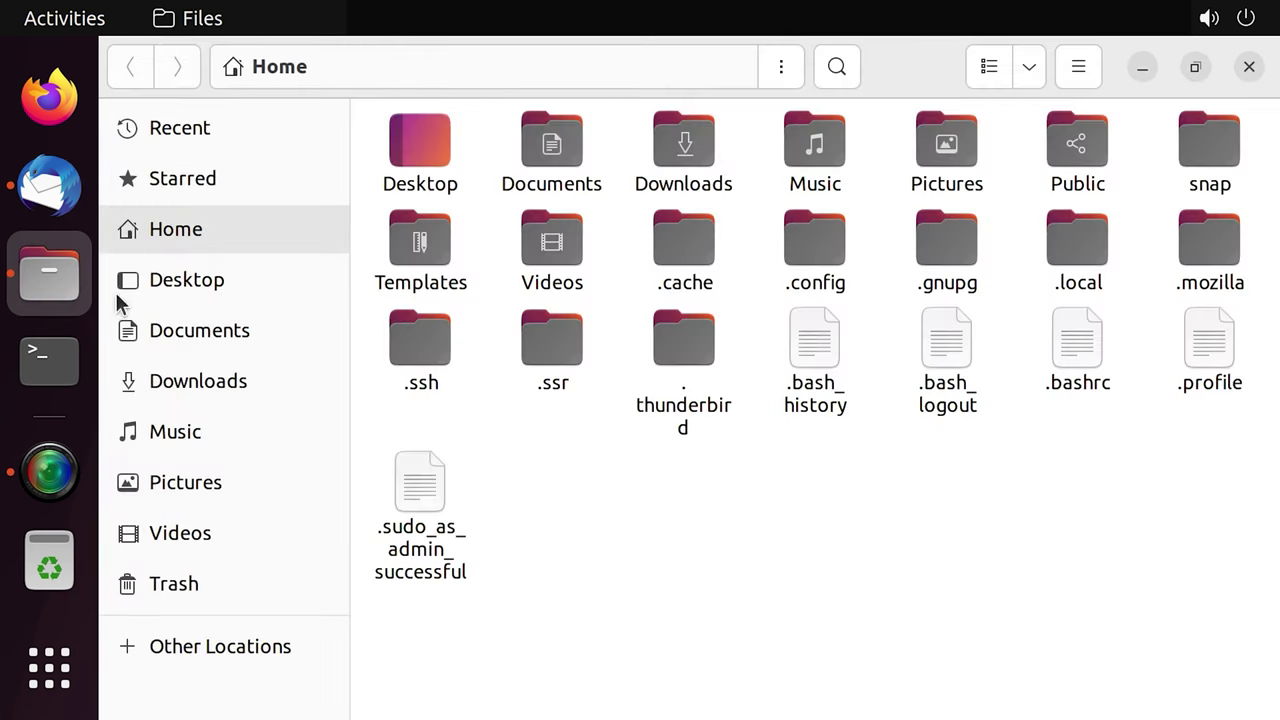
click(266, 648)
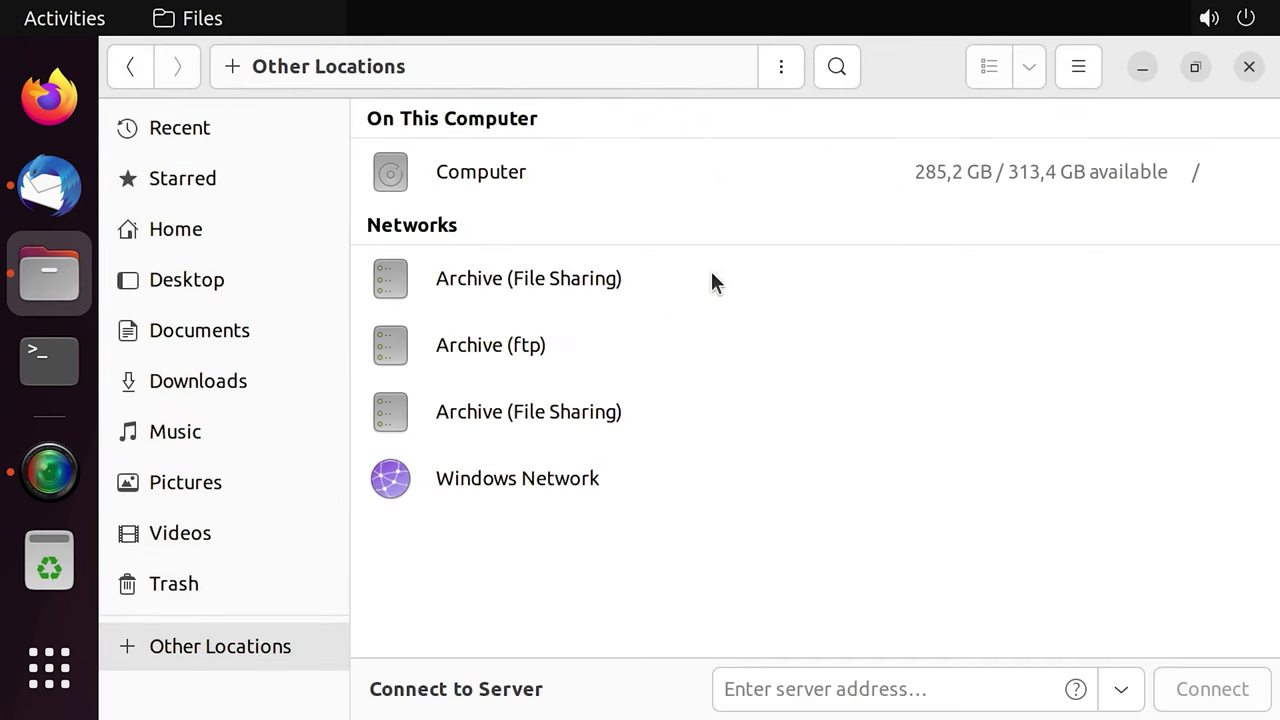
click(437, 194)
click(1076, 170)
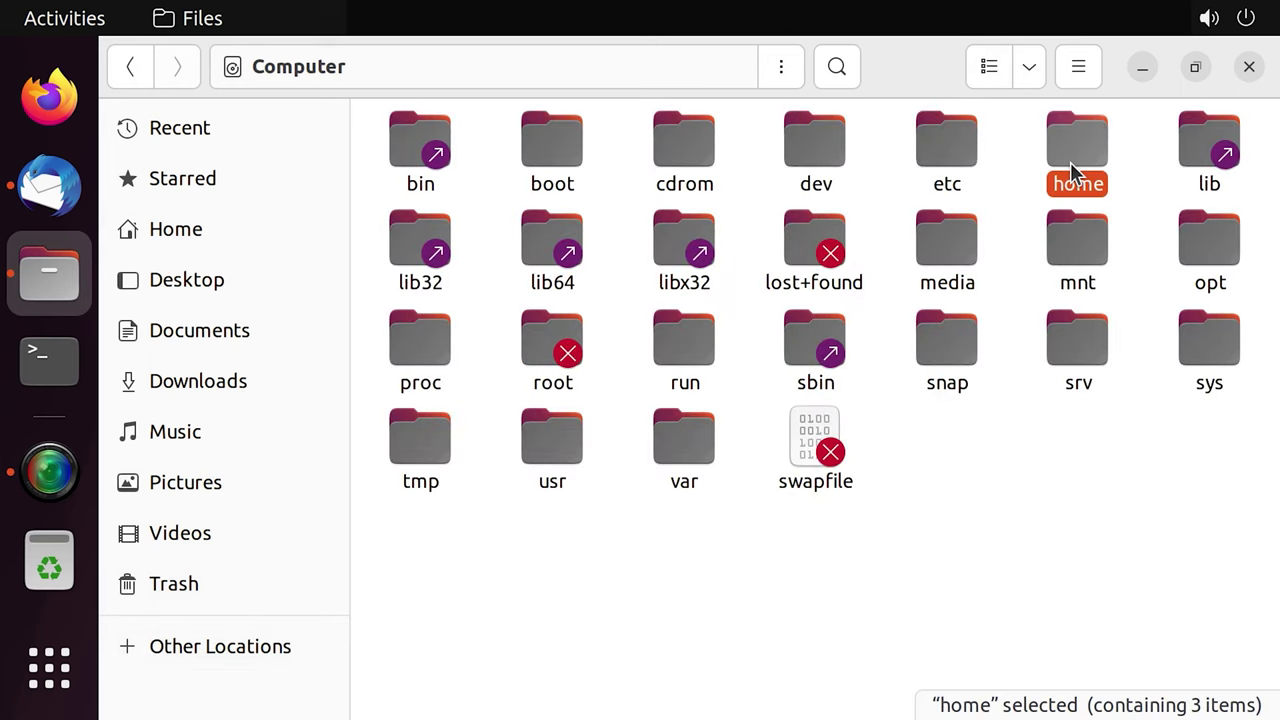
double_click(1072, 172)
double_click(753, 171)
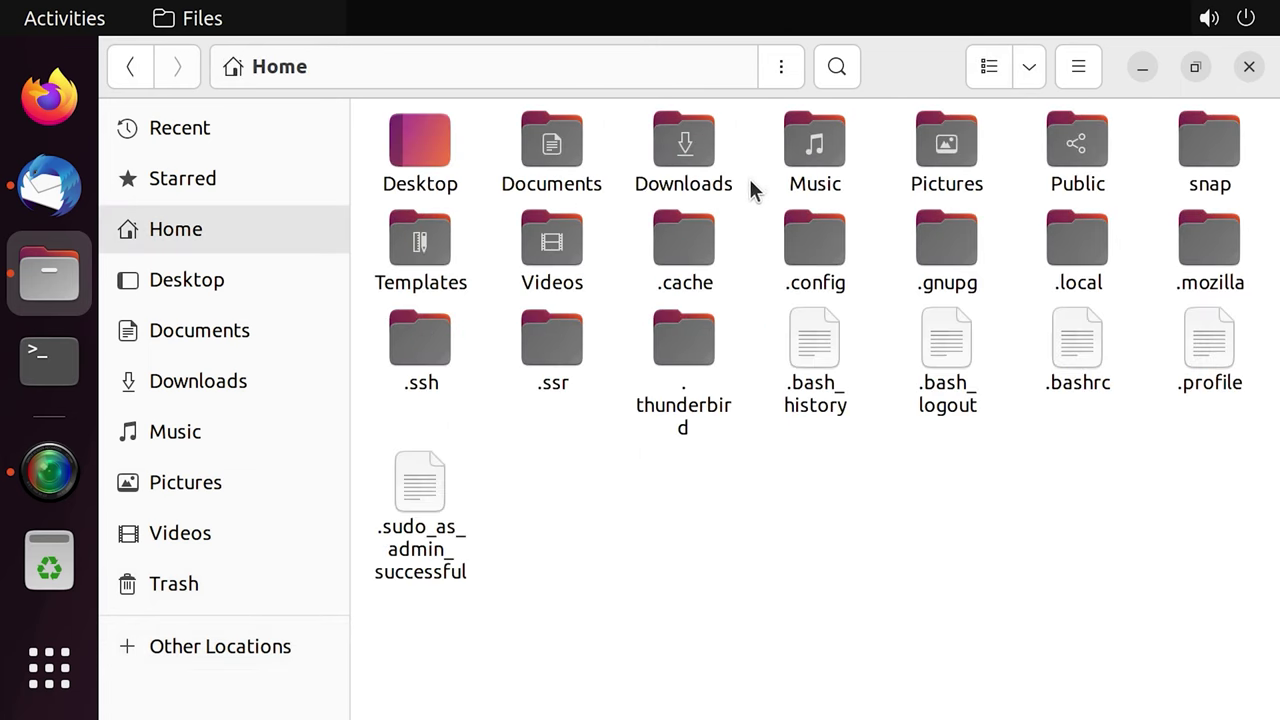
double_click(692, 403)
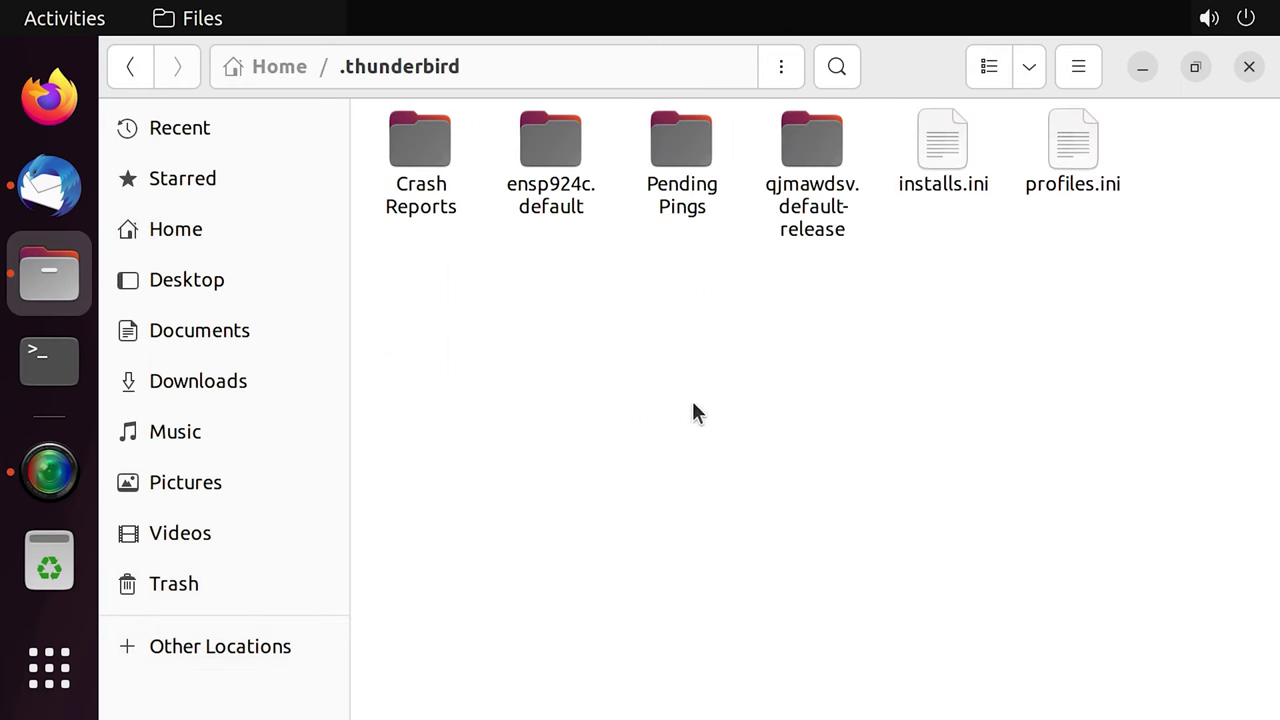
click(813, 210)
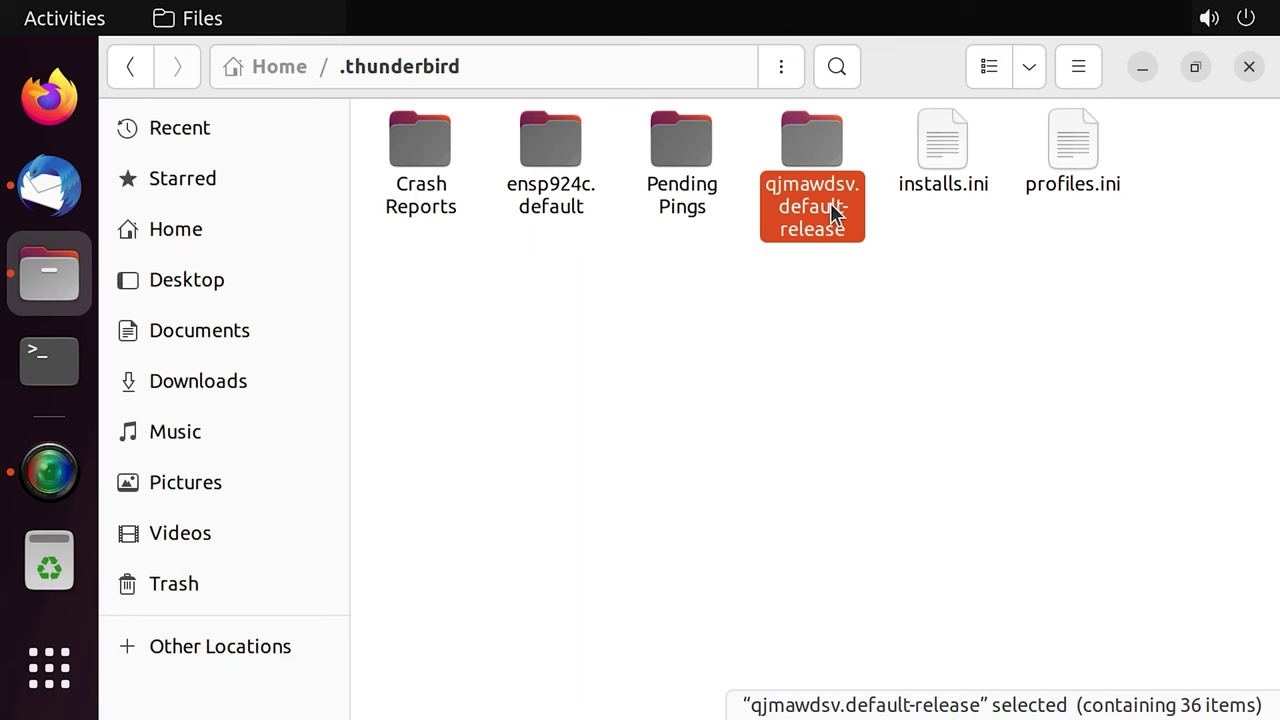
double_click(830, 210)
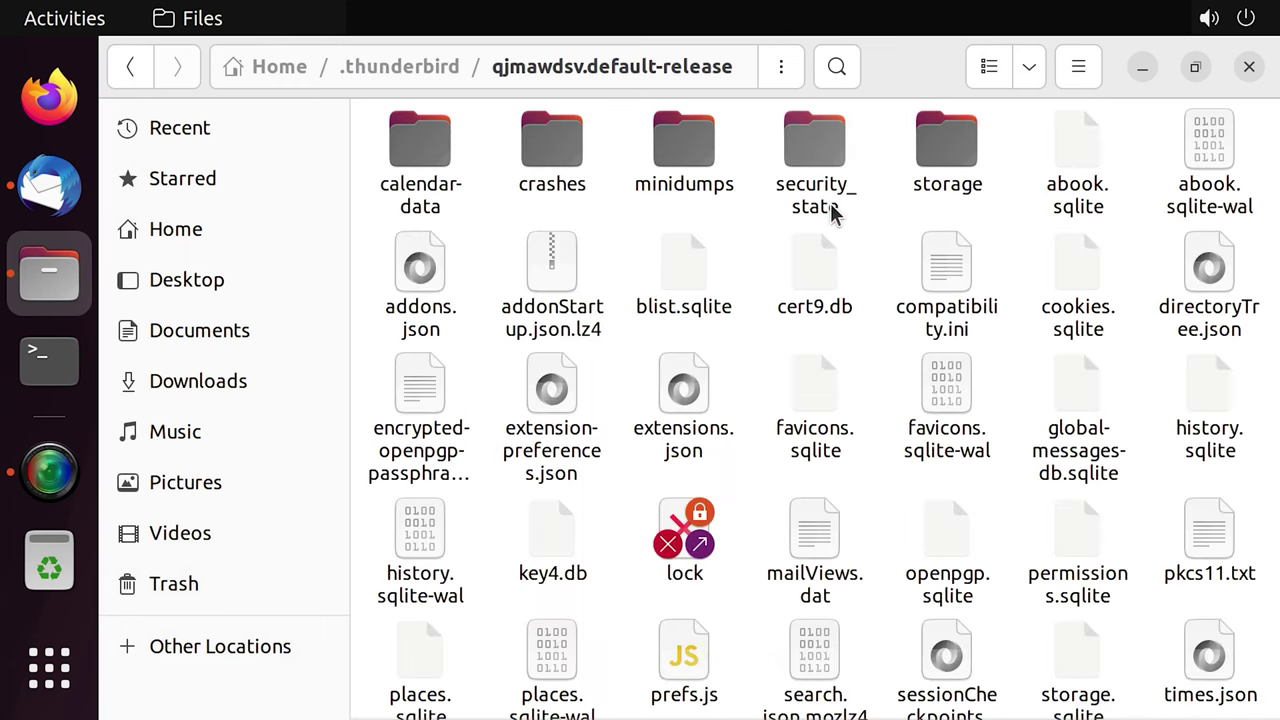
click(130, 67)
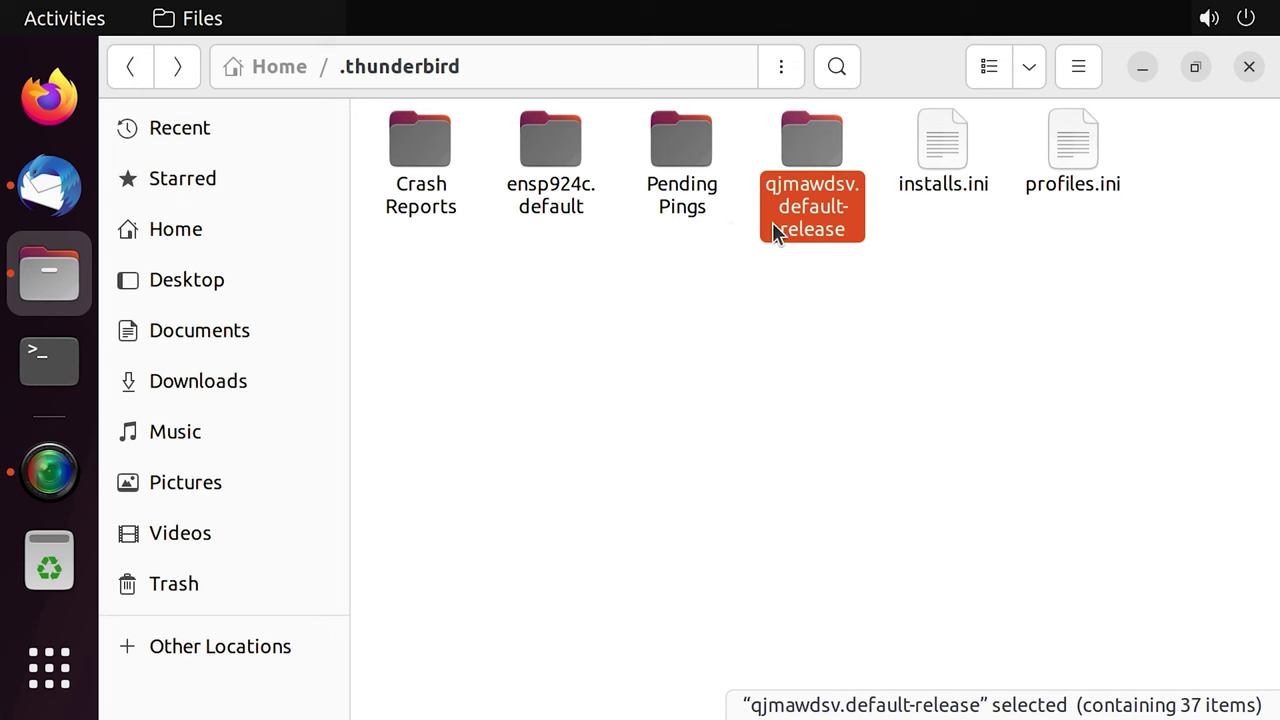
click(57, 194)
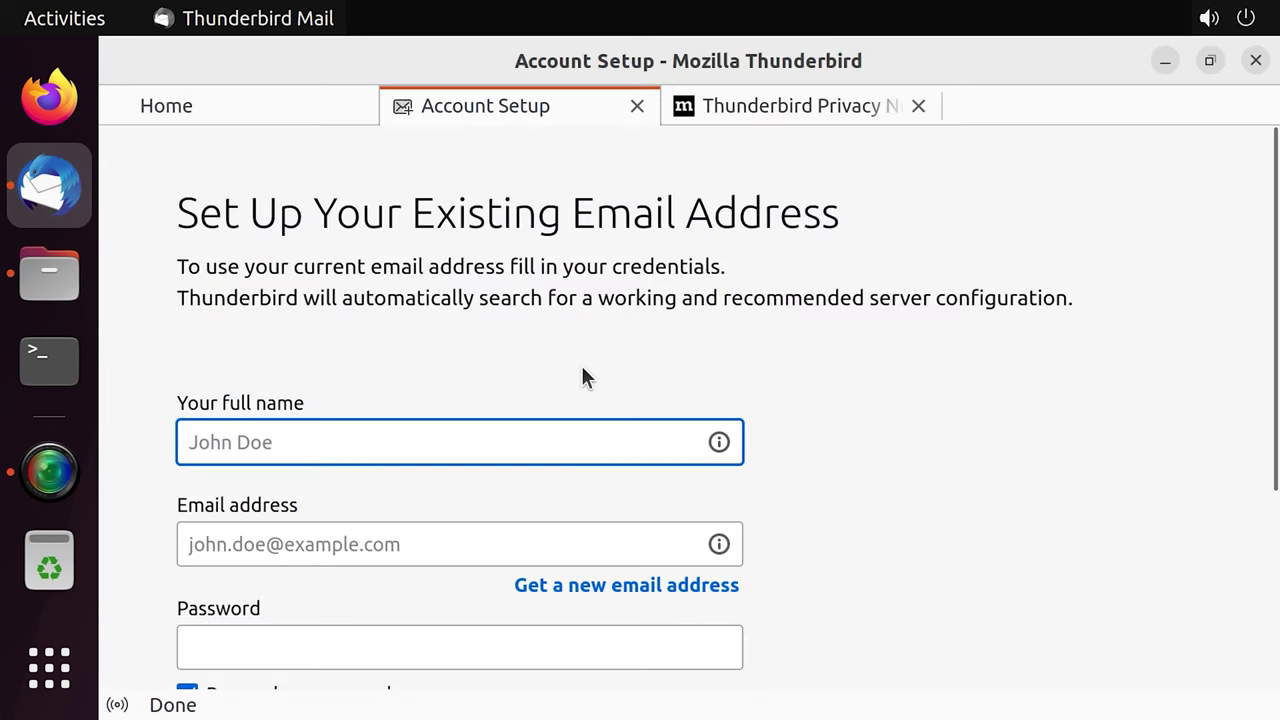
Close Thunderbird and open the zhbrigrb.default-release folder inside backup on the 16 GB Volume.
click(326, 118)
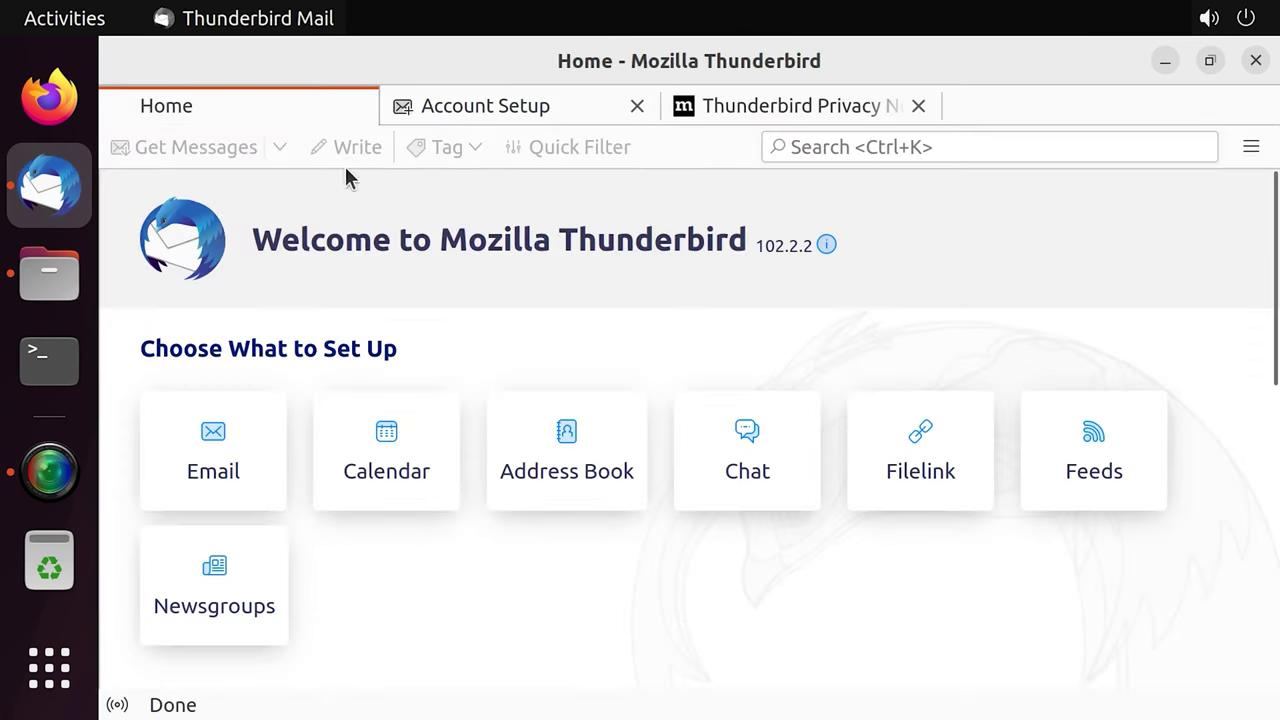
click(1255, 61)
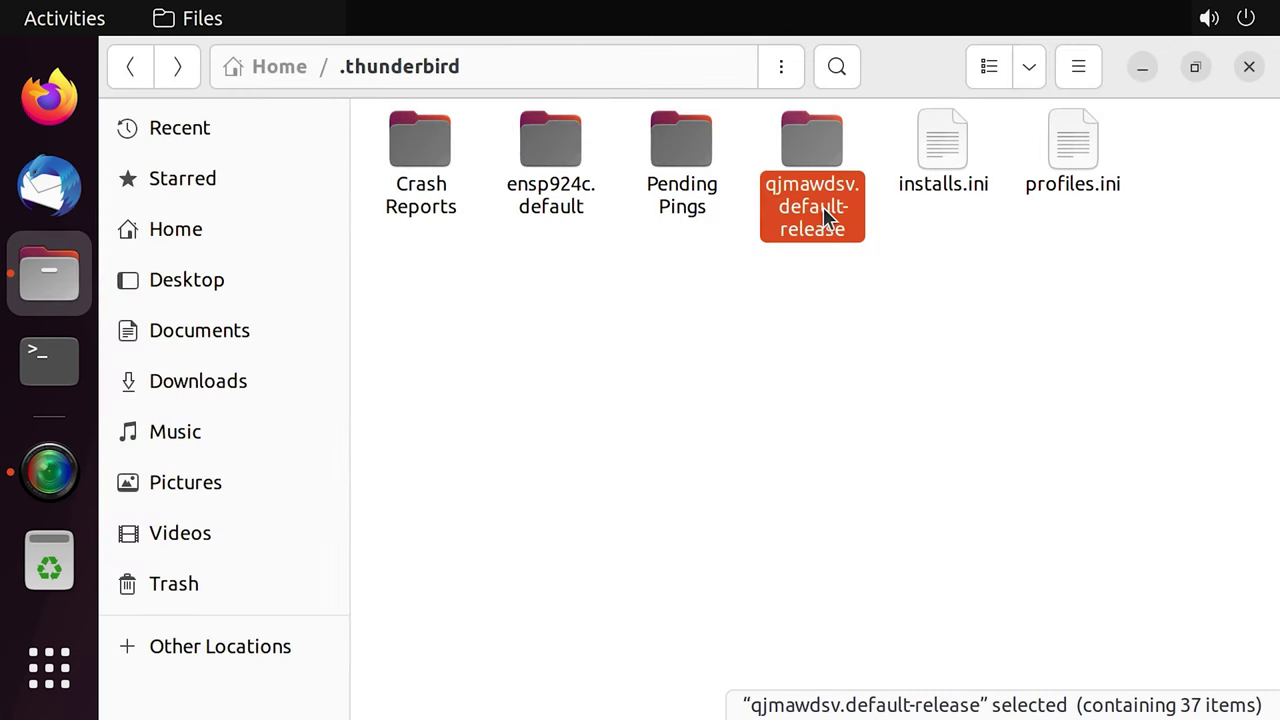
click(52, 401)
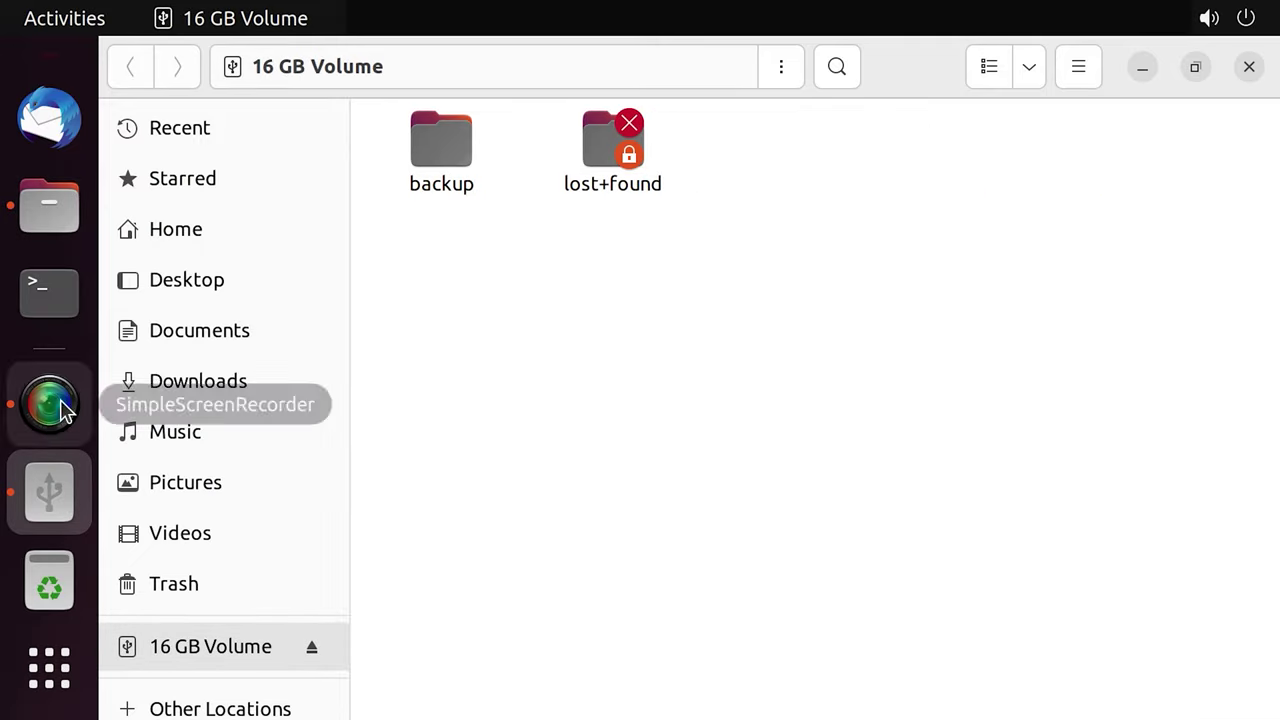
double_click(433, 165)
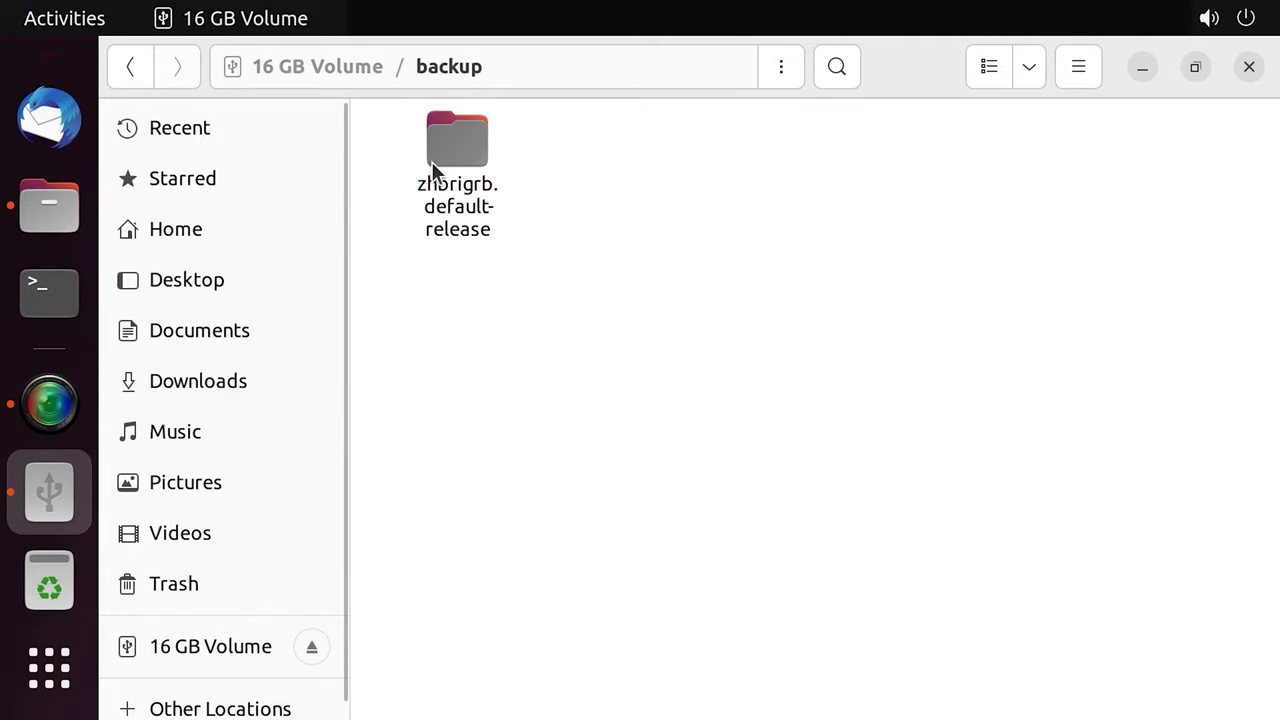
double_click(472, 160)
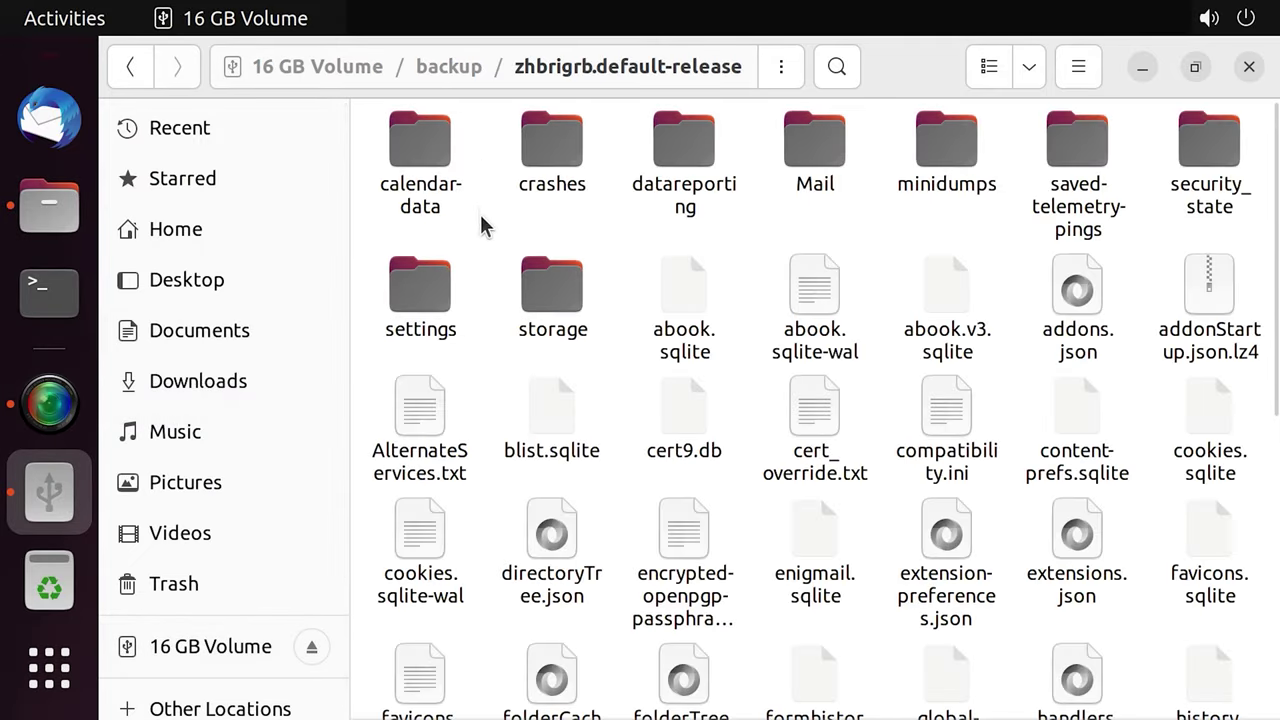
Select all files and folders of the backed-up profile and copy them.
right_click(486, 238)
click(566, 351)
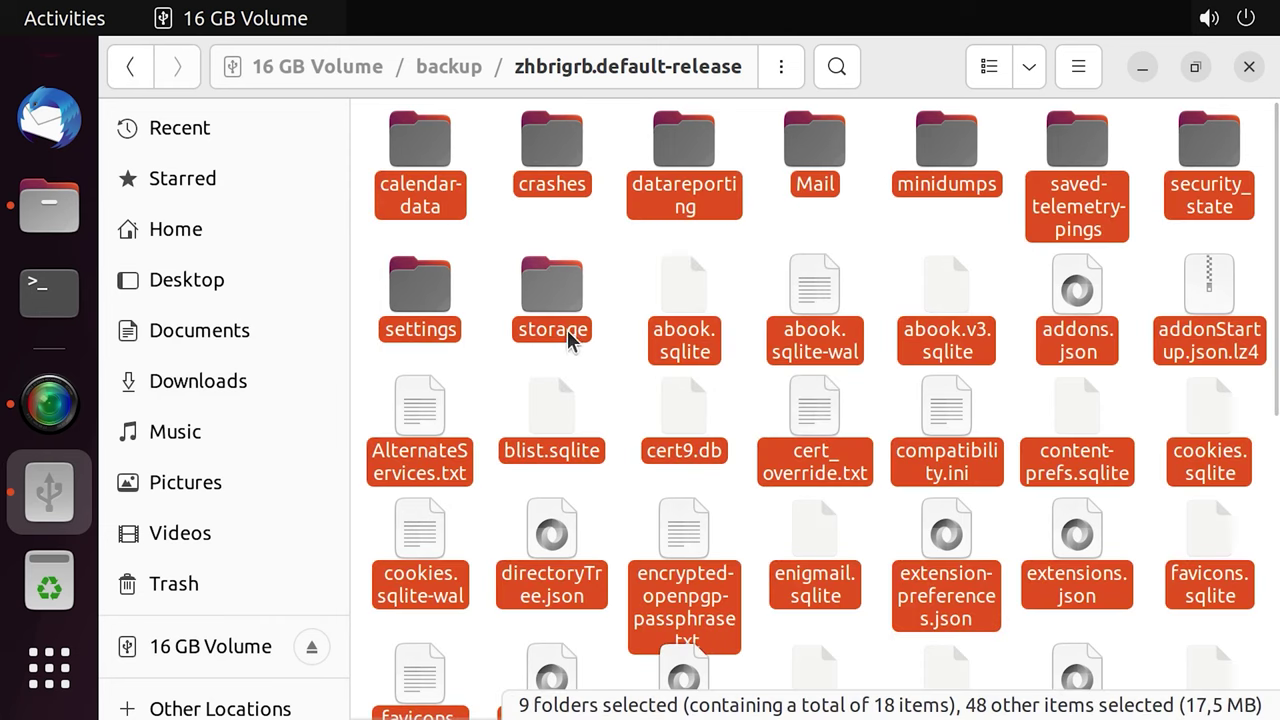
right_click(569, 314)
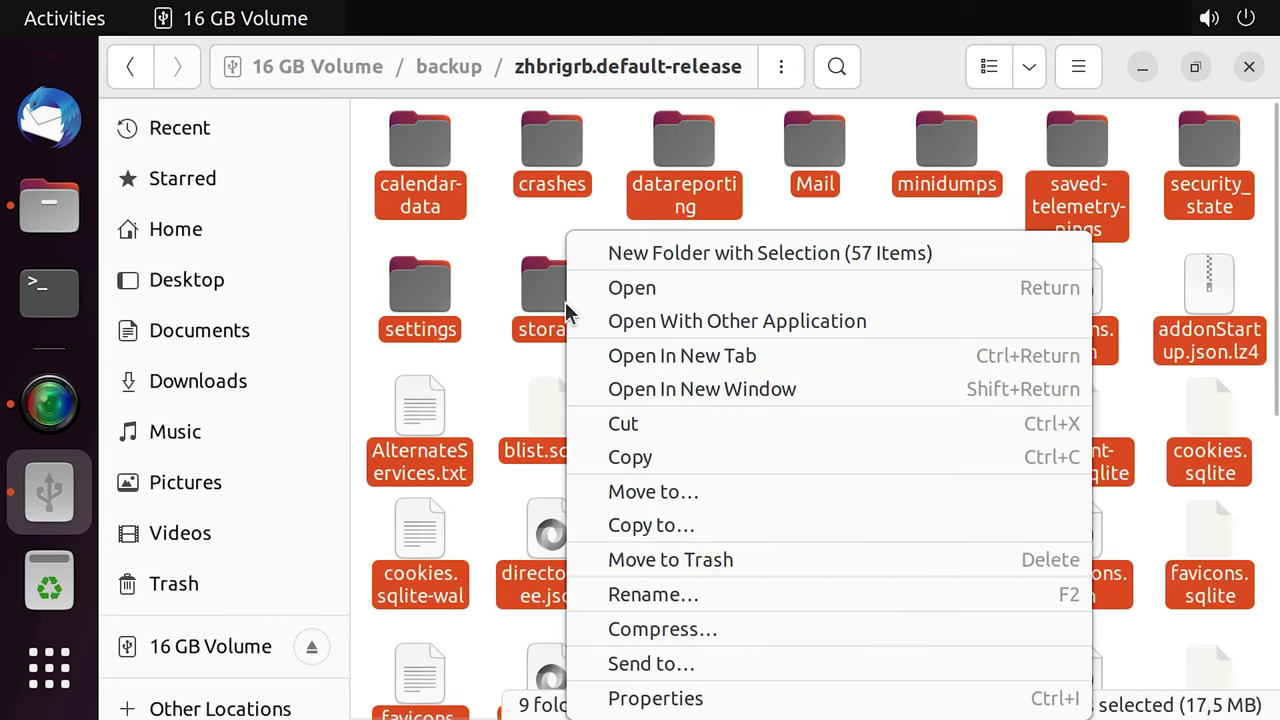
click(637, 460)
Paste the copied profile contents into the qjmawdsv.default-release folder inside the home directory's .thunderbird folder.
click(30, 224)
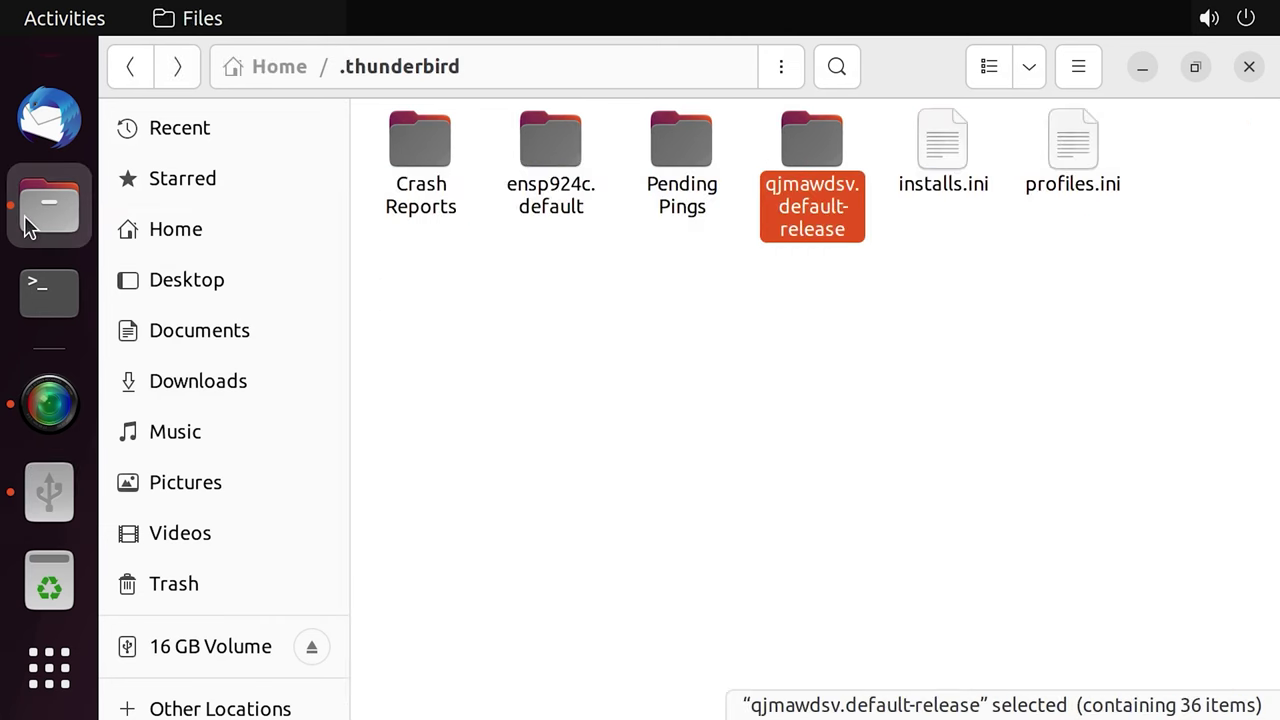
double_click(830, 213)
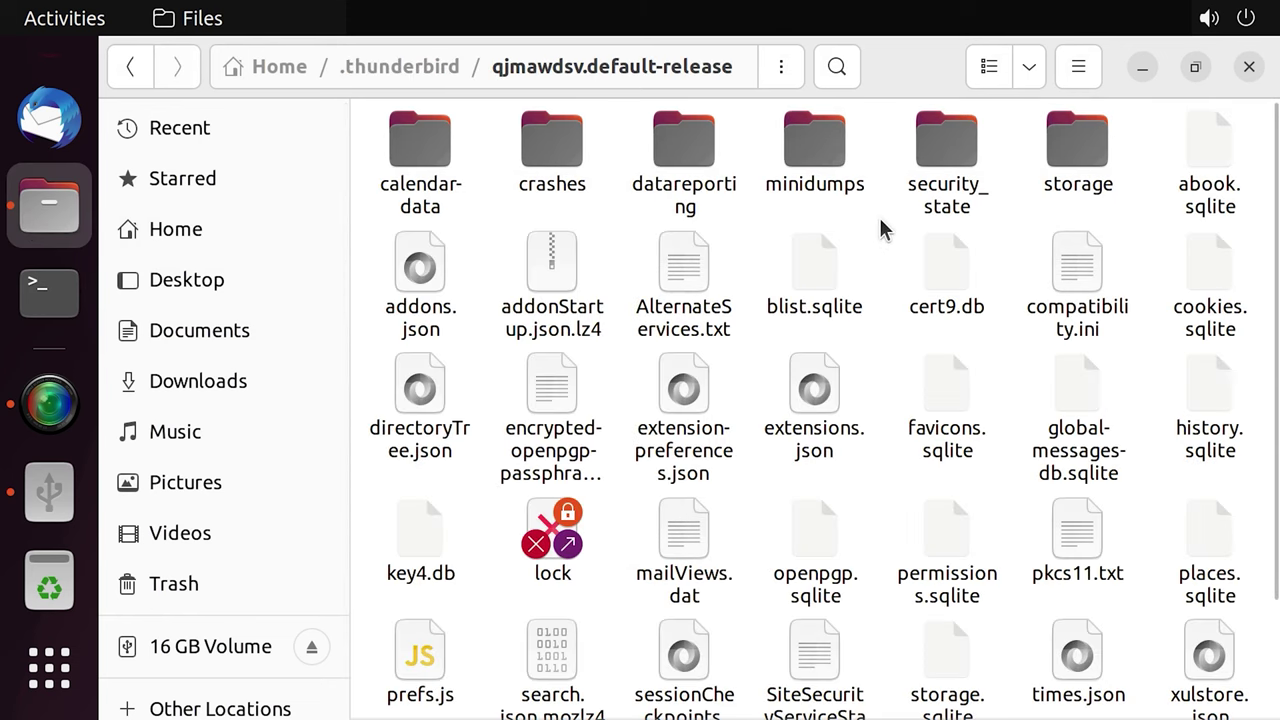
right_click(879, 221)
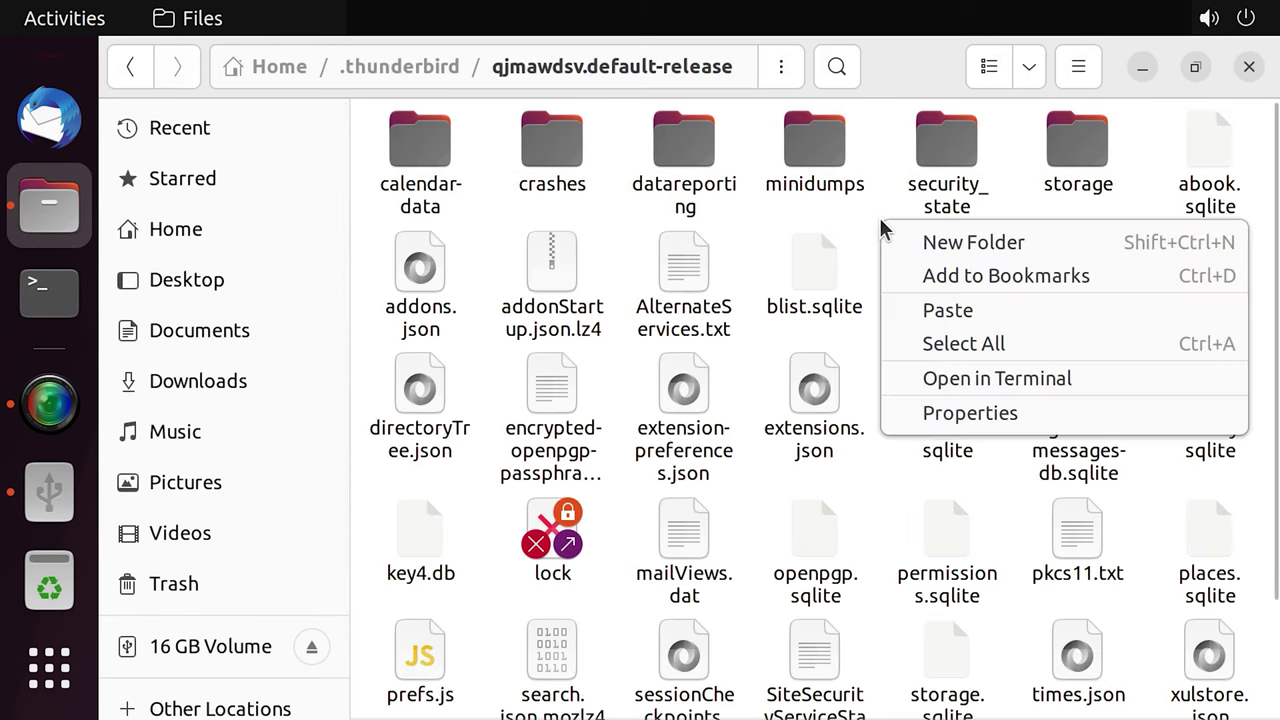
click(962, 316)
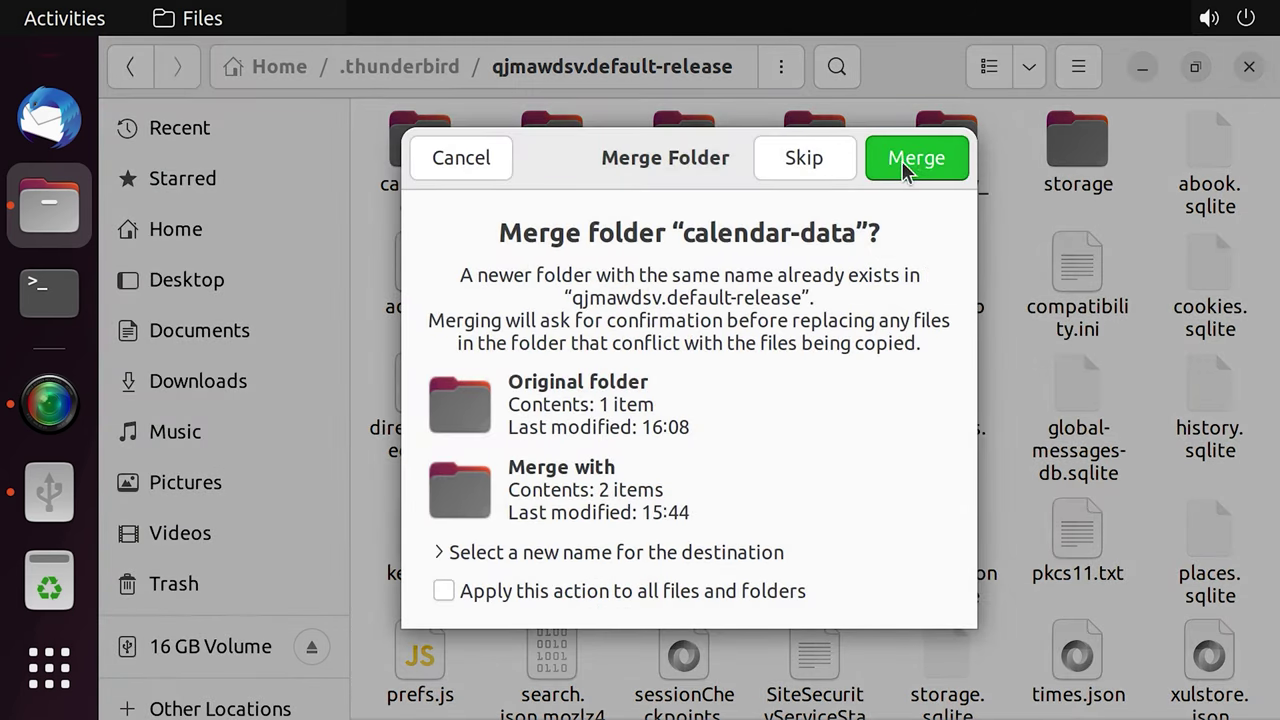
Merge the conflicting folders and replace the conflicting files, applying both actions to all files and folders.
click(708, 594)
click(917, 160)
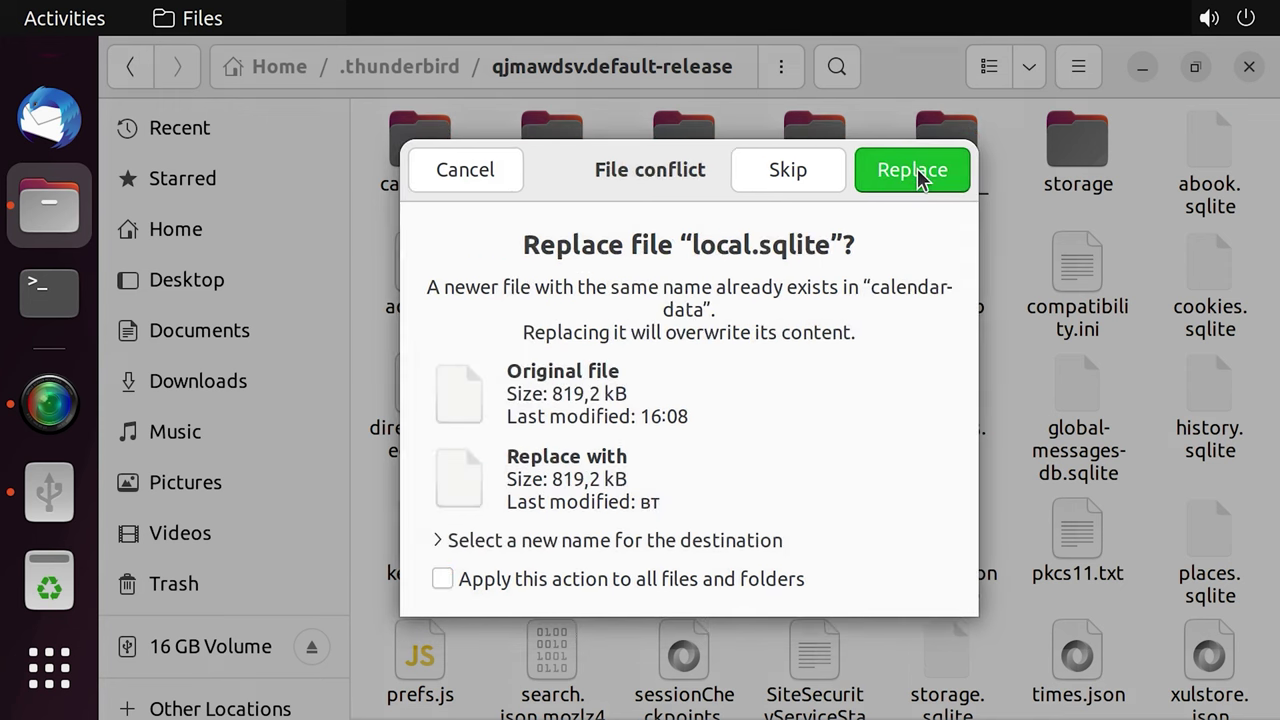
click(492, 589)
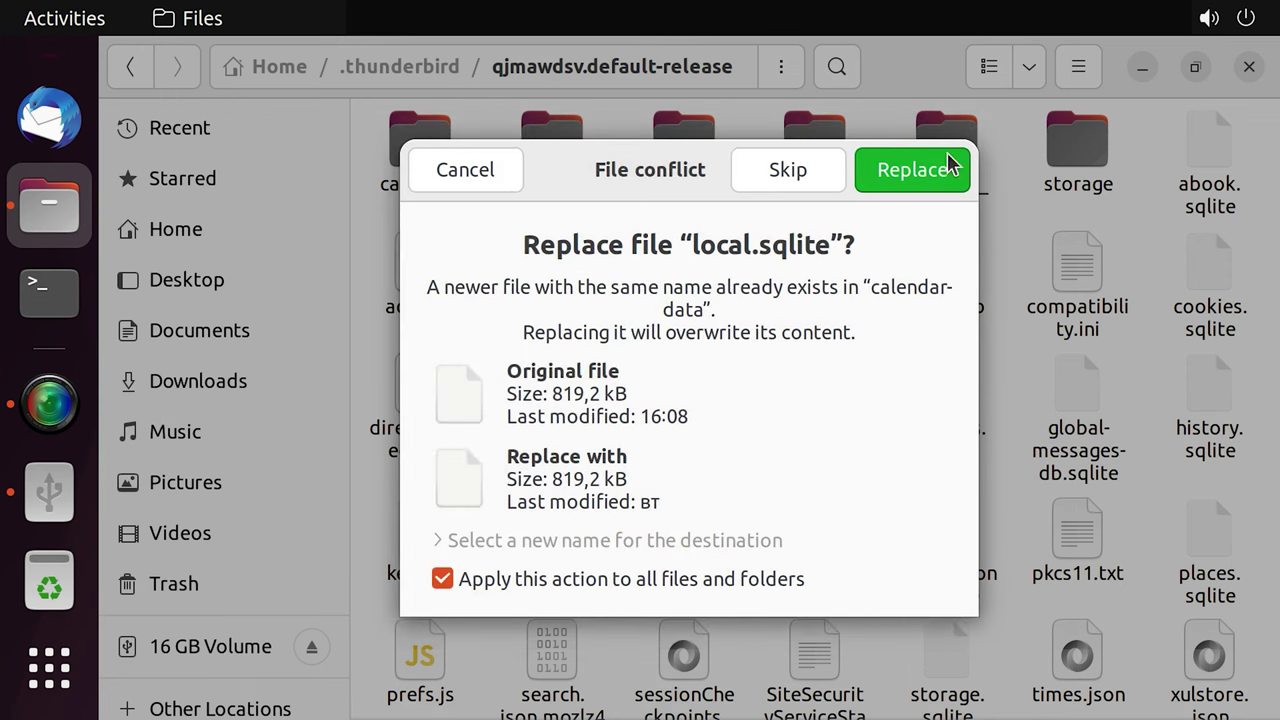
click(922, 186)
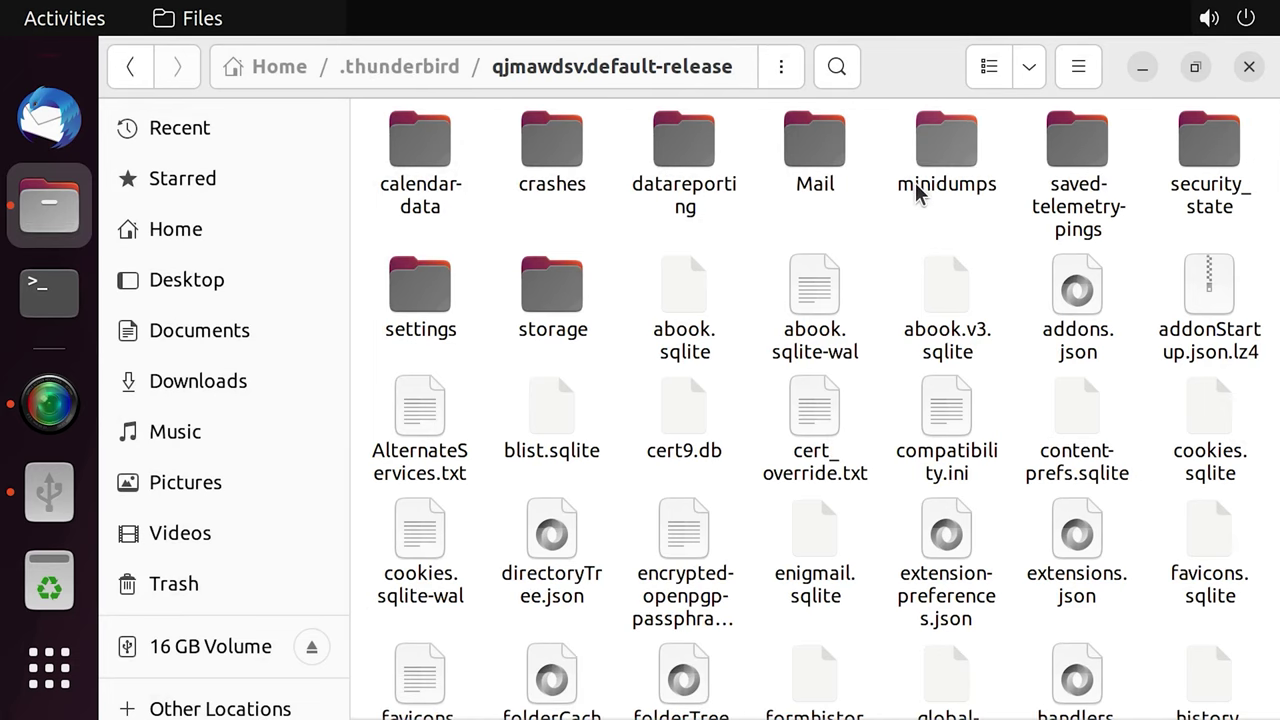
Launch Thunderbird and enter the demo account's password to log in to the mail server.
click(52, 125)
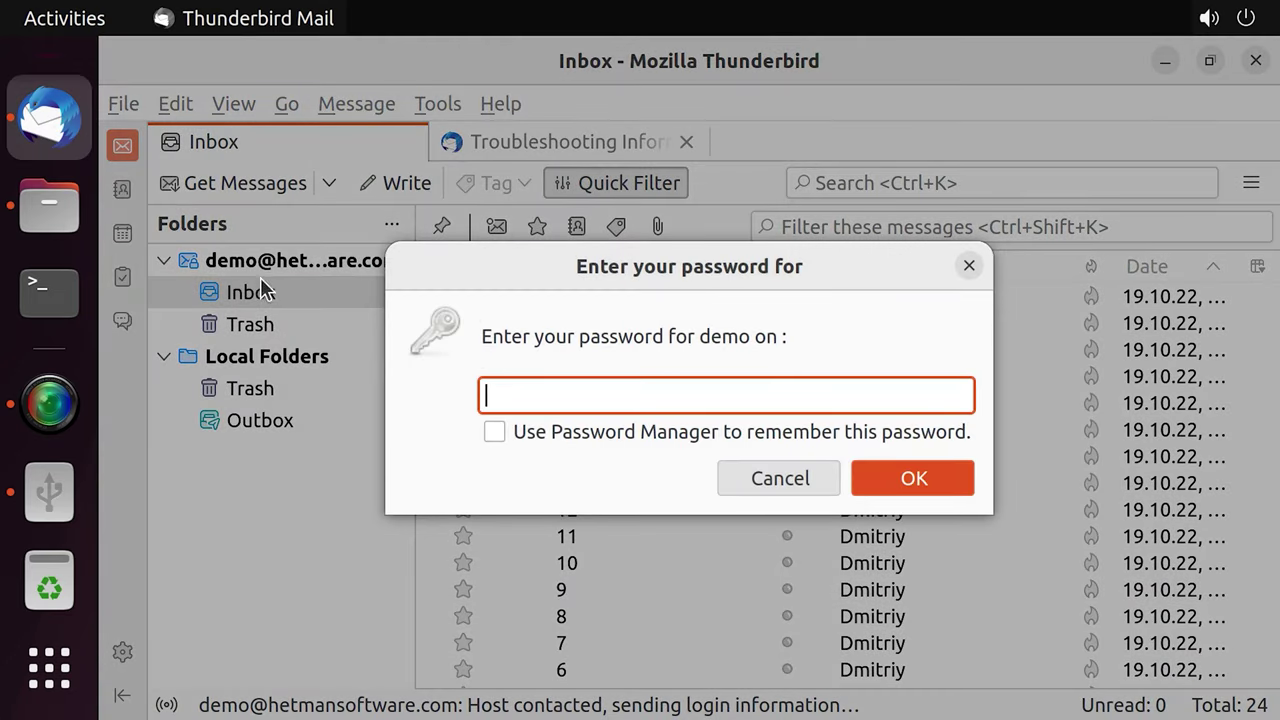
text(******)
click(919, 482)
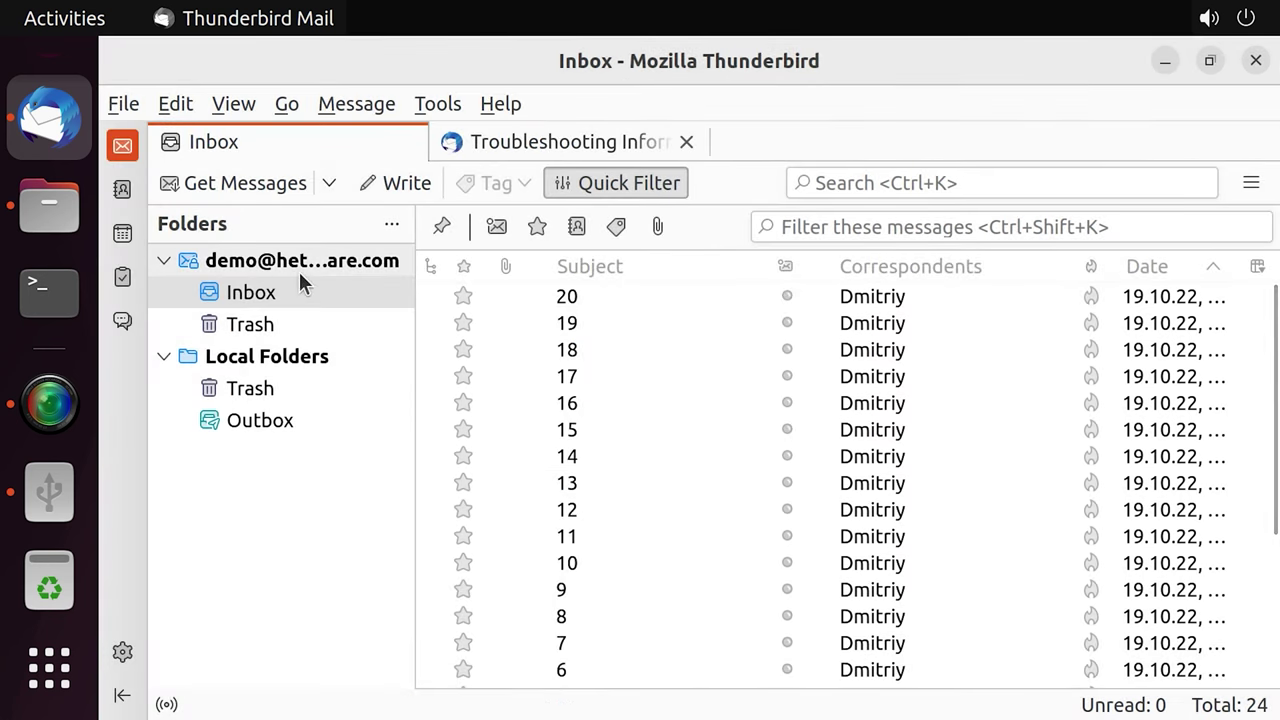
Look through the restored Inbox messages, and open and close the message with subject 13.
click(571, 296)
key(Down)
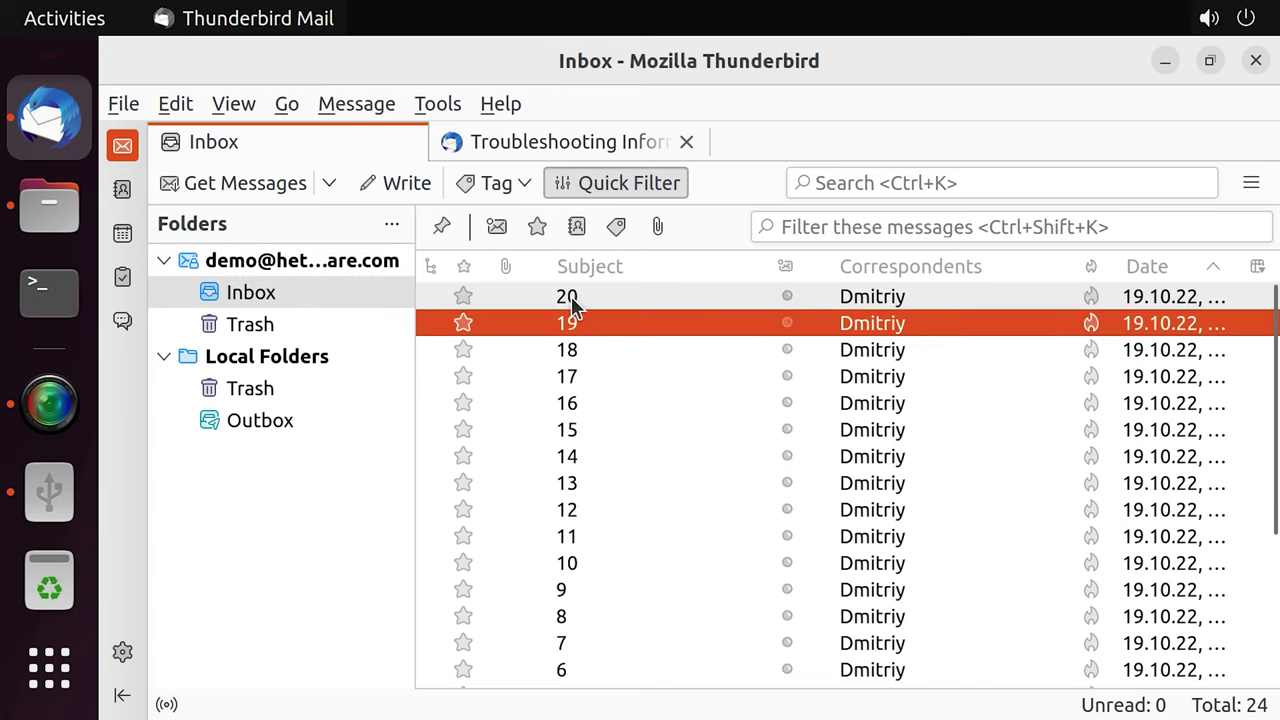
key(Page_Down)
key(Page_Down)
key(Up)
key(Up)
key(Up)
key(Up)
key(Up)
key(Up)
key(Up)
key(Up)
key(Up)
key(Up)
key(Up)
key(Up)
key(Up)
key(Up)
key(Up)
key(Up)
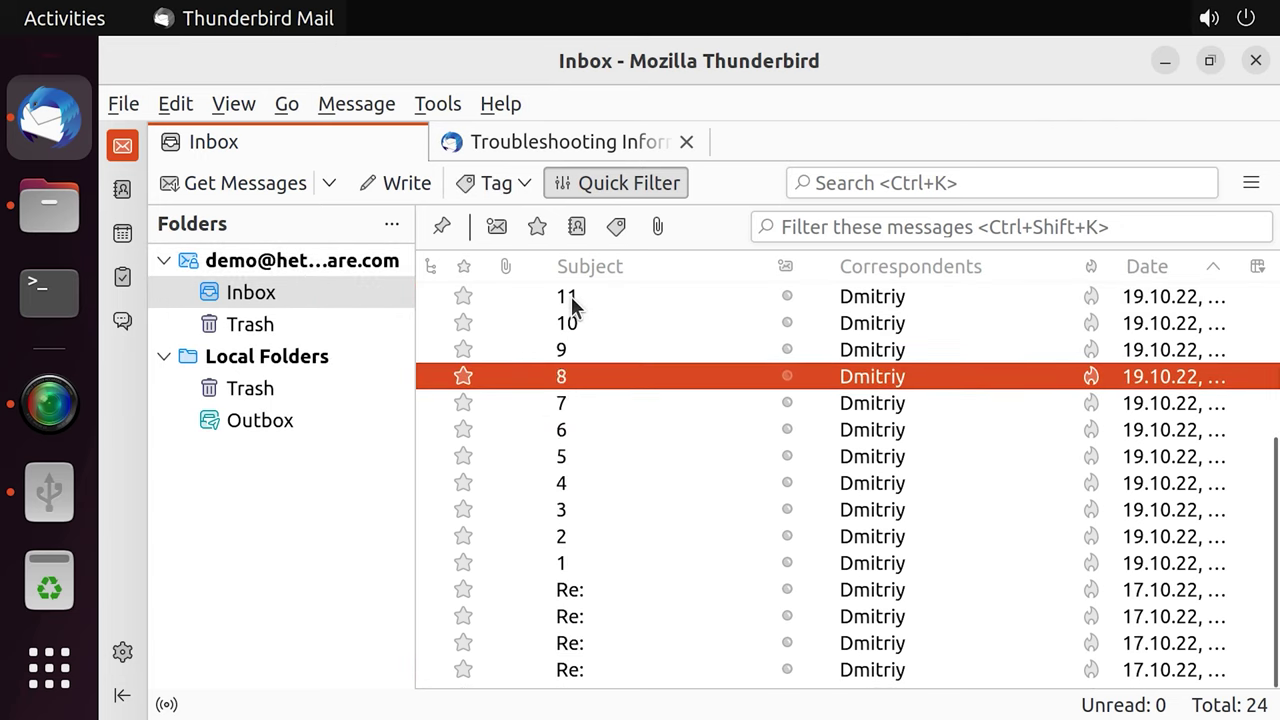
key(Return)
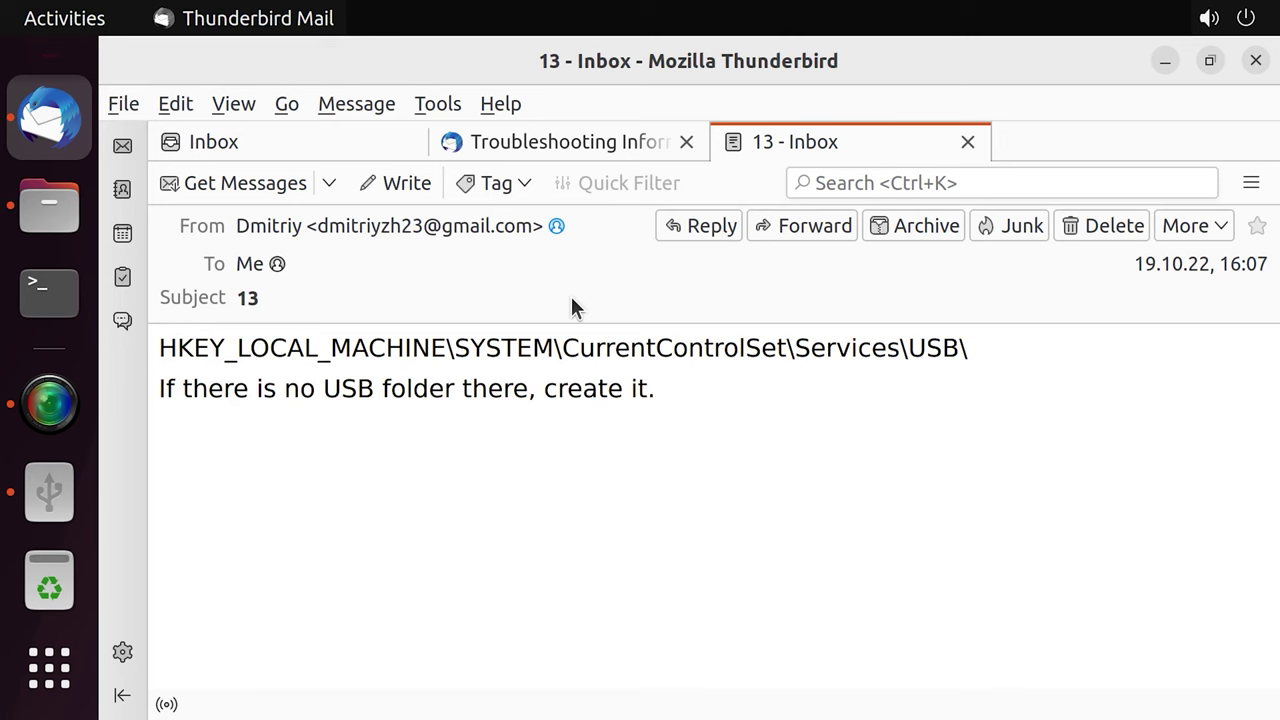
click(968, 142)
scroll(714, 321, up, 3)
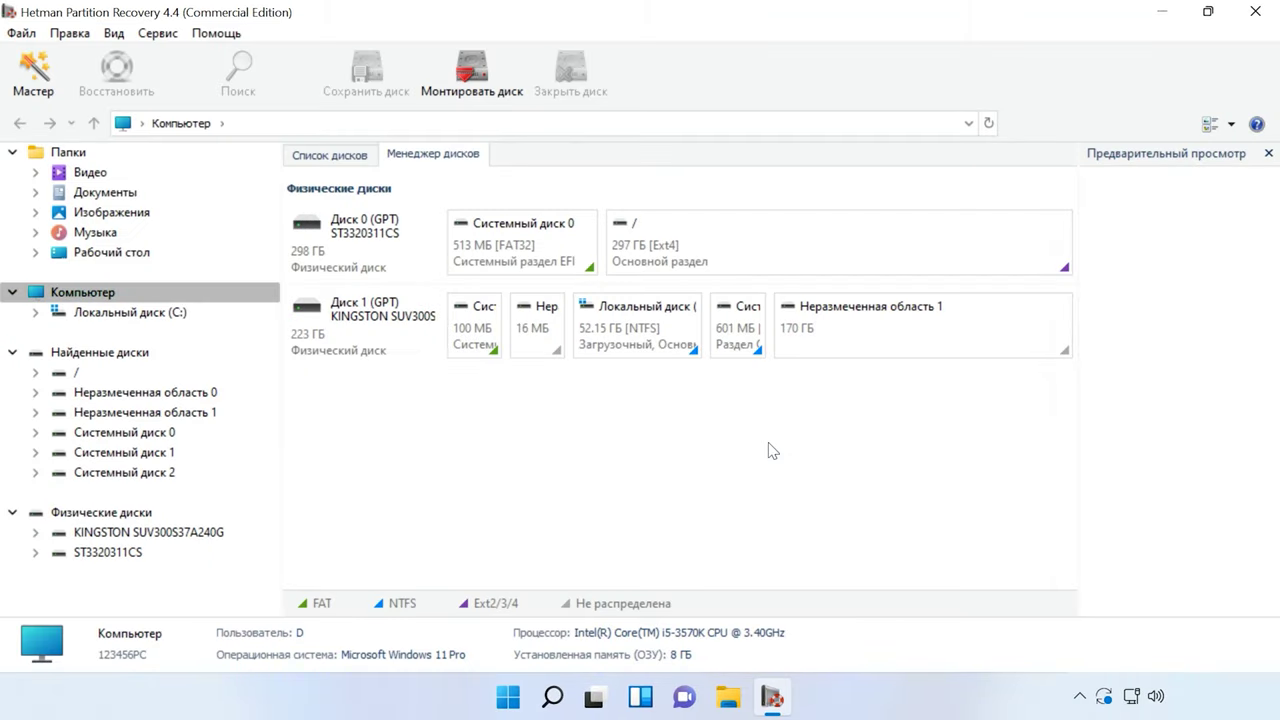
In Hetman Partition Recovery, compare the physical disks and open the 297 GB Ext4 partition of disk ST3320311CS for analysis.
click(352, 245)
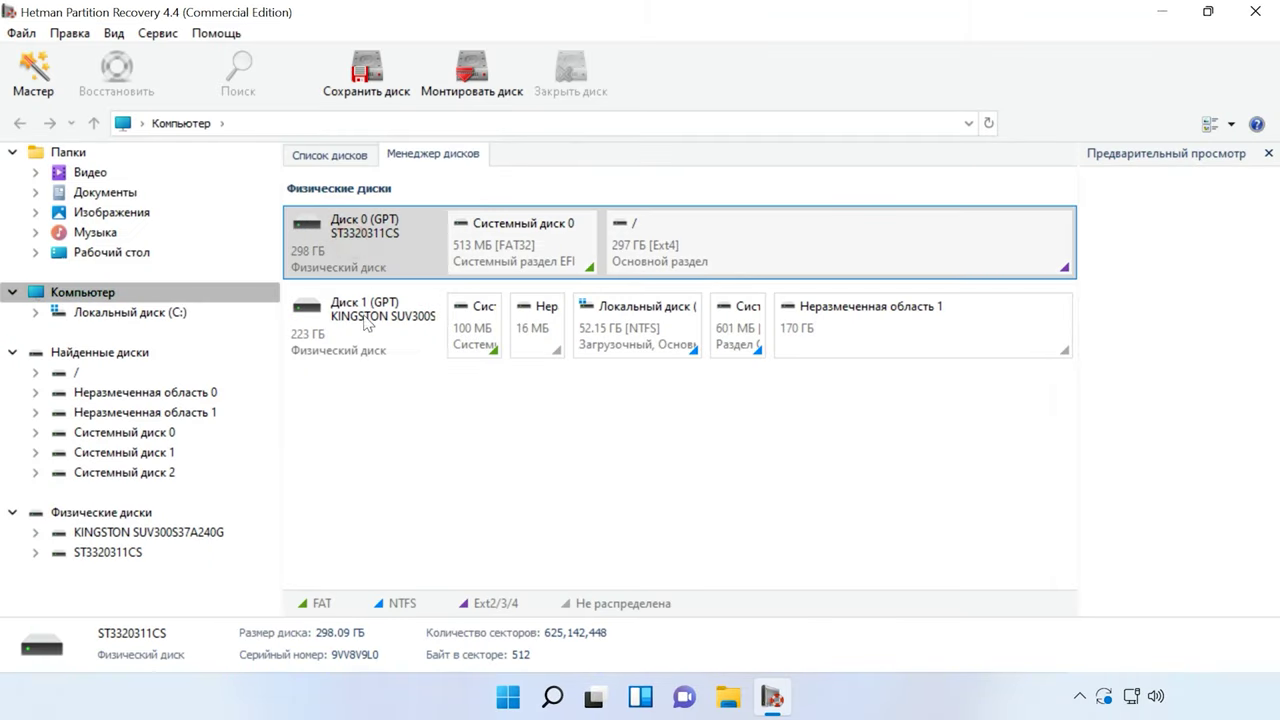
click(368, 327)
click(387, 260)
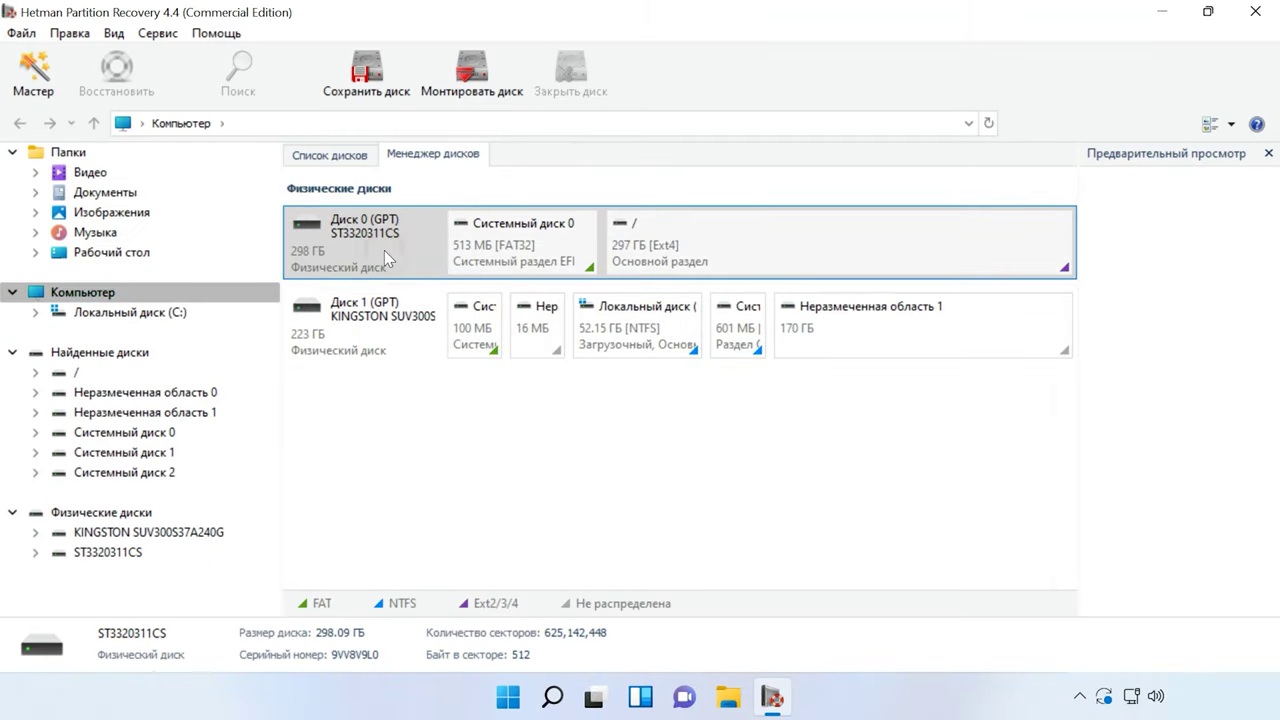
click(722, 252)
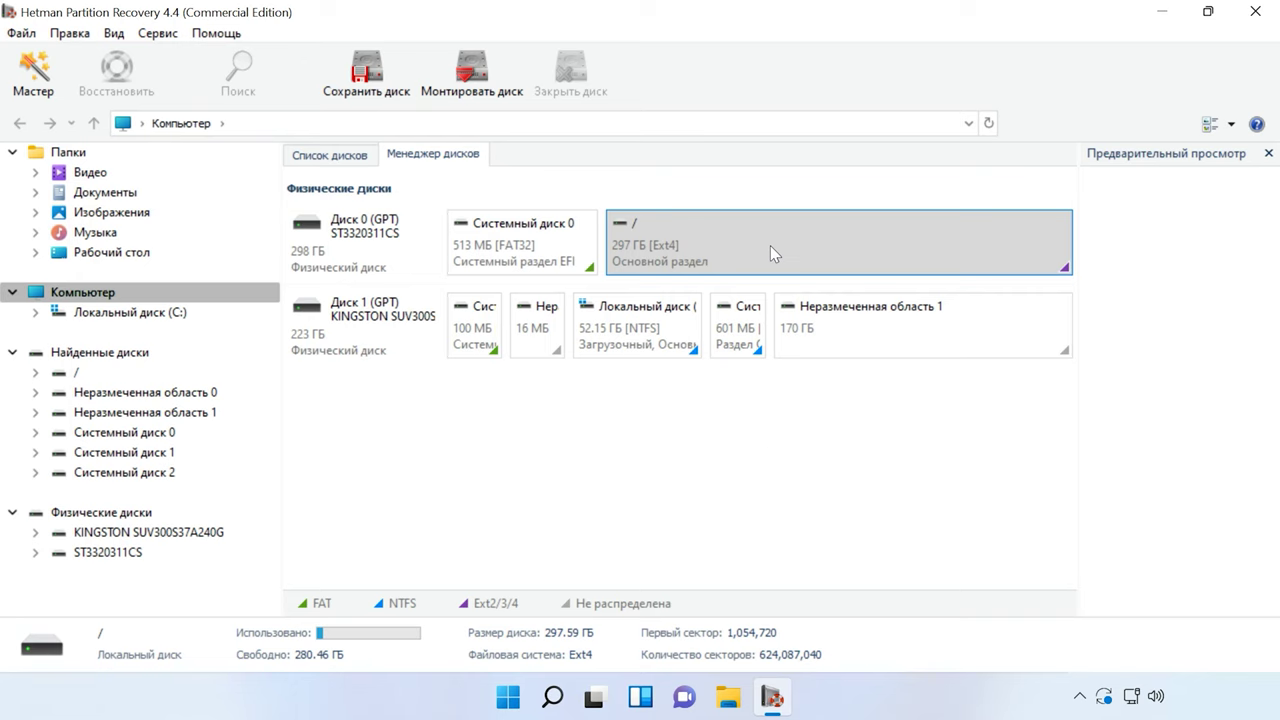
right_click(770, 246)
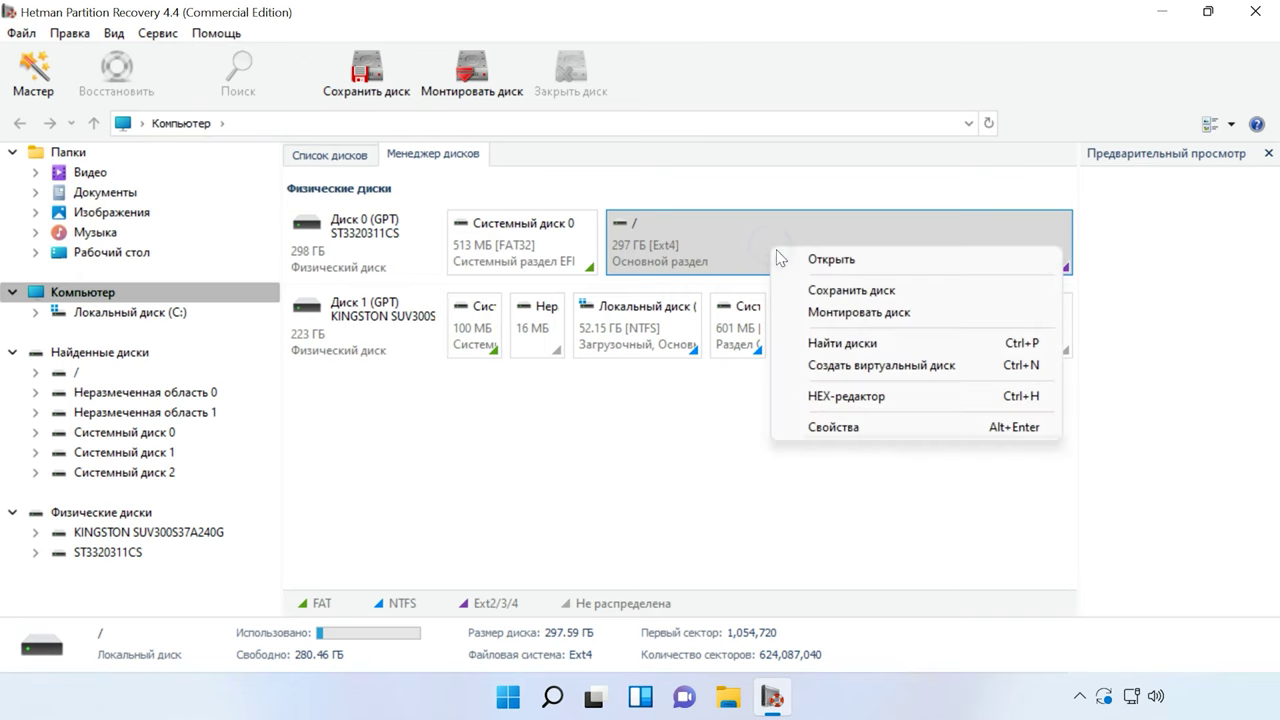
click(852, 262)
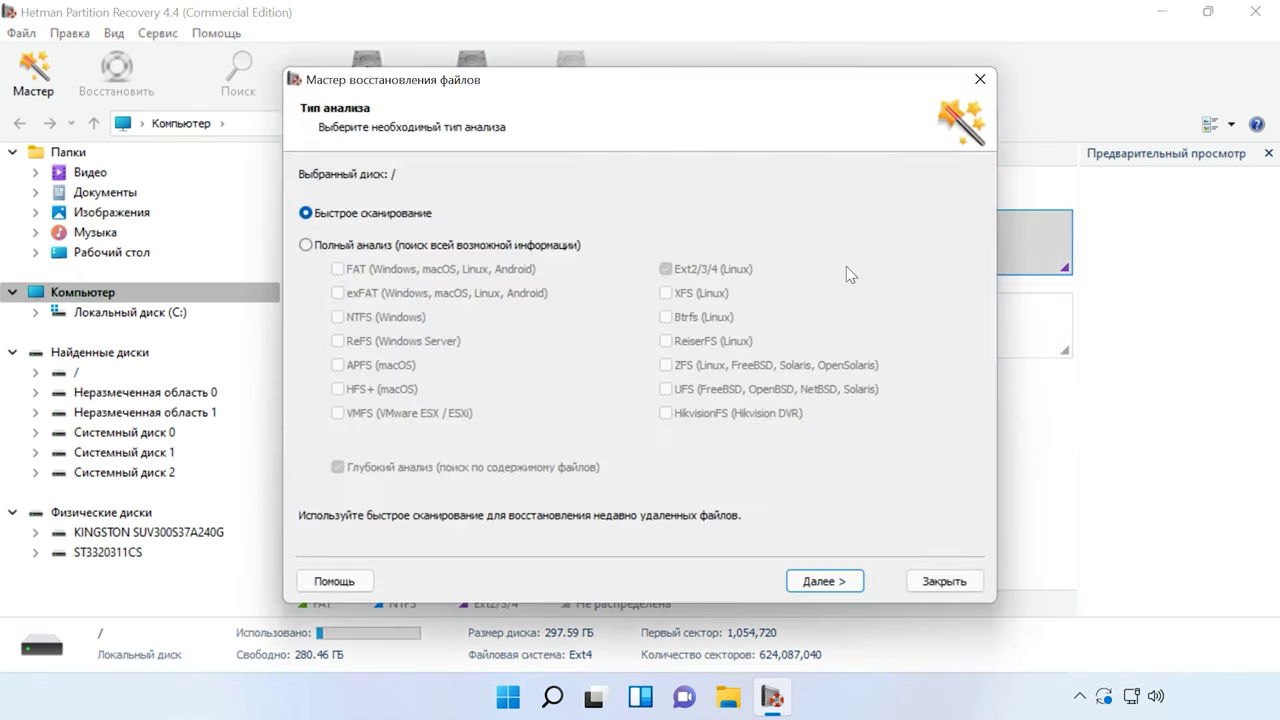
Compare the full analysis option with the quick scan, run the quick scan on the partition, and finish the wizard.
click(341, 248)
click(350, 214)
click(352, 245)
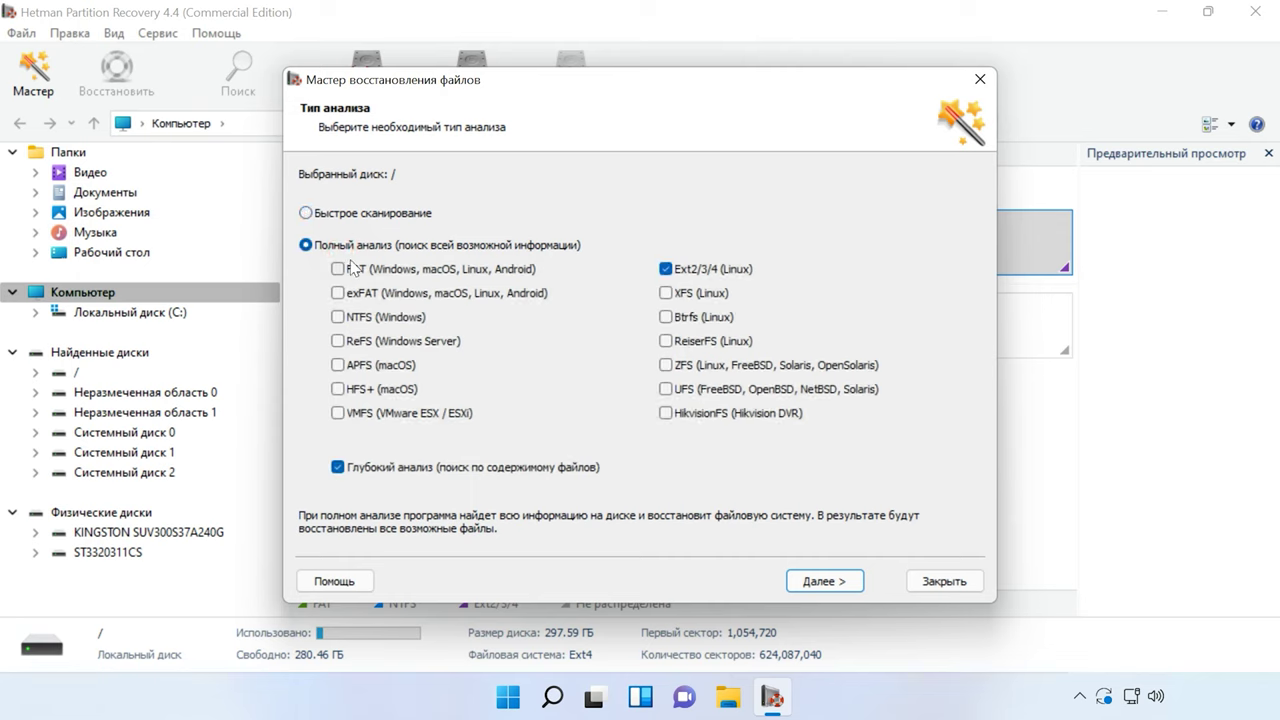
click(352, 214)
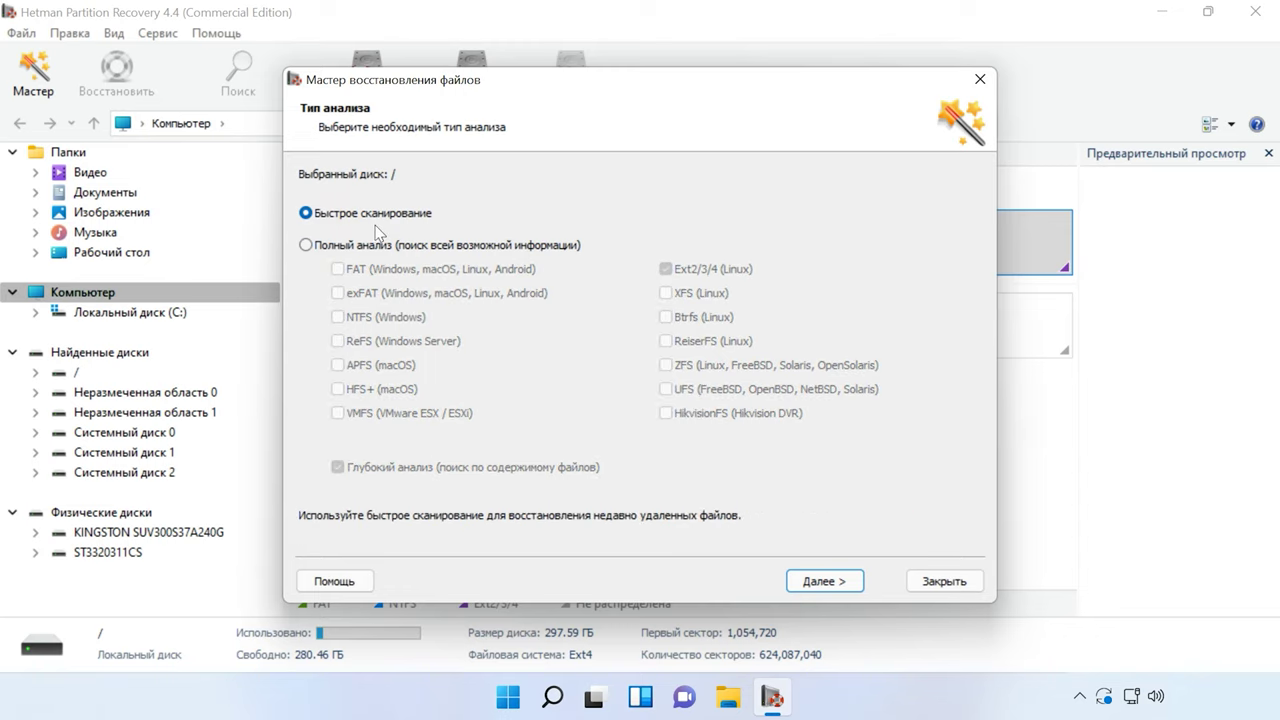
click(824, 581)
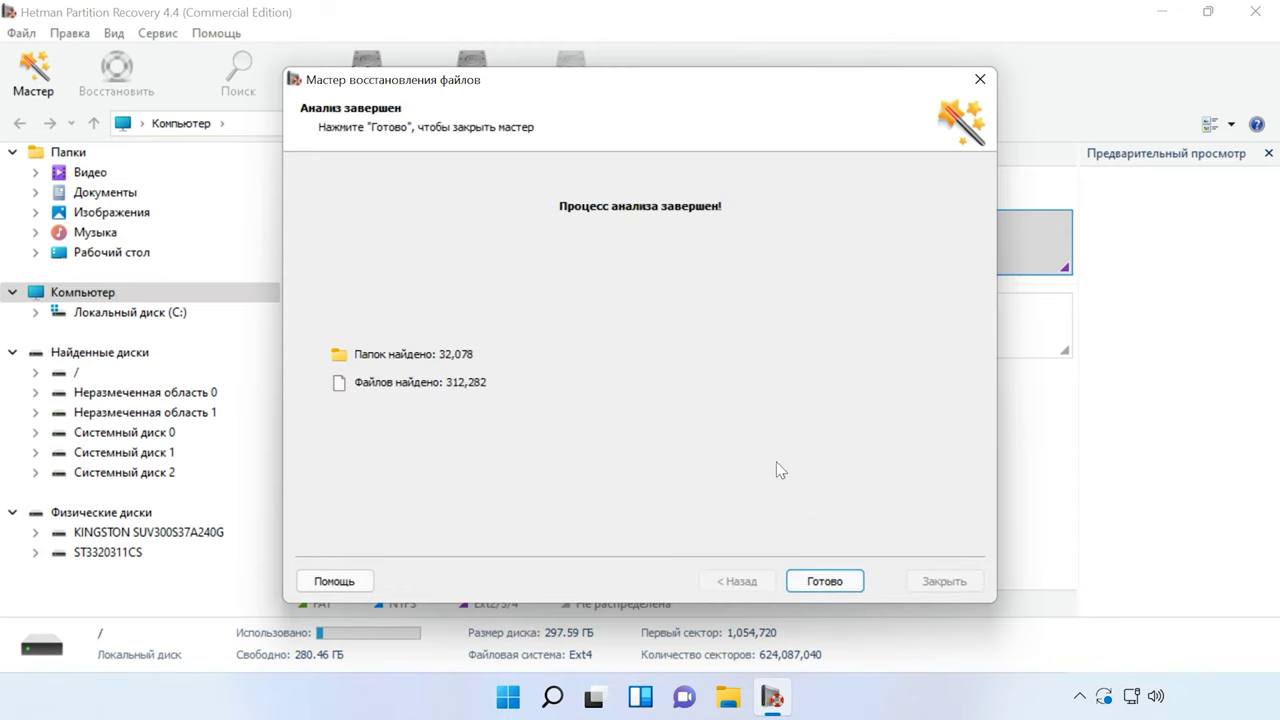
click(841, 588)
Browse the scanned partition to home/lin/.thunderbird/qjmawdsv.default-release.
click(707, 193)
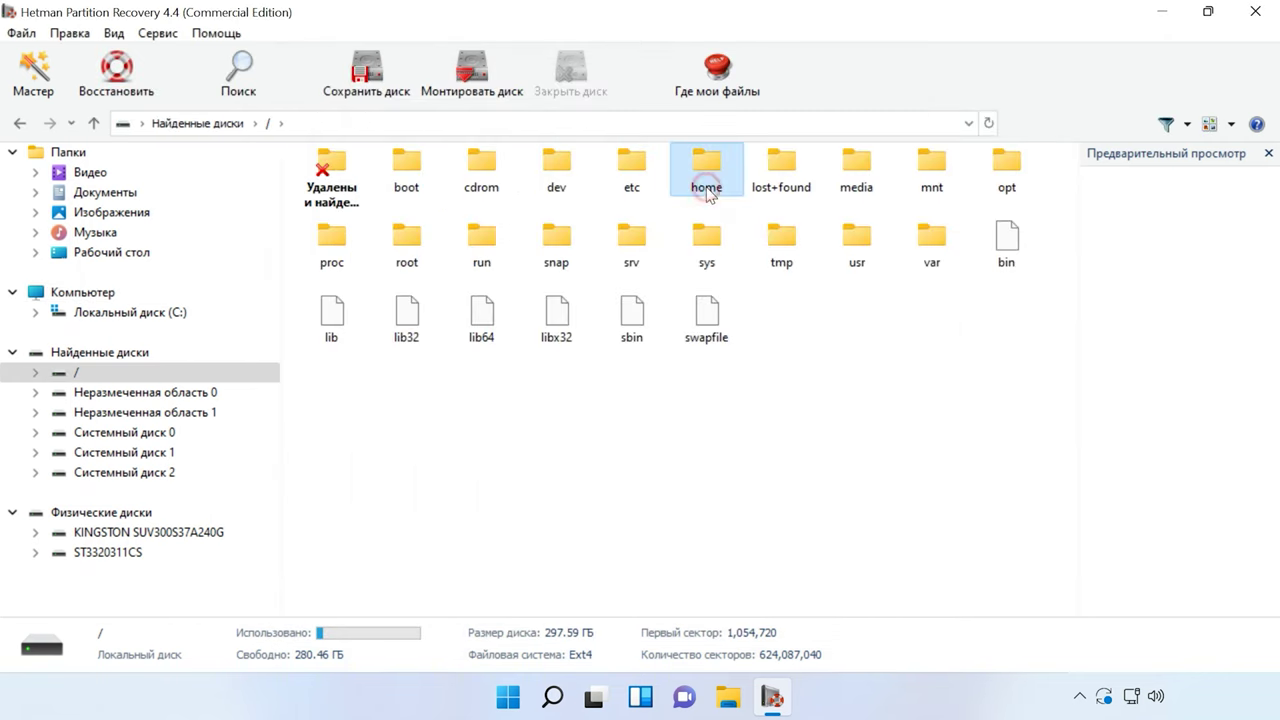
double_click(707, 193)
double_click(480, 190)
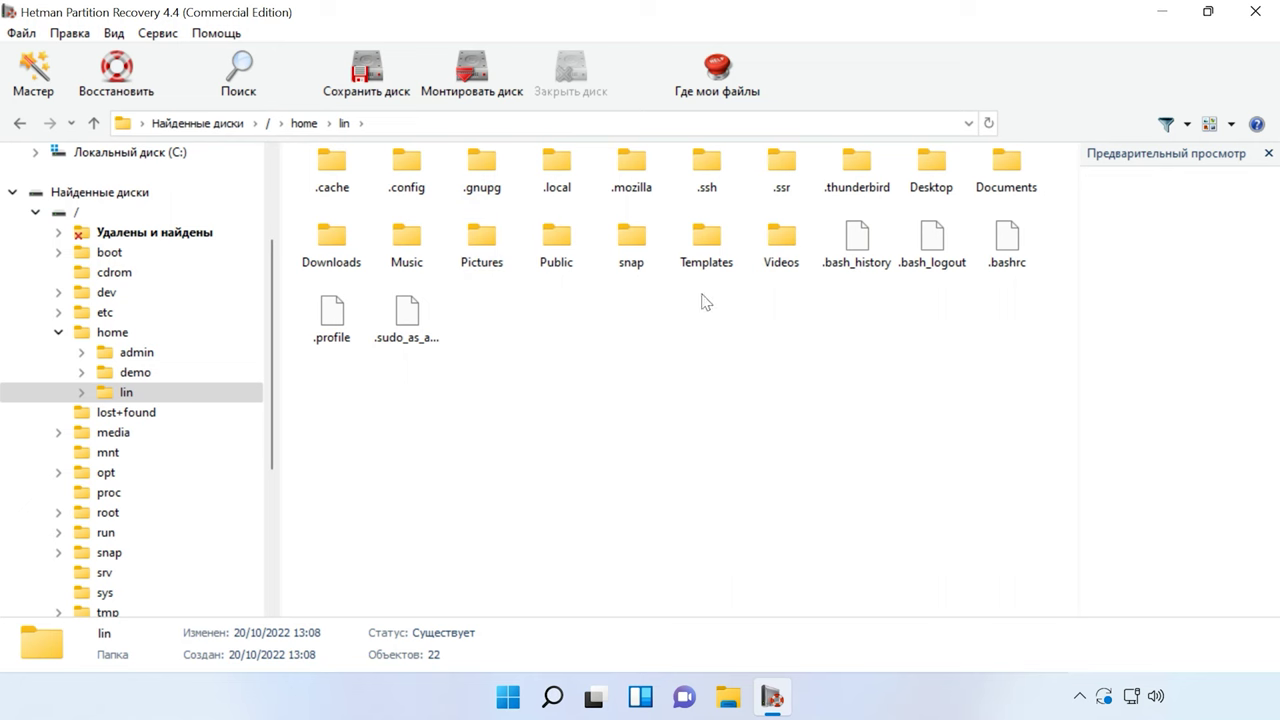
double_click(858, 180)
double_click(558, 205)
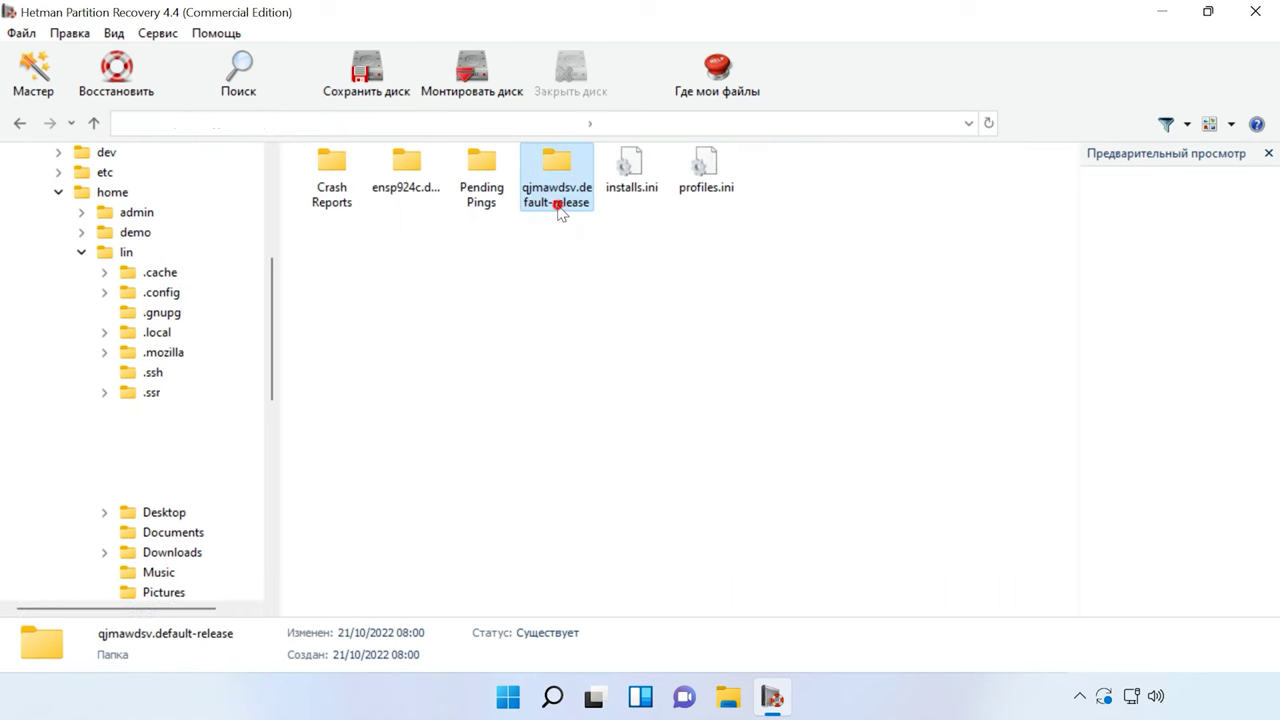
Open the mail.hetmansoftware.com folder inside the profile's Mail folder and preview the Inbox file's messages.
click(563, 188)
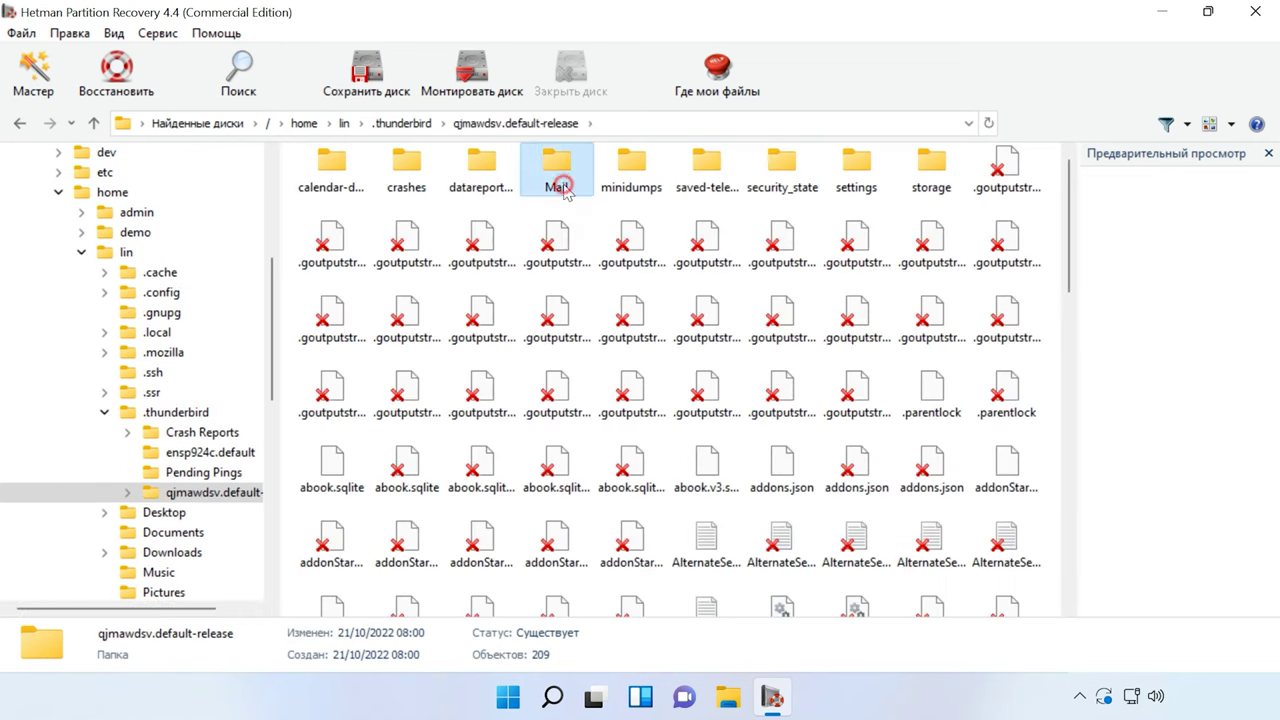
double_click(563, 188)
click(422, 205)
double_click(420, 207)
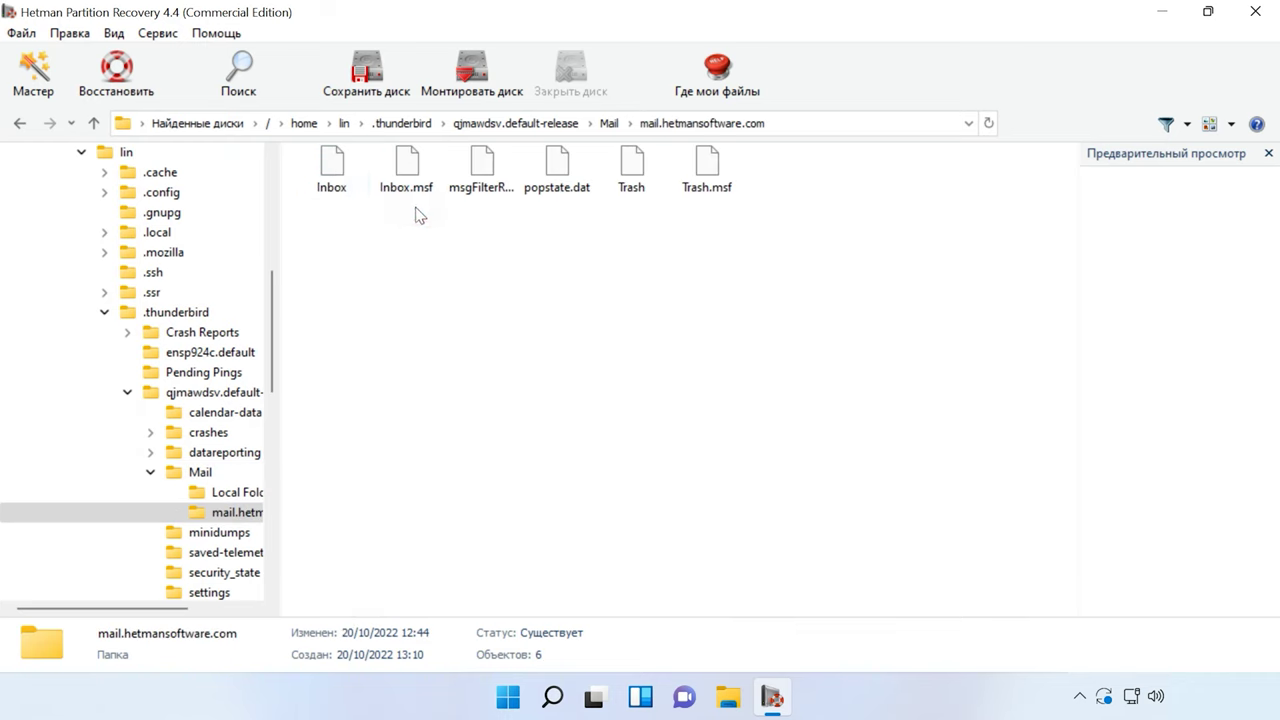
click(322, 182)
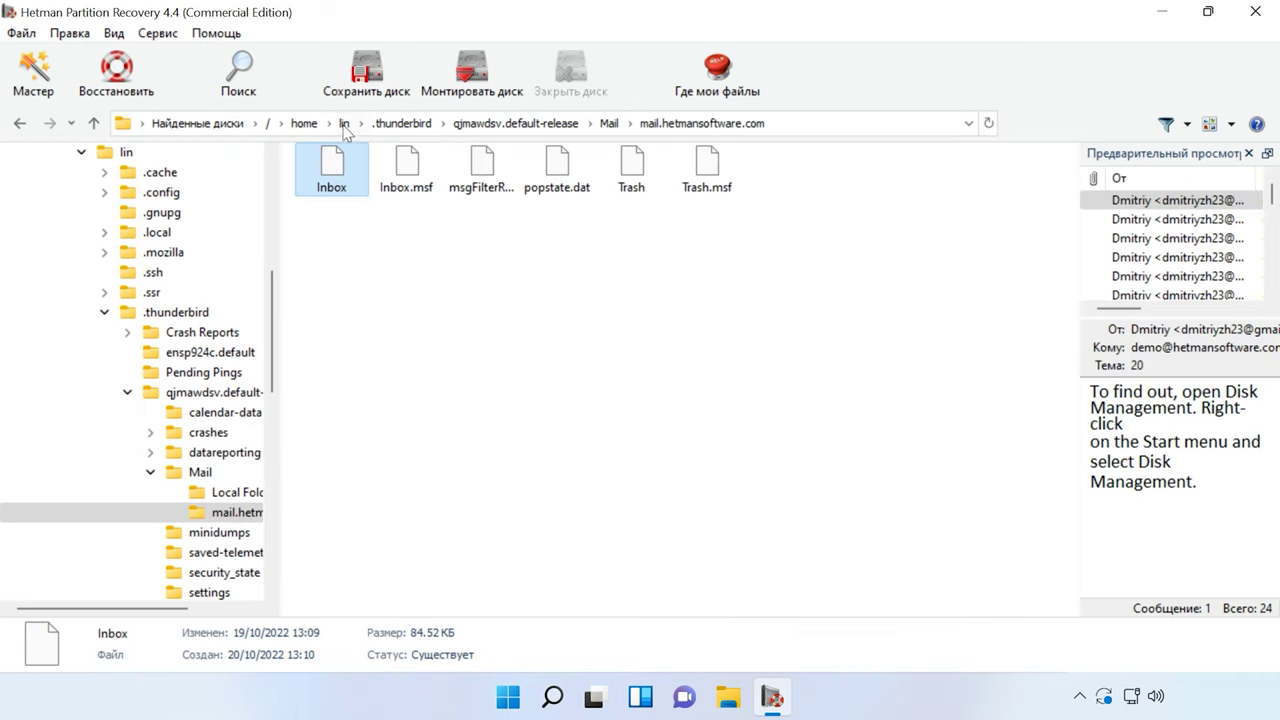
Recover the .thunderbird folder from home/lin to the hard disk at C:\1\ and finish the recovery wizard.
click(345, 124)
click(870, 198)
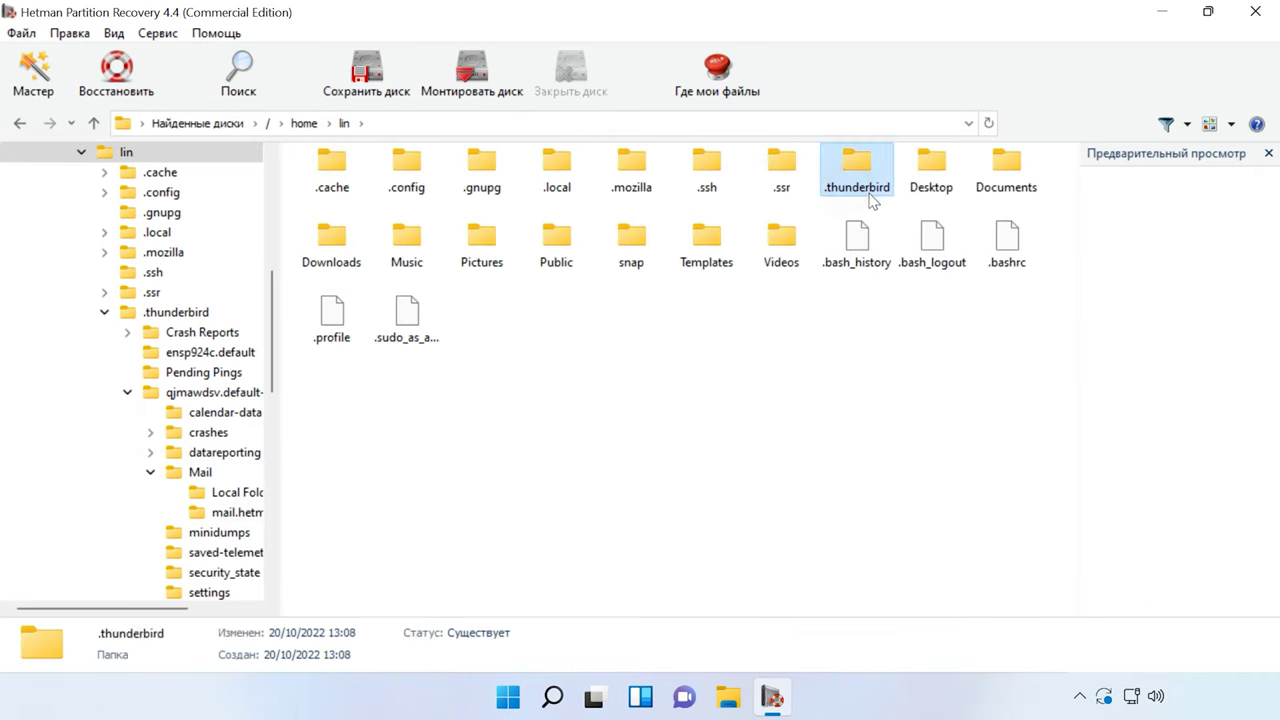
click(117, 78)
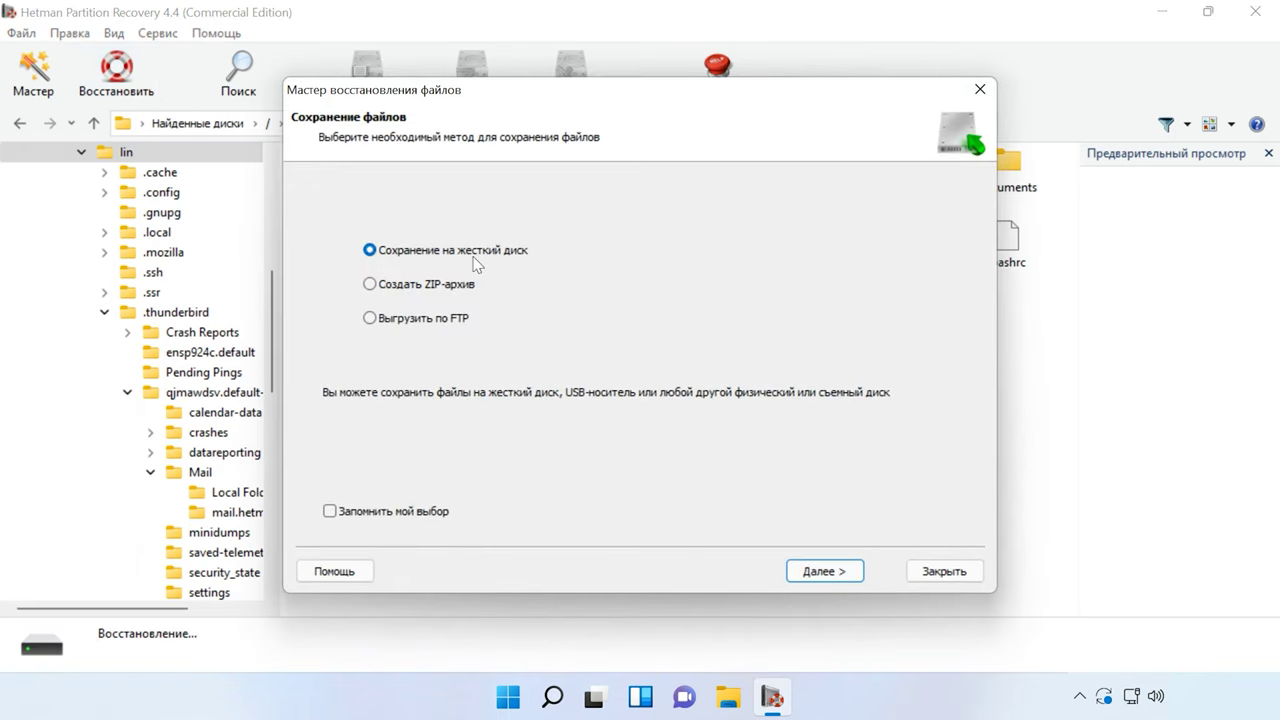
click(825, 571)
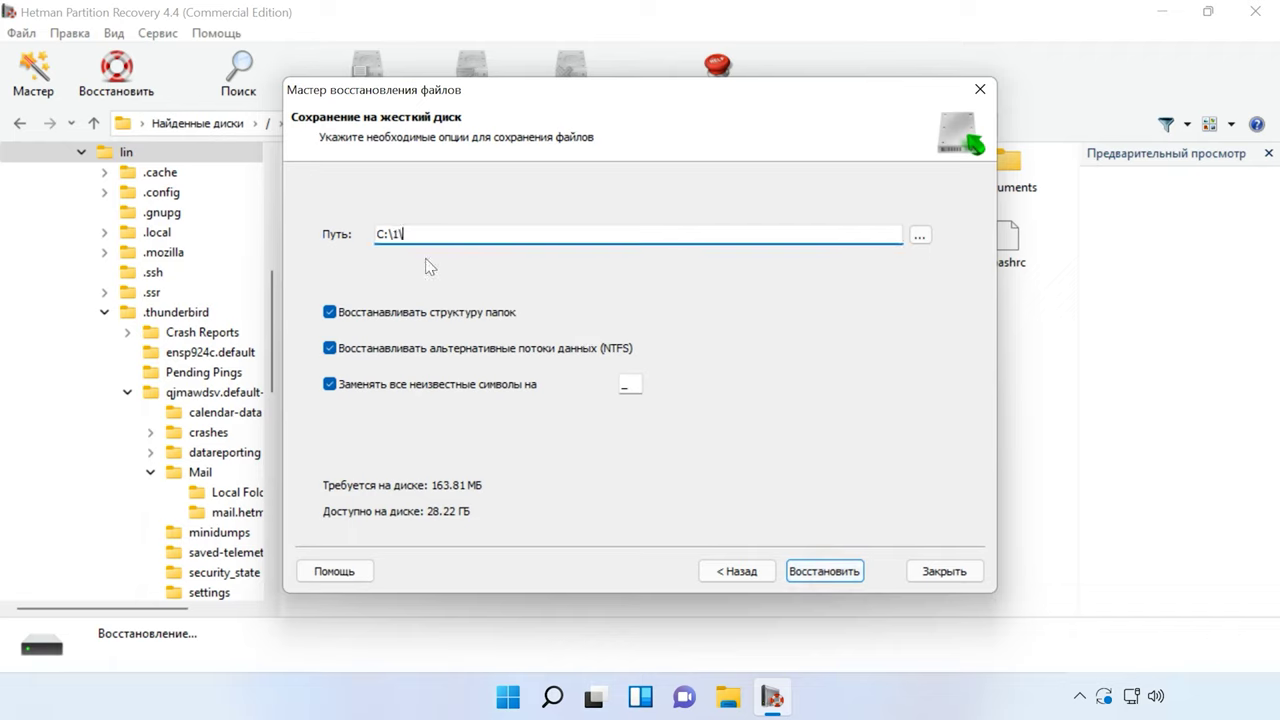
click(828, 576)
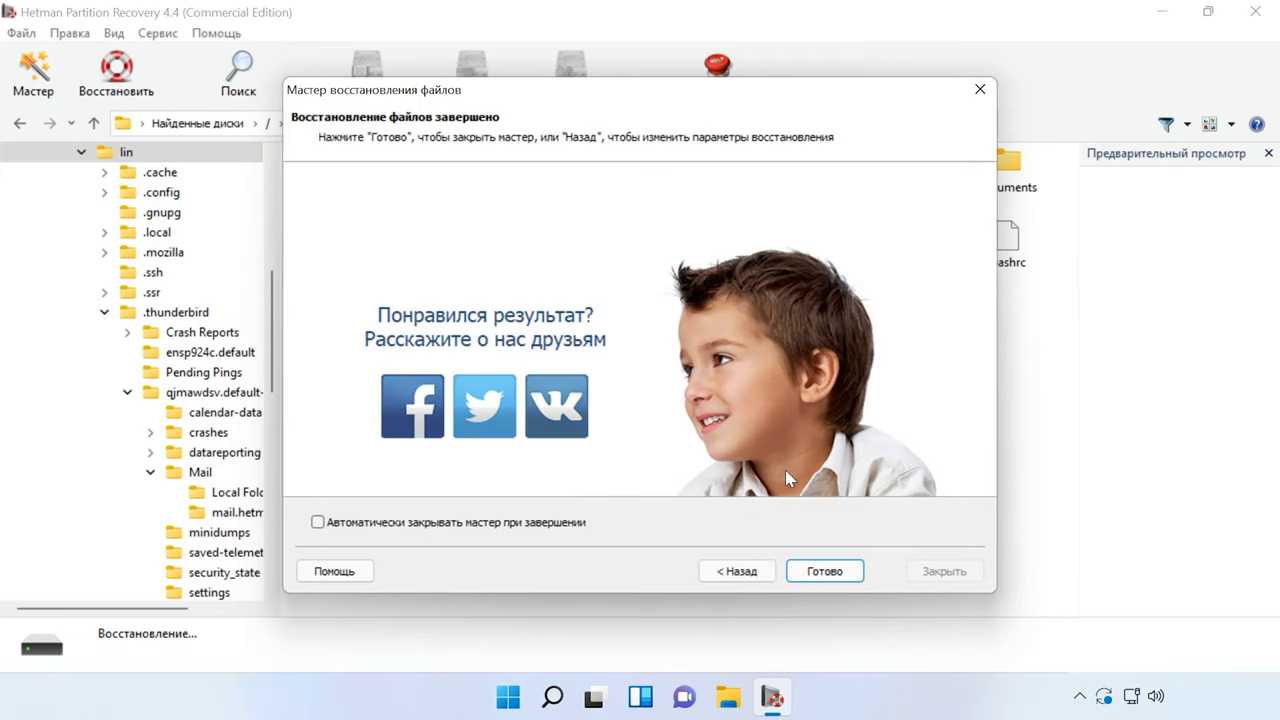
click(836, 578)
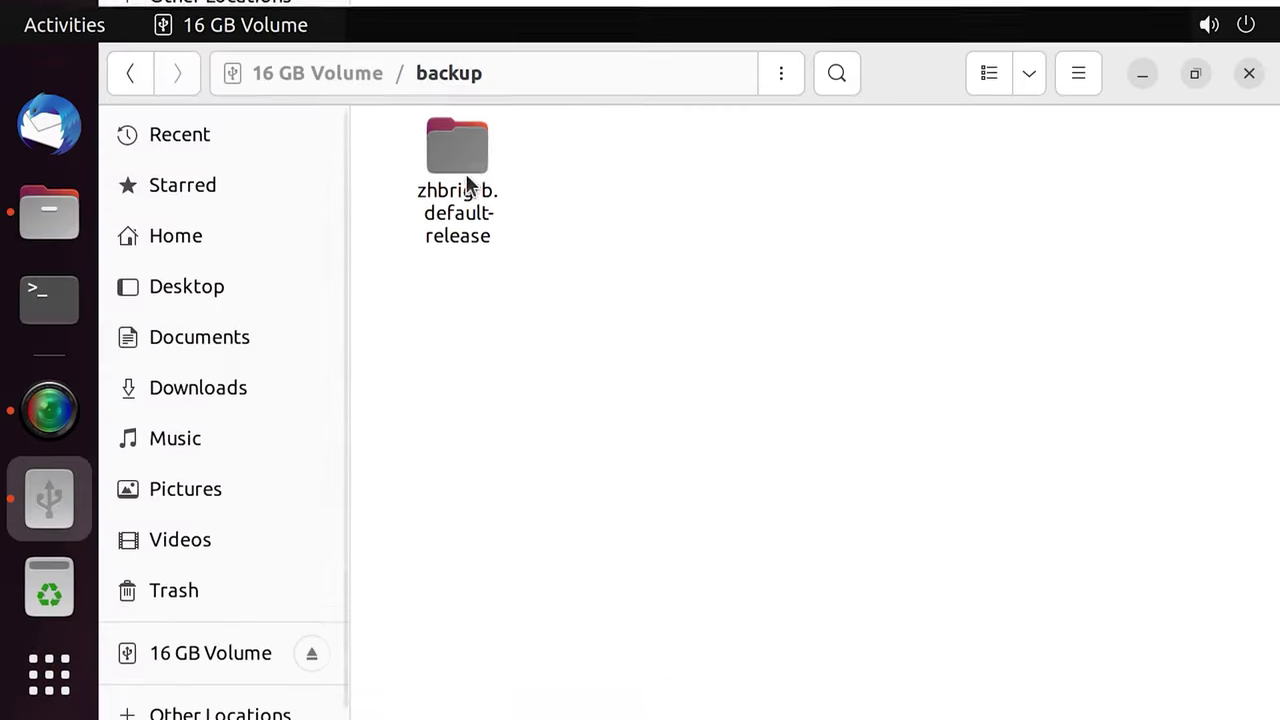
On the Ubuntu machine, copy all contents of the zhbrigrb.default-release folder from the USB volume's backup folder.
double_click(470, 158)
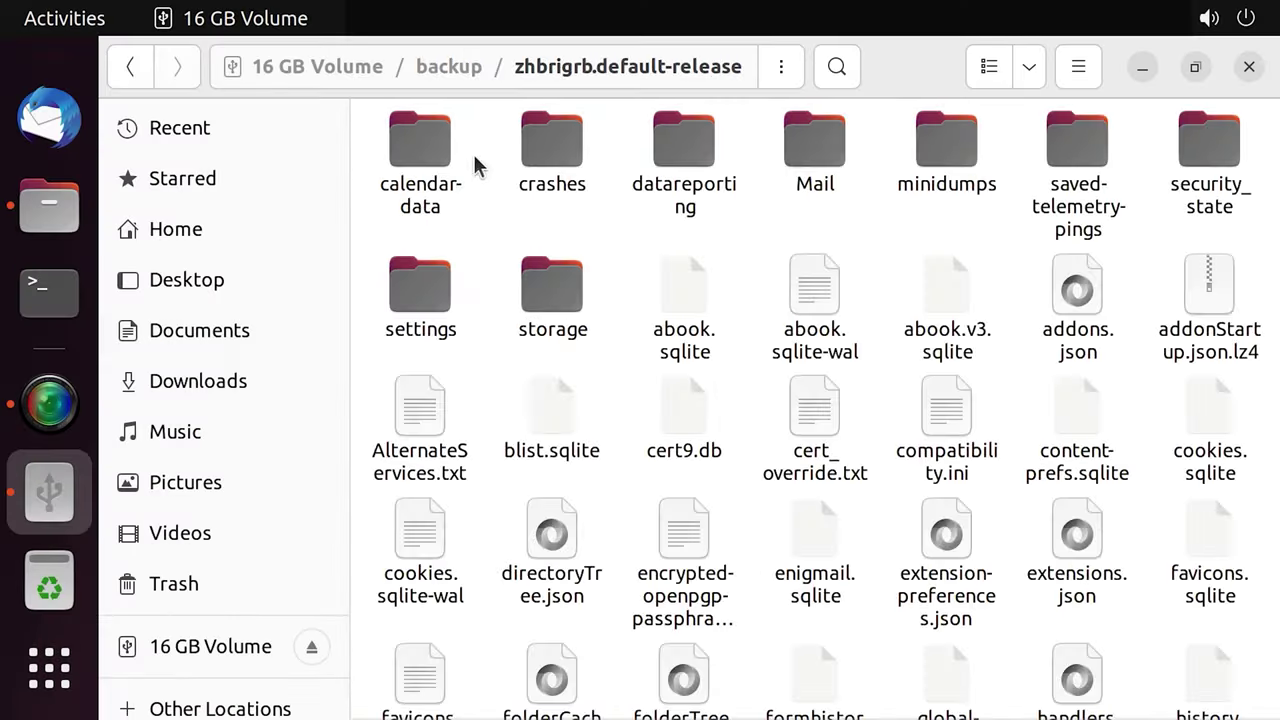
right_click(482, 237)
click(572, 352)
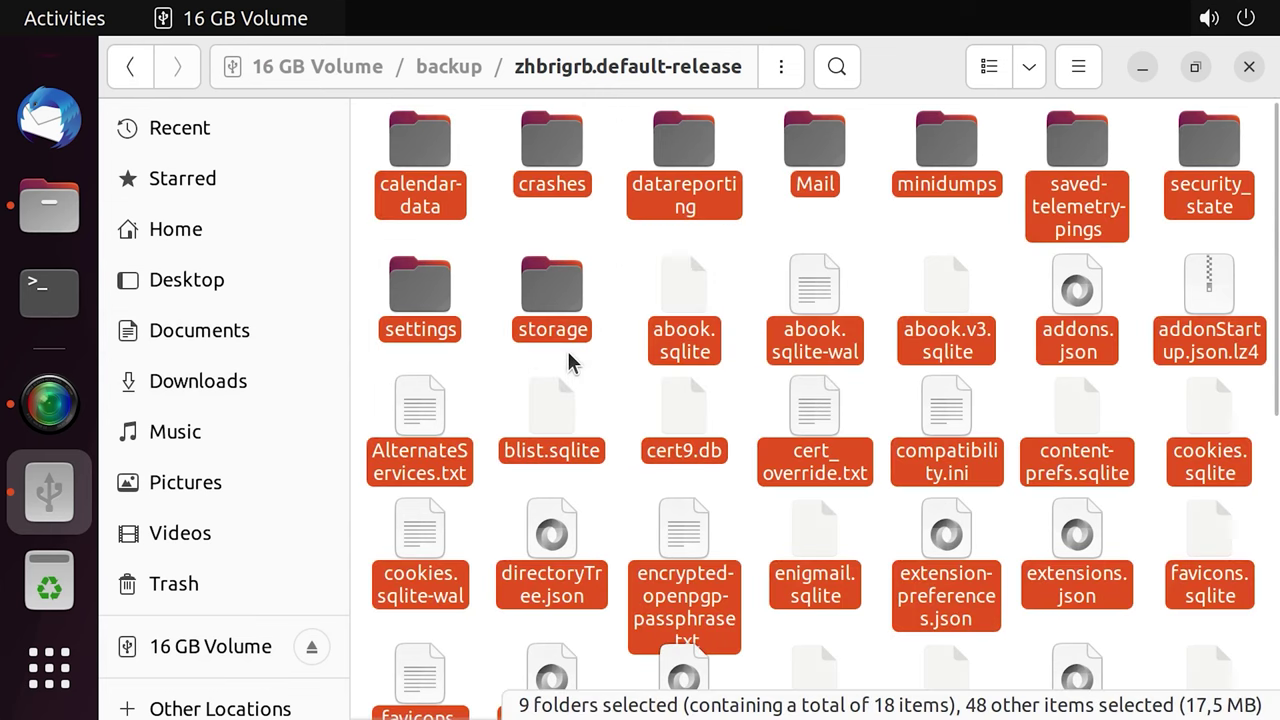
right_click(572, 322)
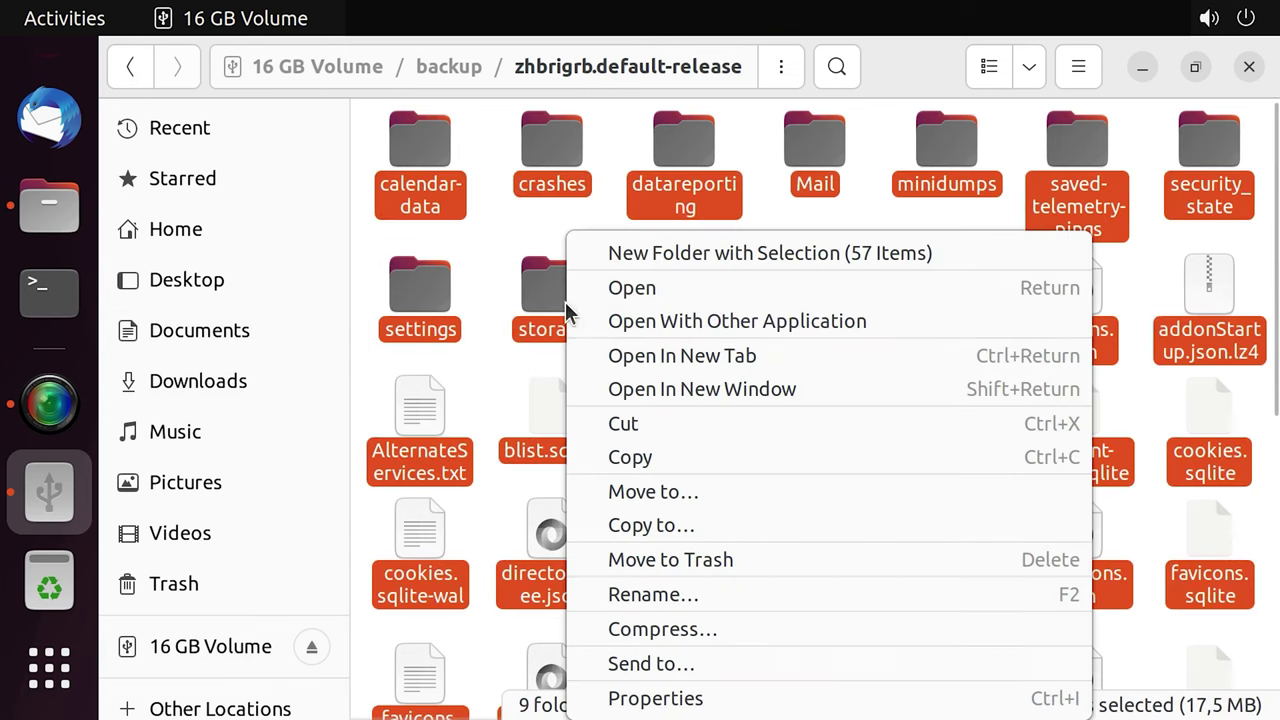
click(637, 457)
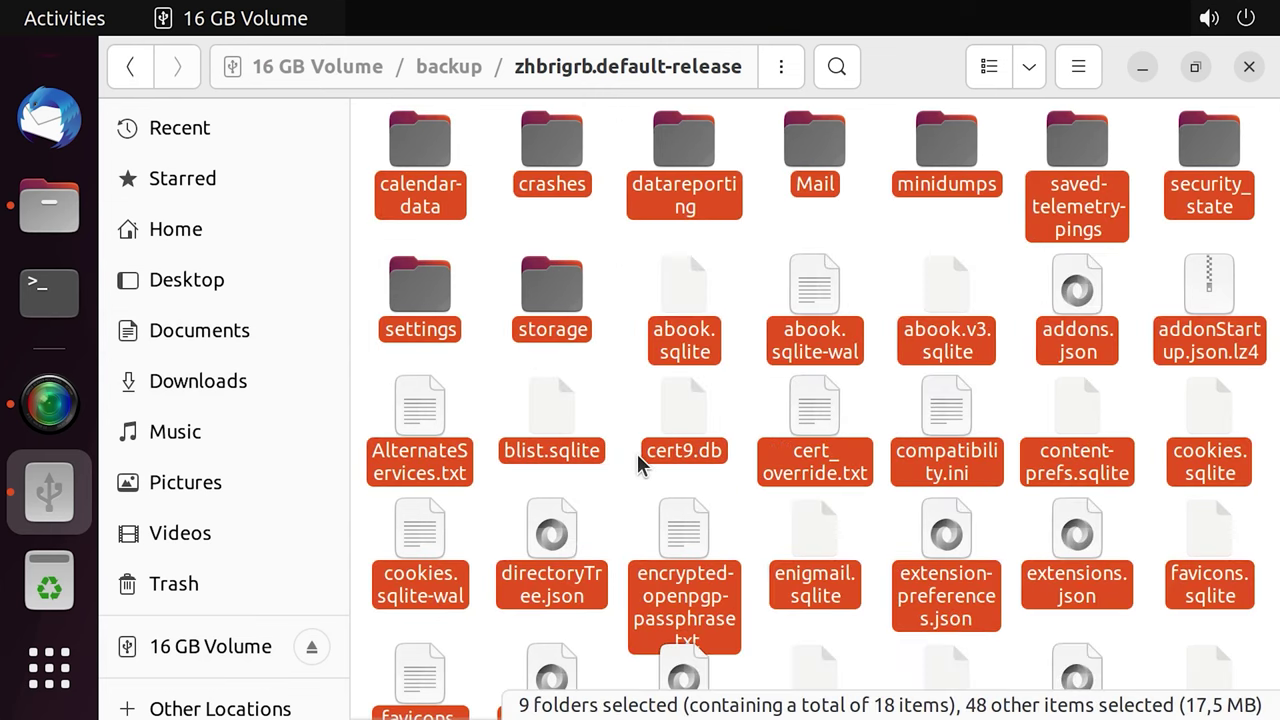
Paste the copied items into .thunderbird/qjmawdsv.default-release, merging all folders and replacing all conflicting files.
click(27, 222)
double_click(848, 212)
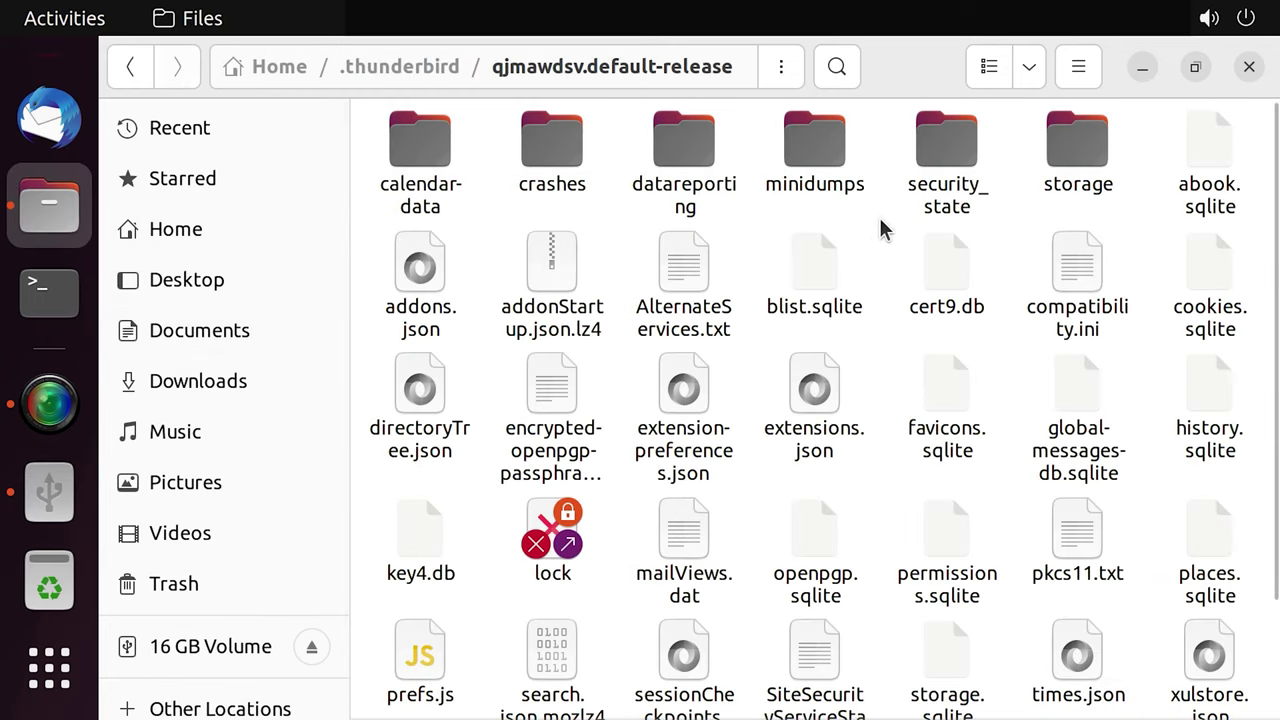
right_click(884, 229)
click(952, 316)
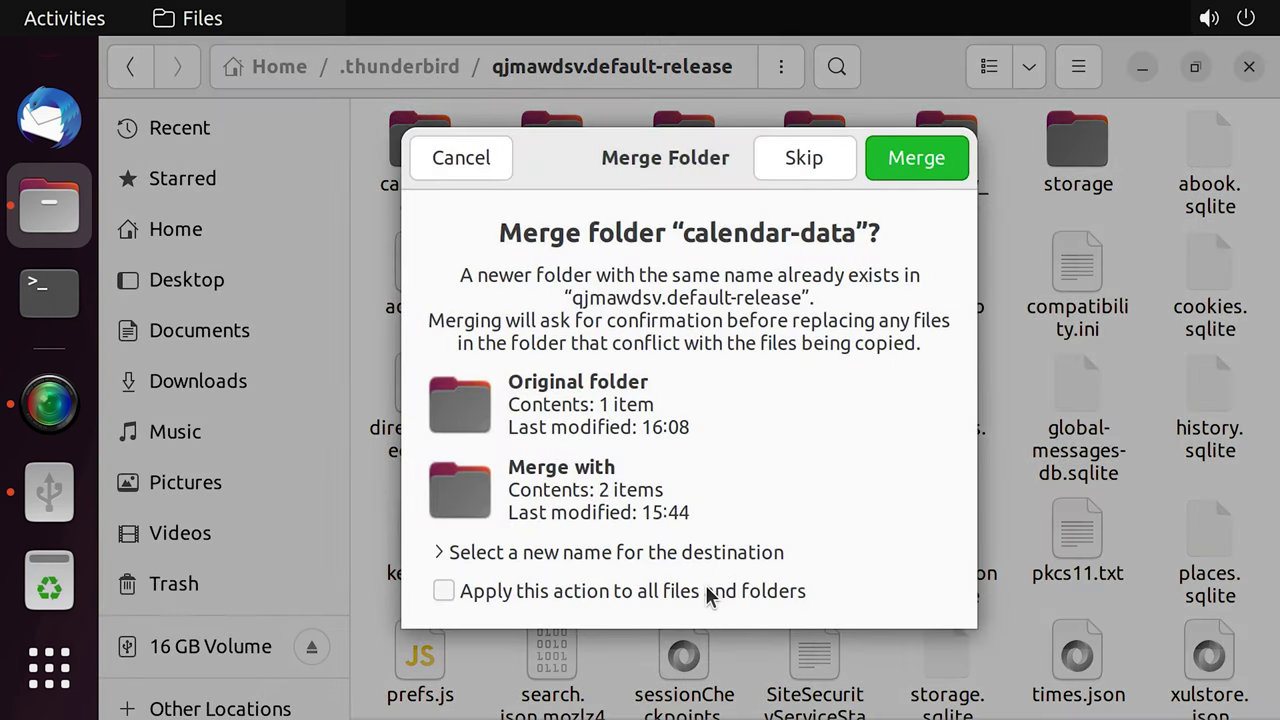
click(708, 592)
click(917, 177)
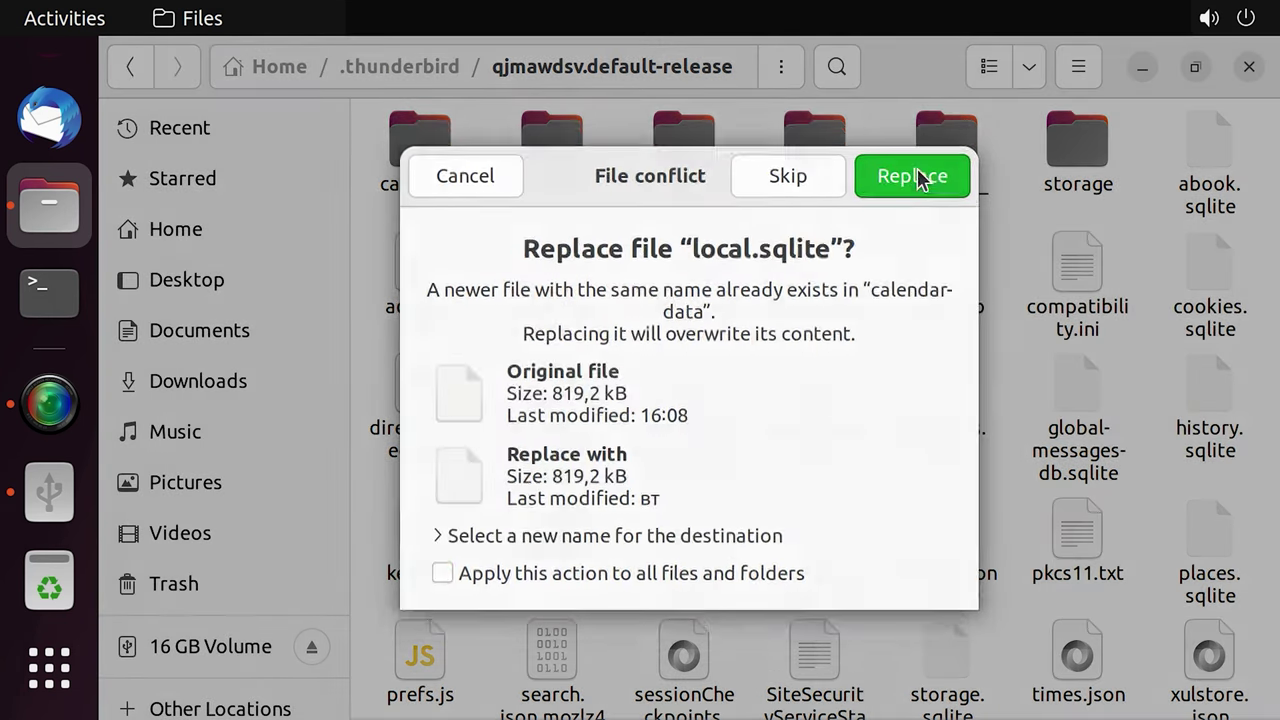
click(442, 578)
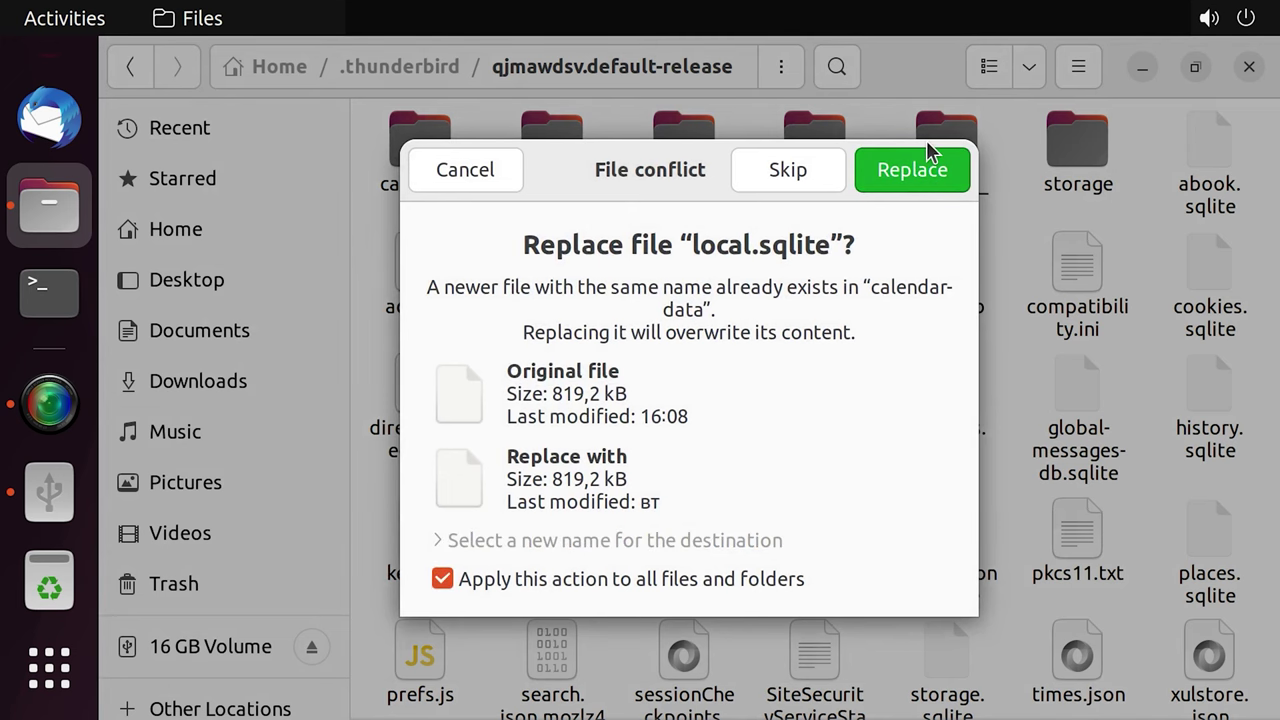
click(920, 180)
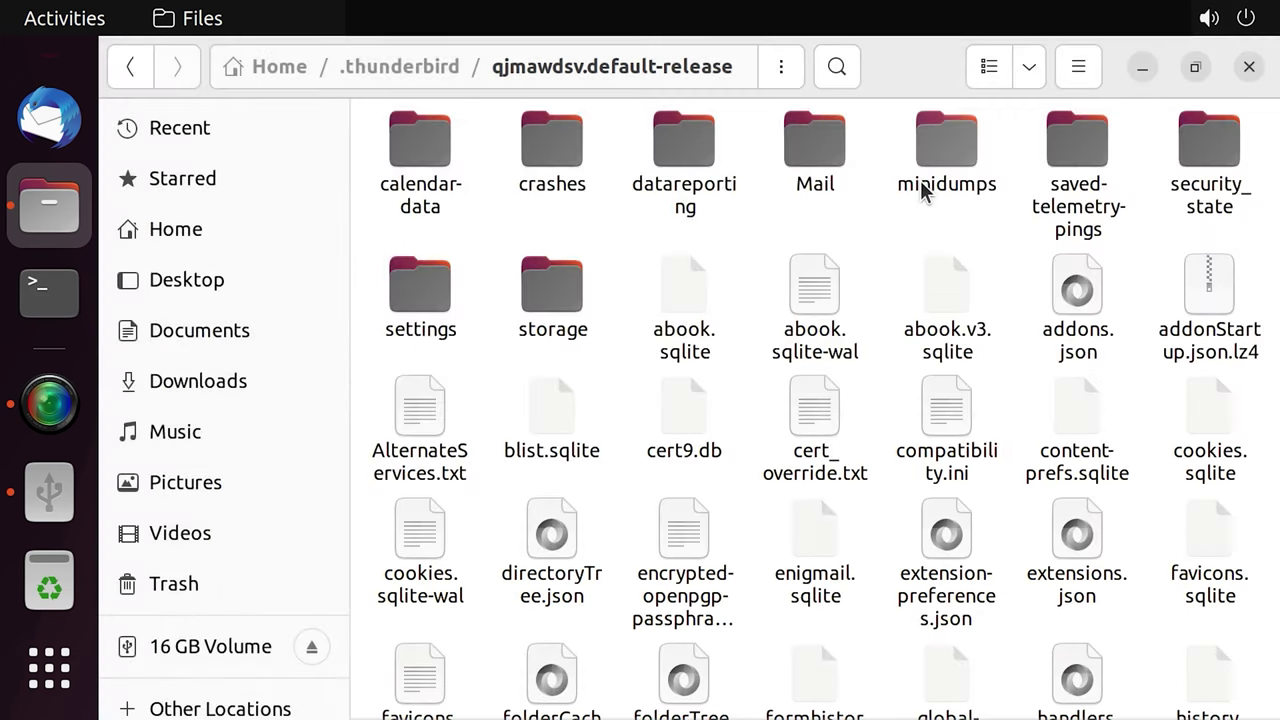
Launch Thunderbird and submit the mail account password.
click(70, 130)
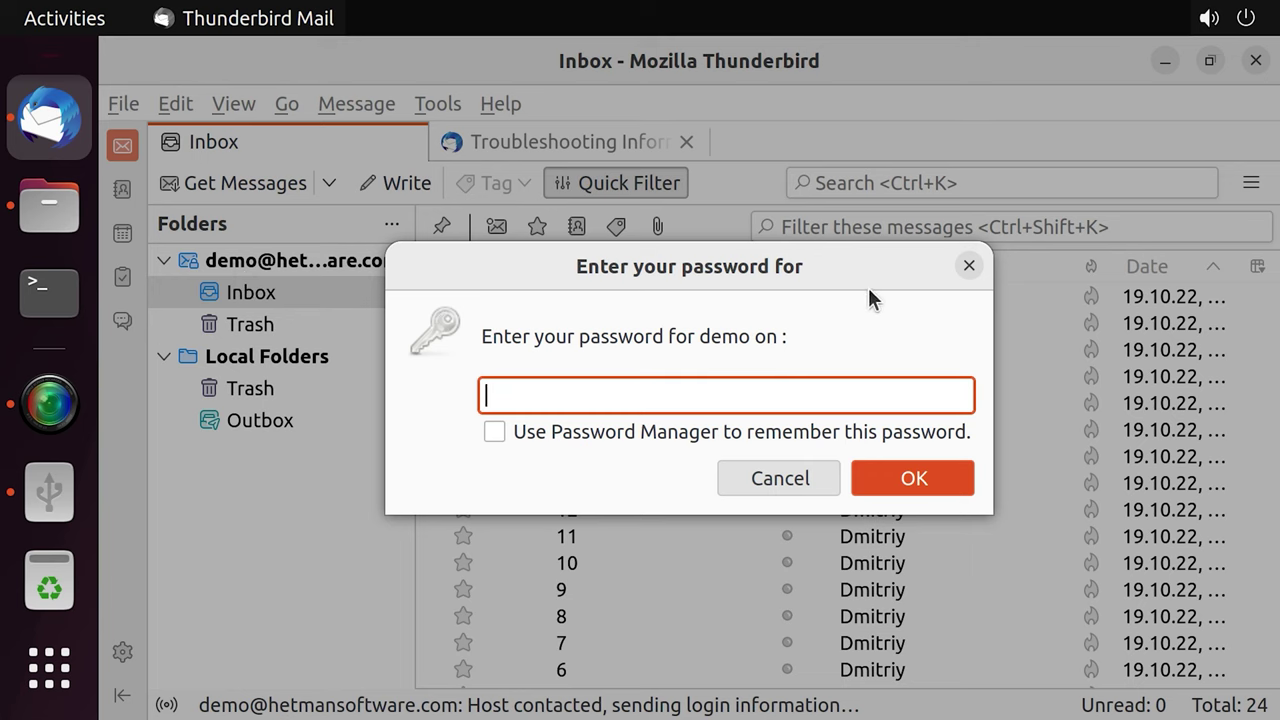
text(****)
click(921, 485)
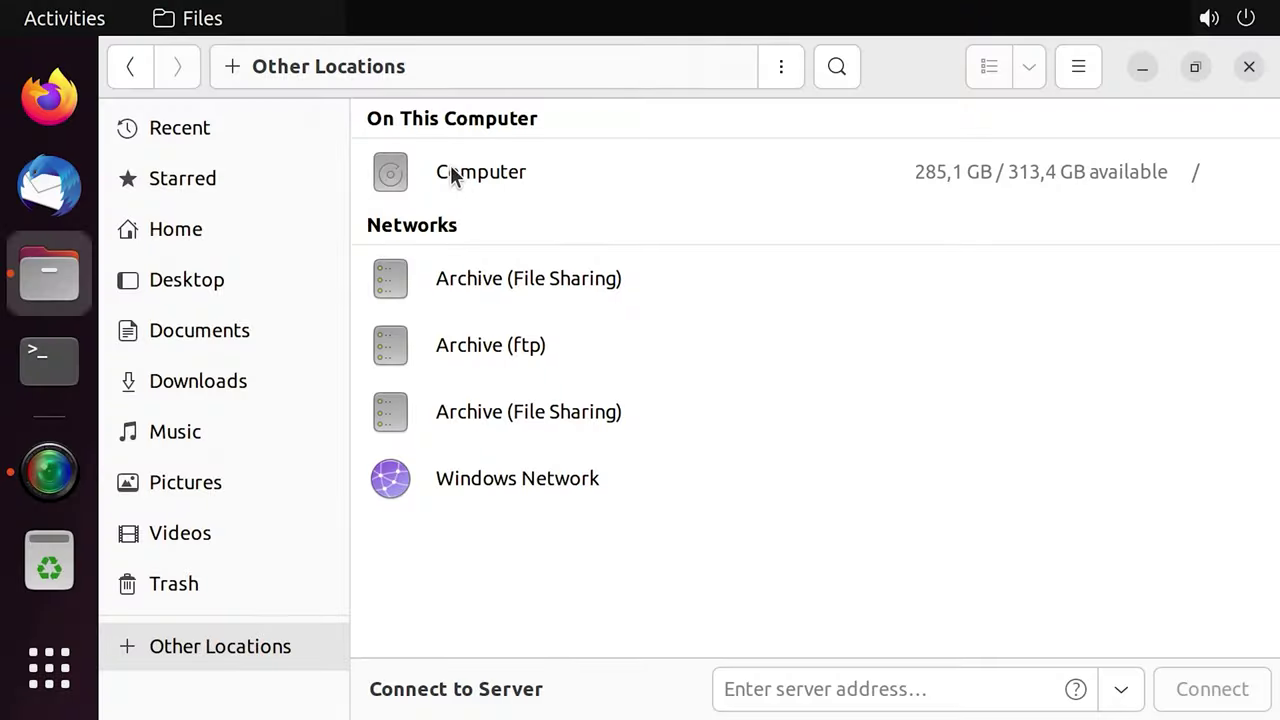
In Files, examine the message files stored in the new and cur folders of the mail server's home/demo/Maildir.
click(477, 175)
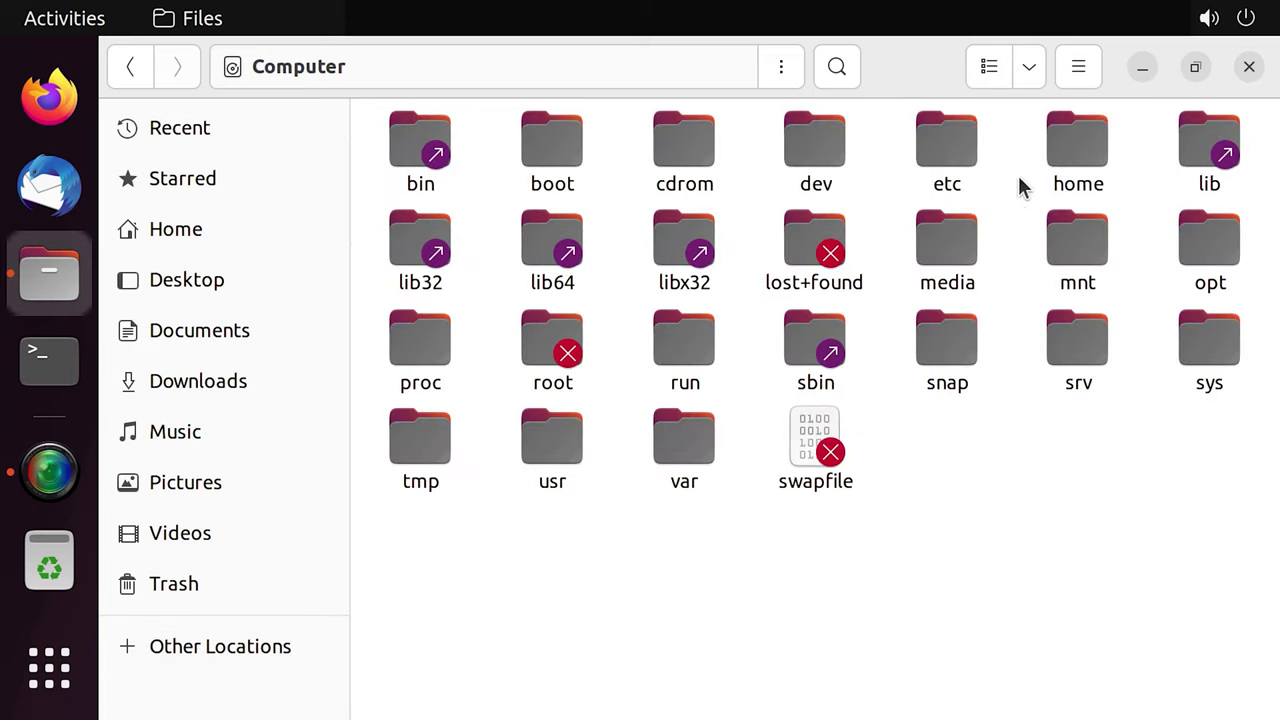
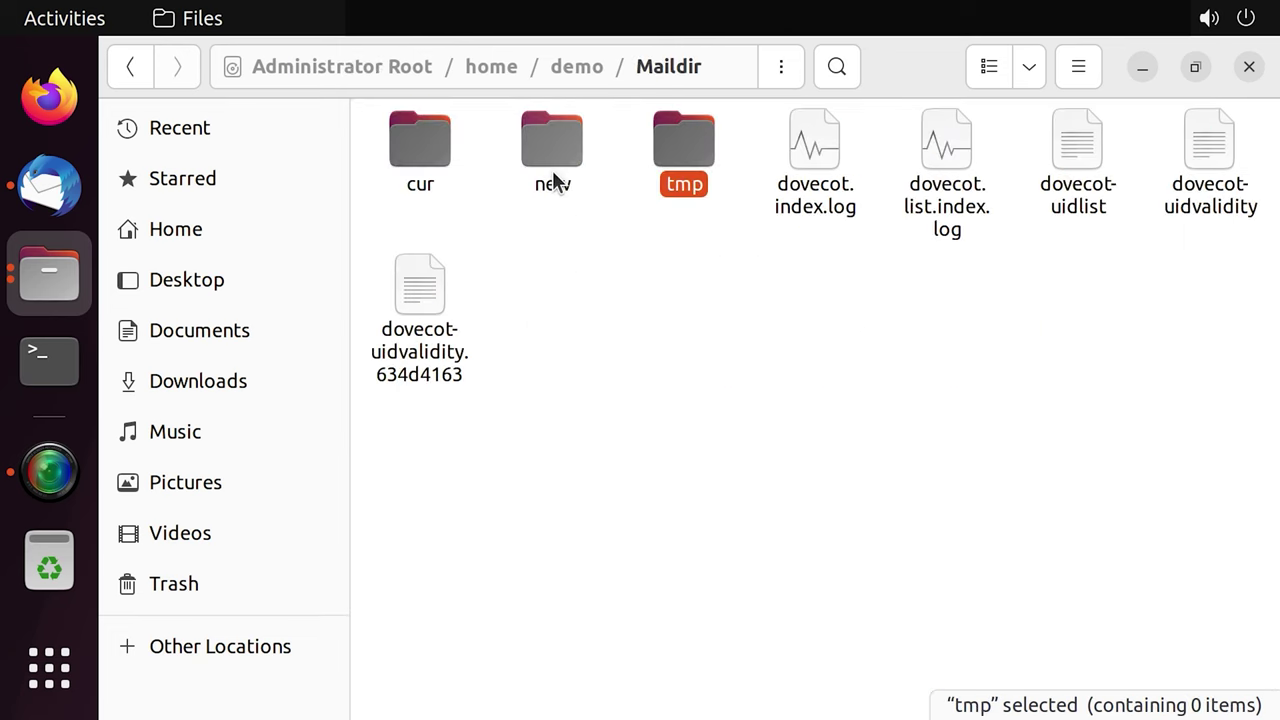
click(554, 181)
double_click(551, 190)
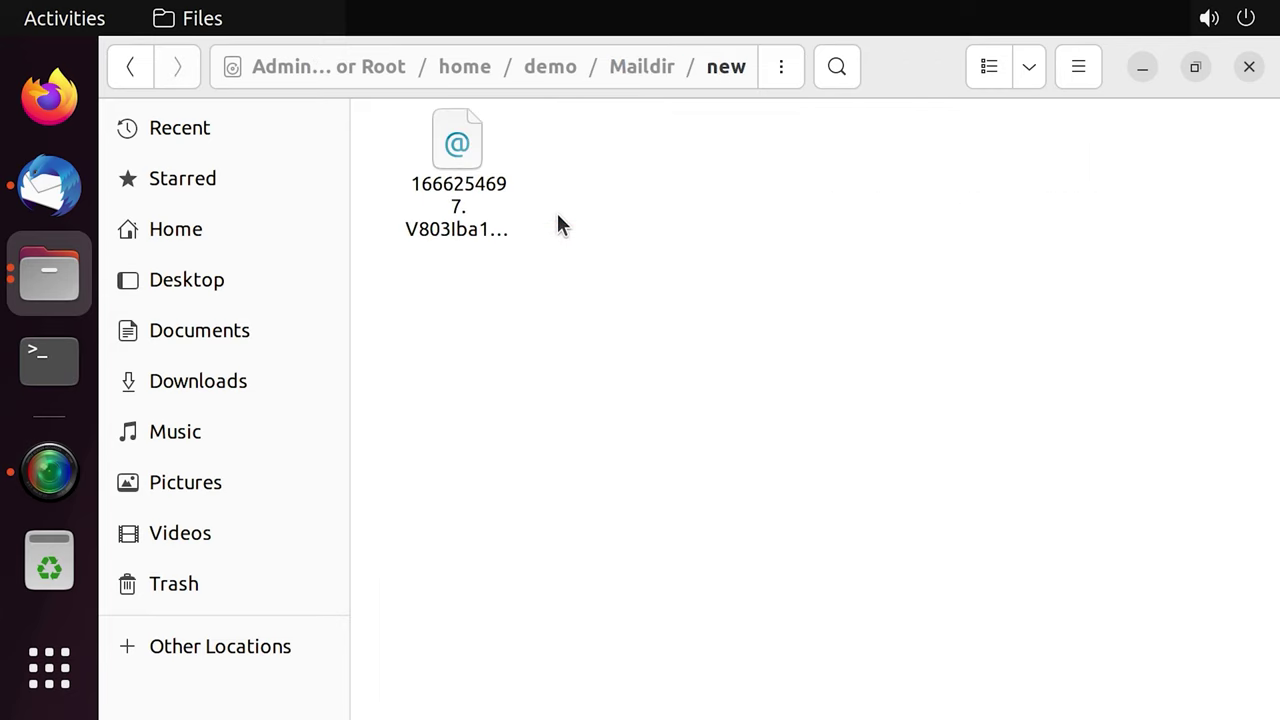
click(481, 213)
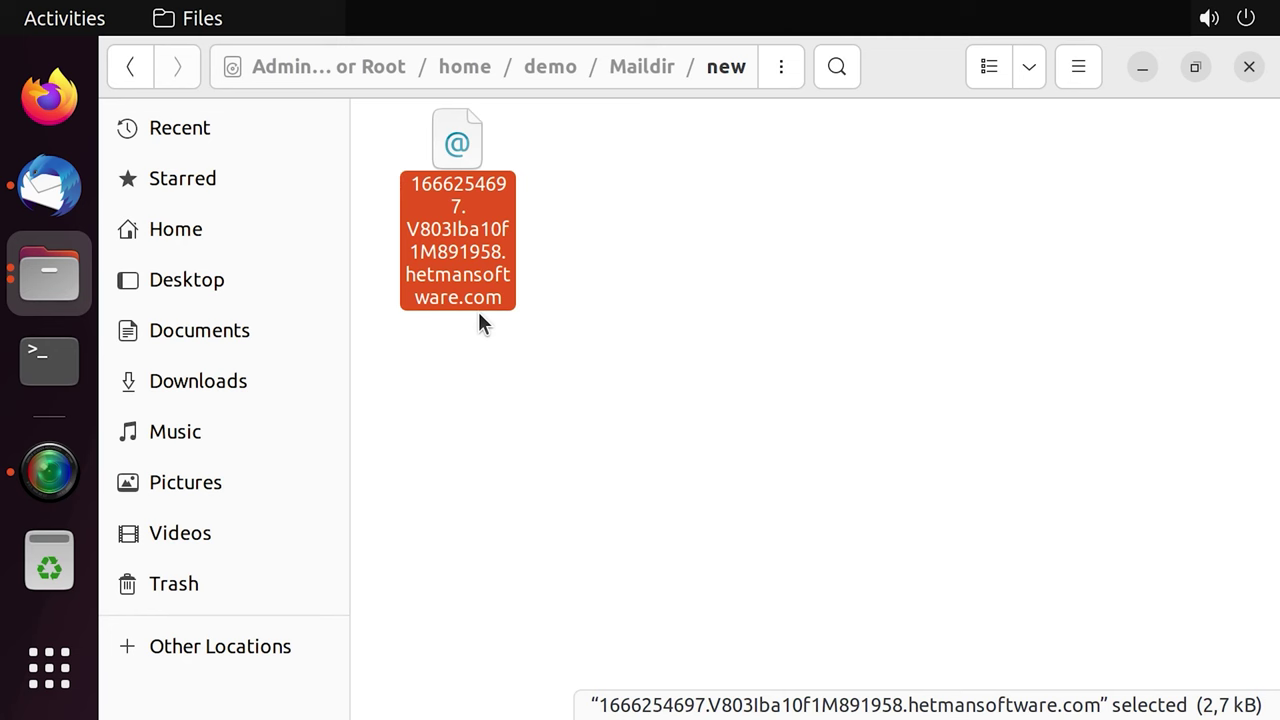
click(128, 68)
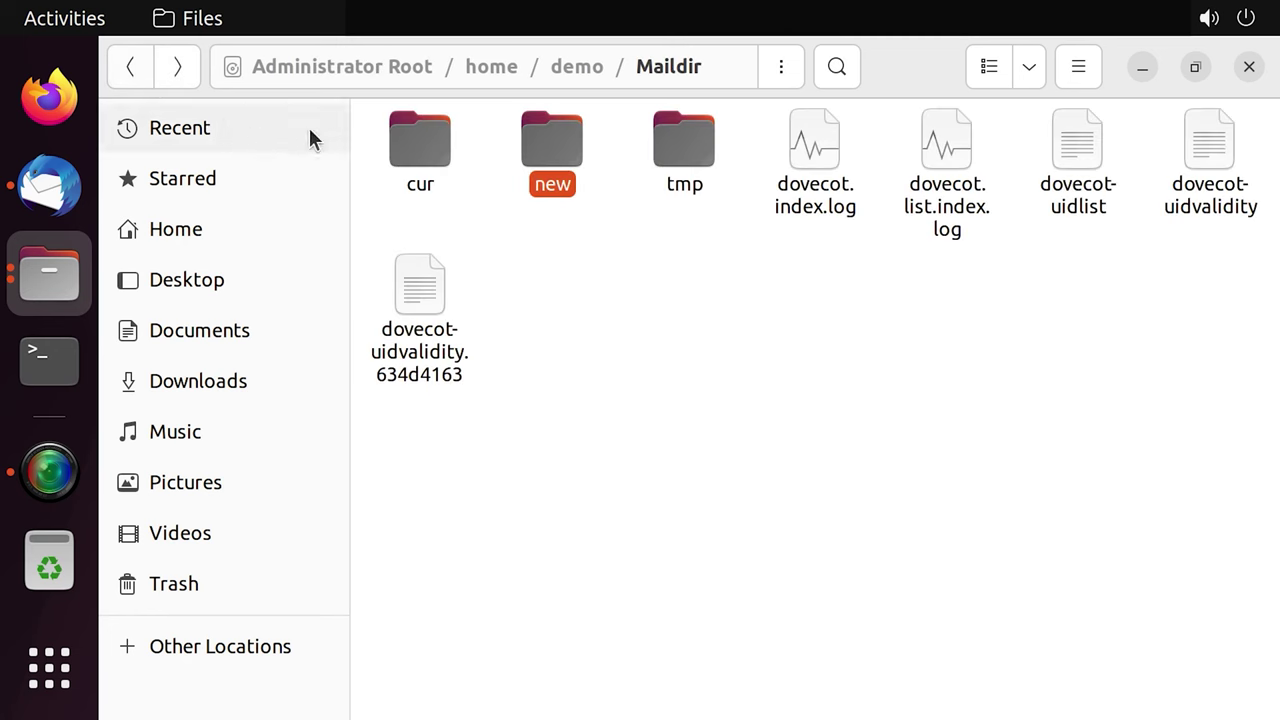
double_click(431, 150)
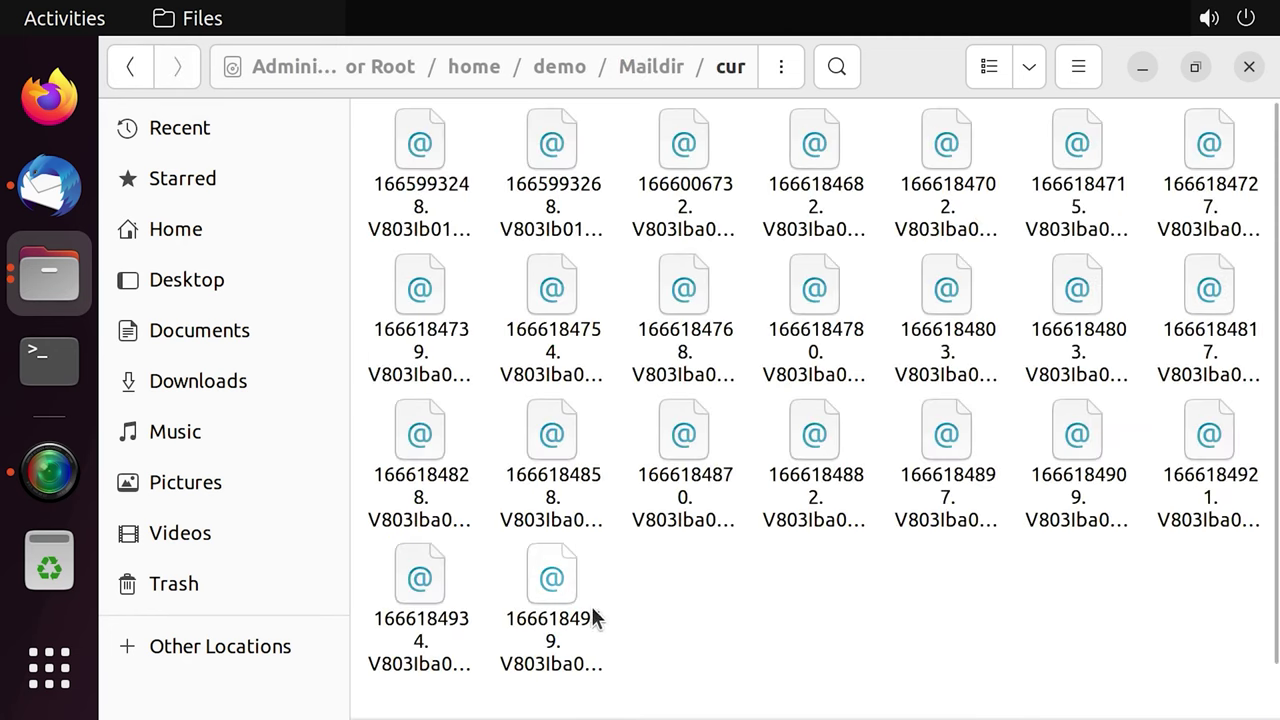
click(594, 617)
click(420, 590)
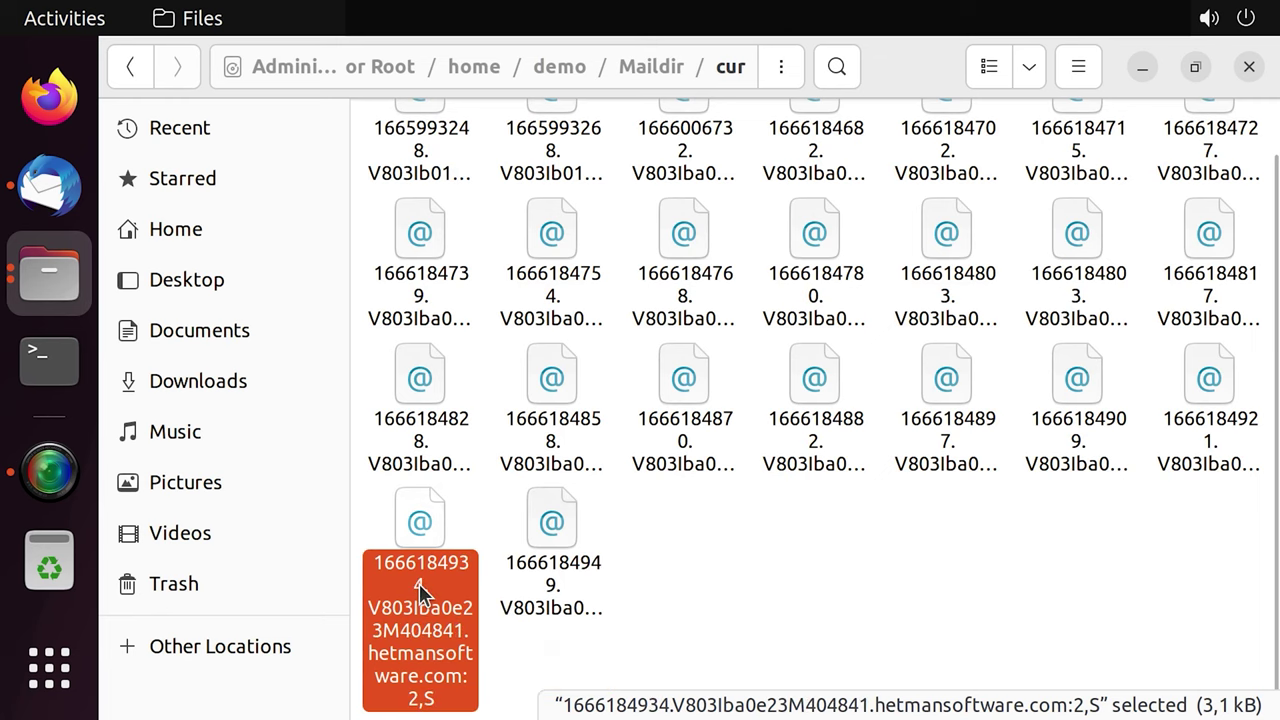
click(427, 452)
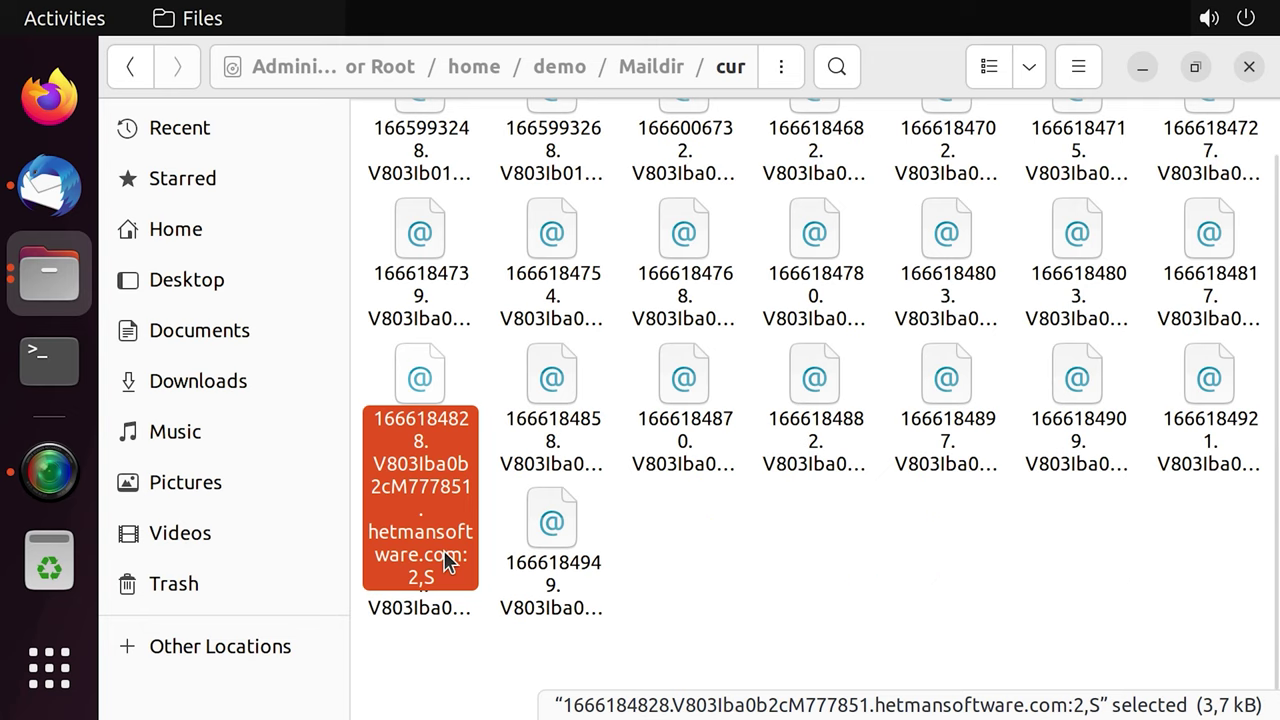
click(131, 67)
click(555, 186)
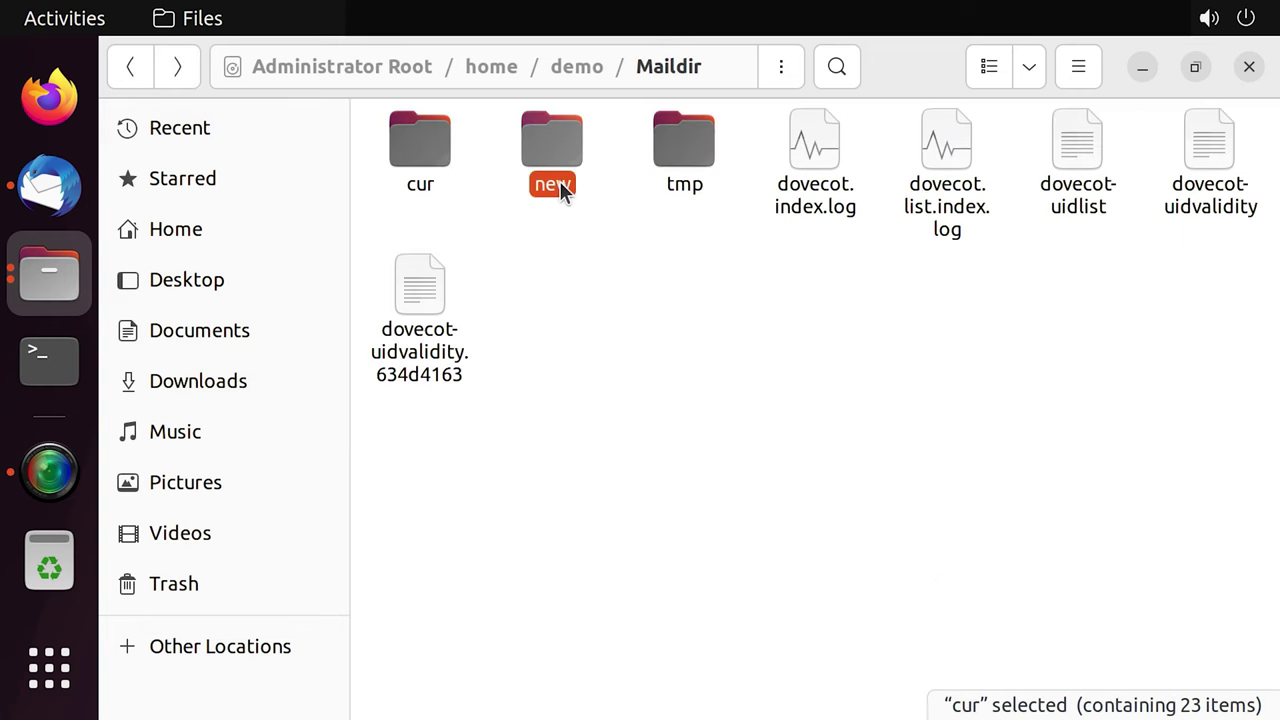
Copy the cur folder from home/demo/Maildir into the backup folder on the CCCOMA_X64FRE_EN-GB_DV9 USB drive.
click(420, 190)
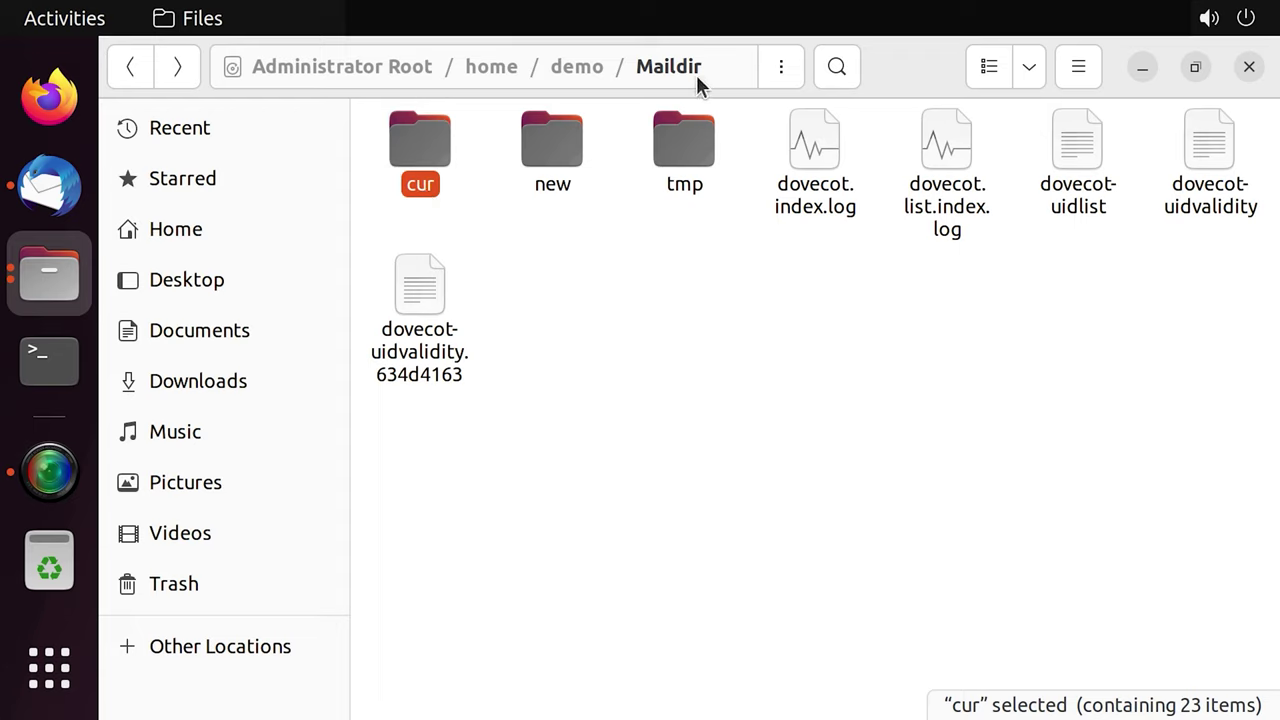
right_click(433, 150)
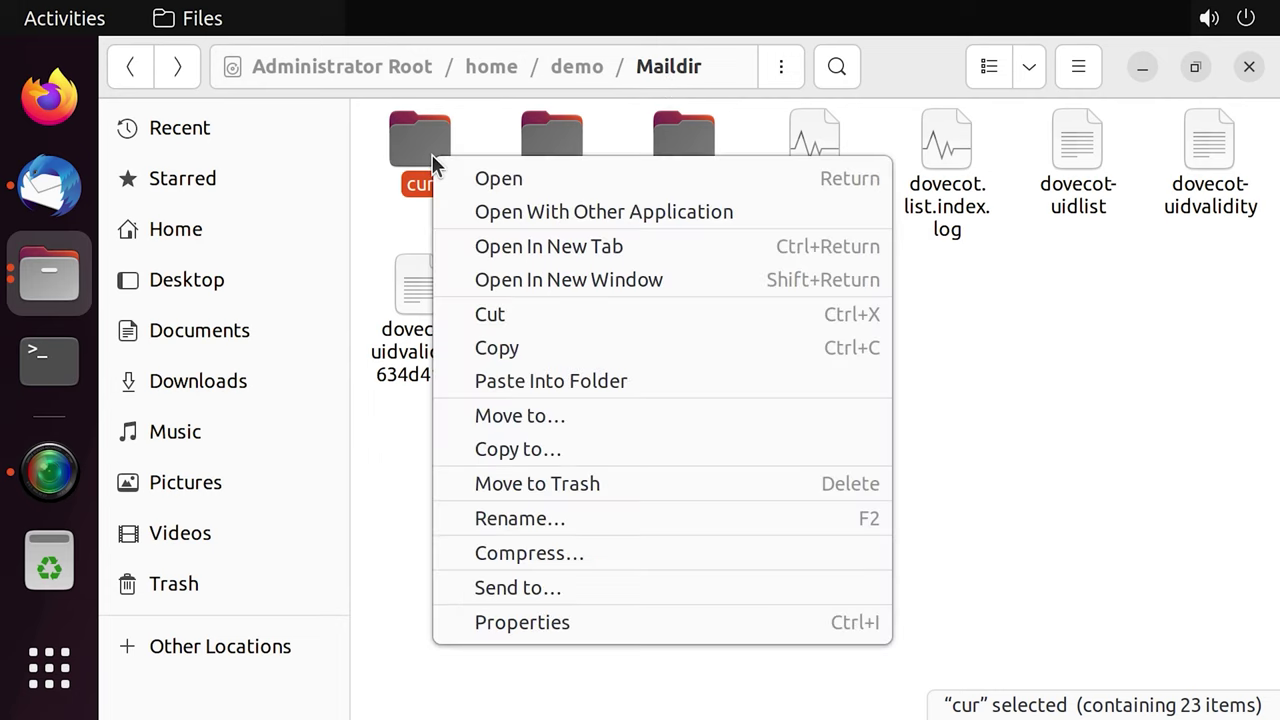
click(520, 350)
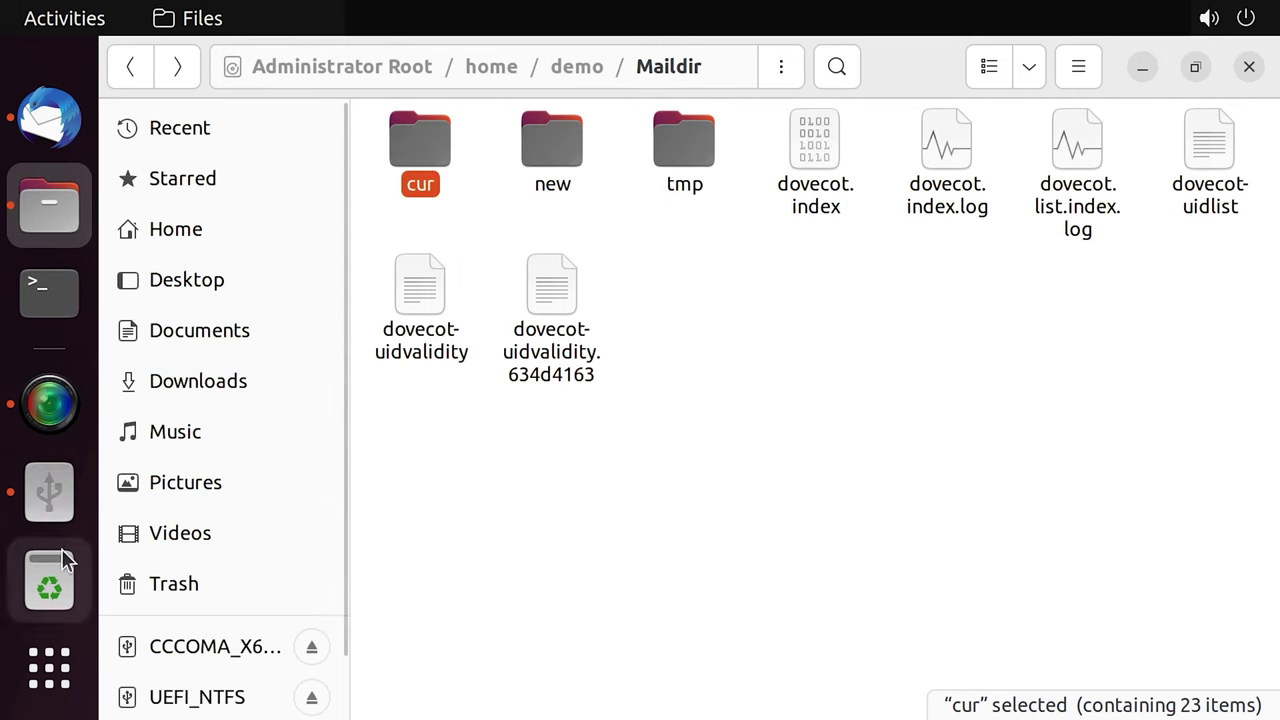
click(49, 491)
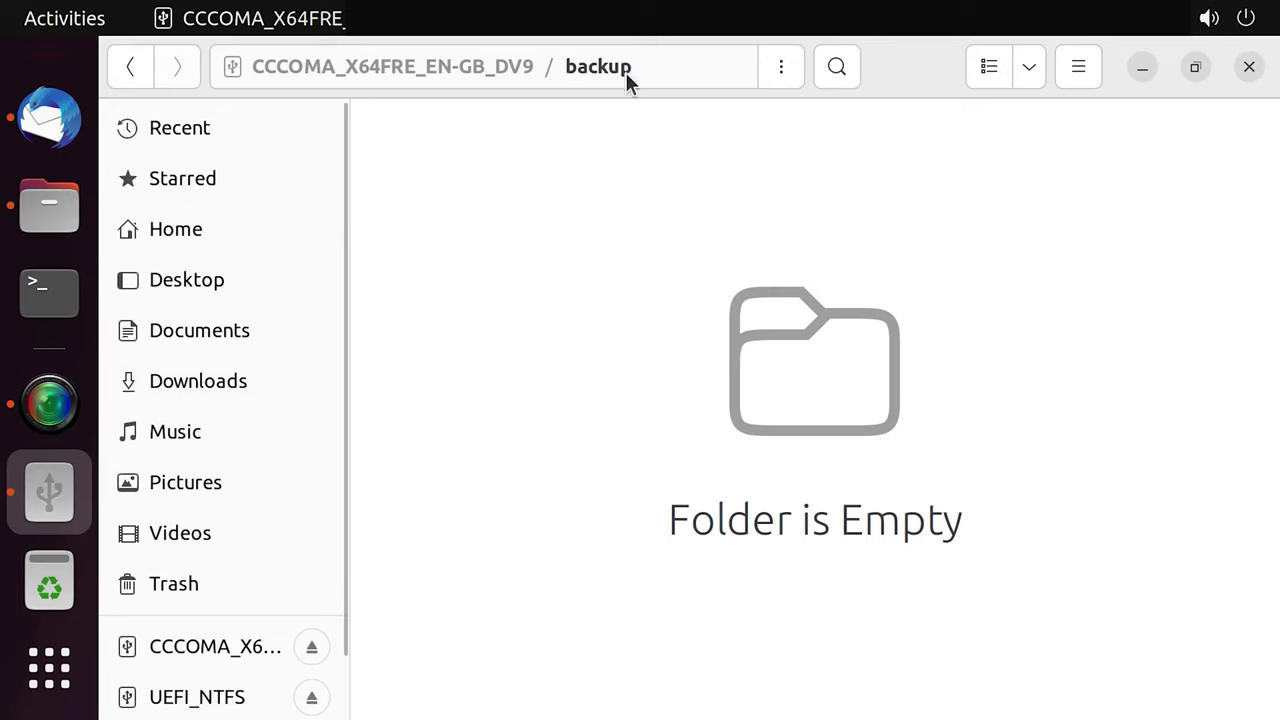
right_click(559, 177)
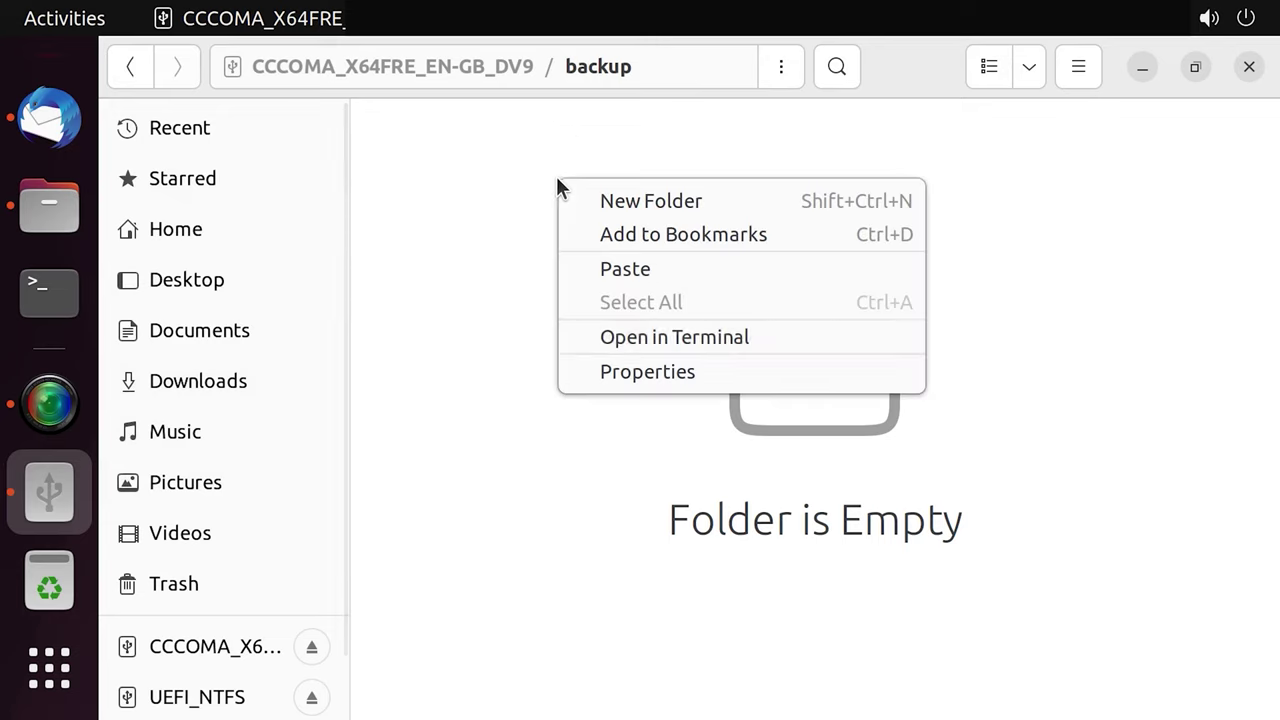
click(629, 268)
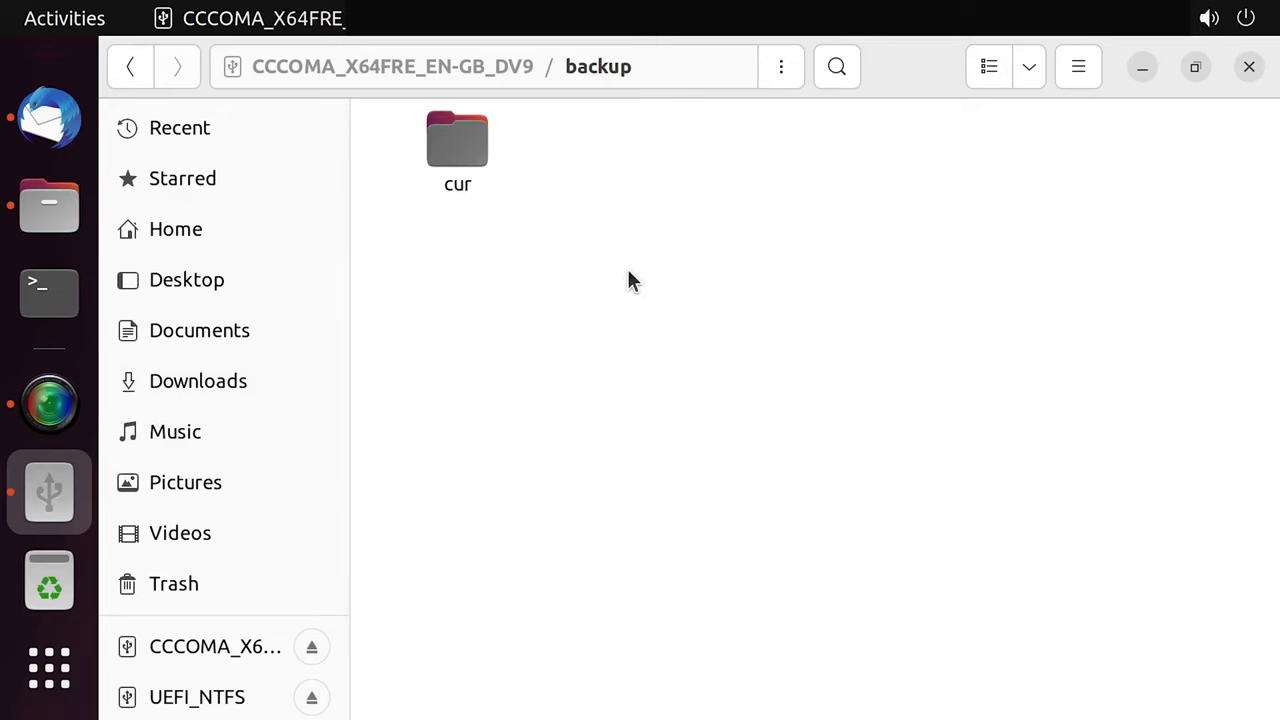
Permanently delete all message files inside the home/demo/Maildir/cur folder.
click(49, 205)
double_click(432, 165)
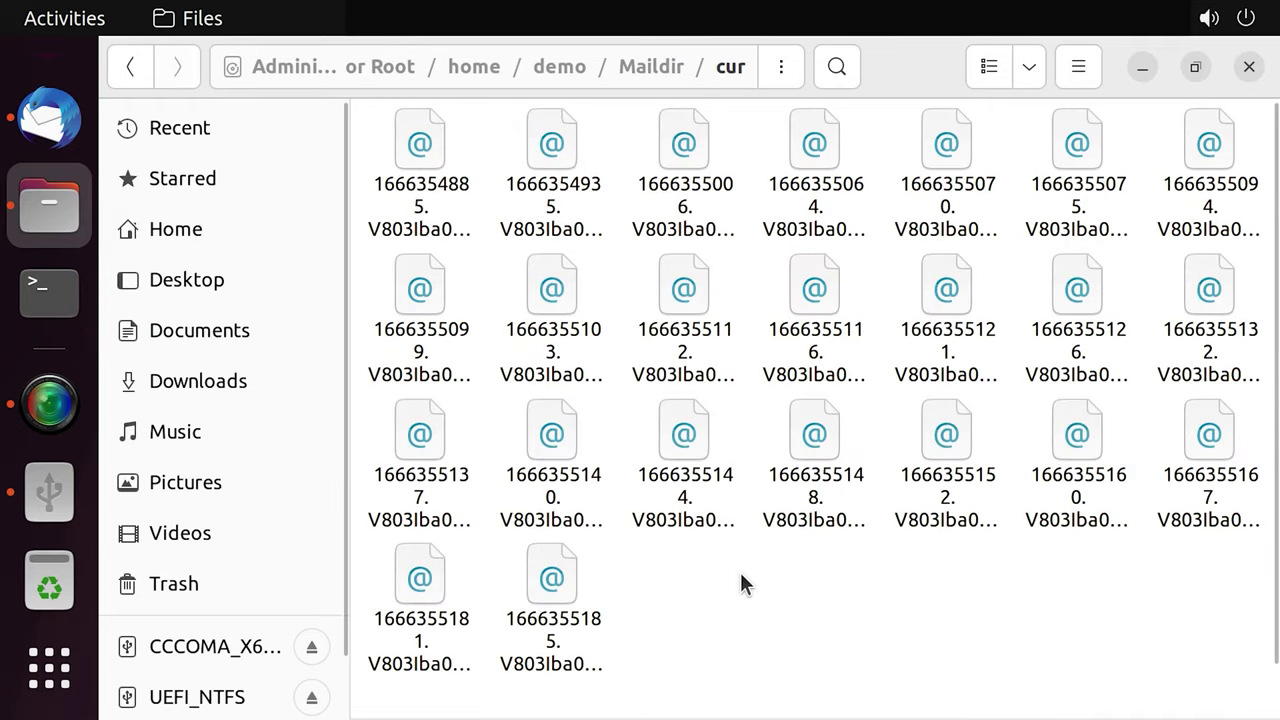
key(ctrl+a)
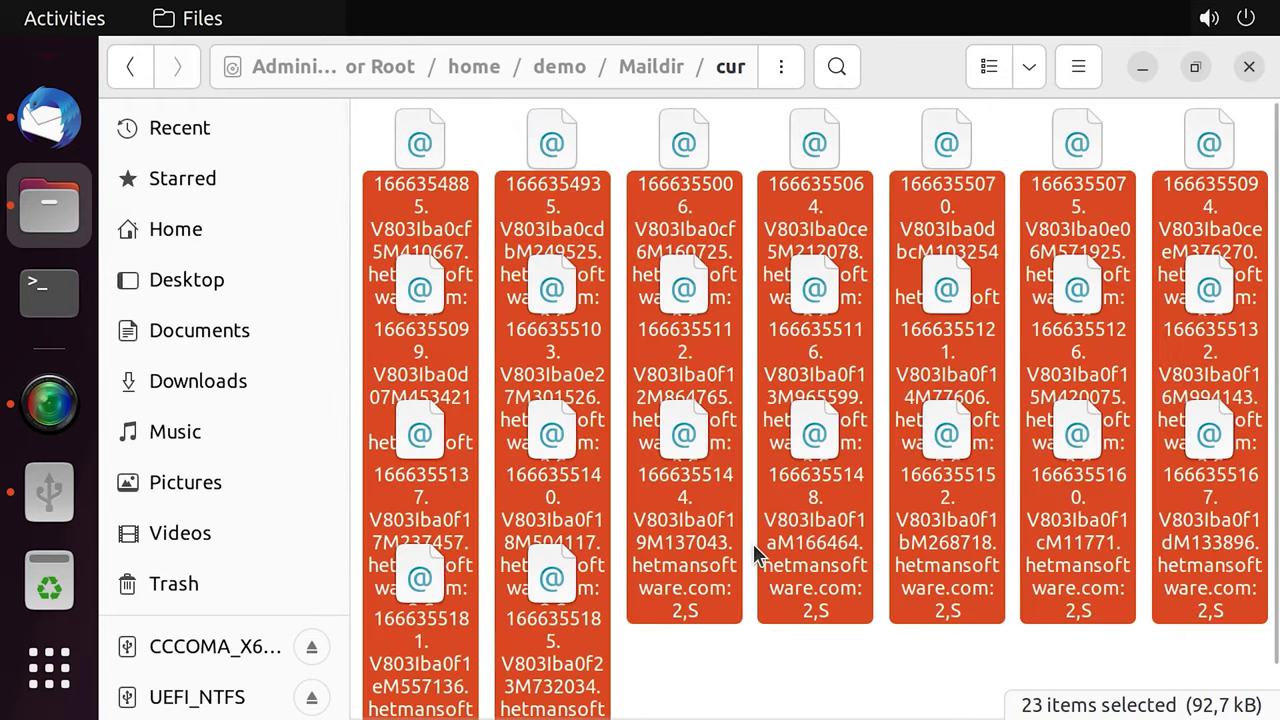
key(shift+Delete)
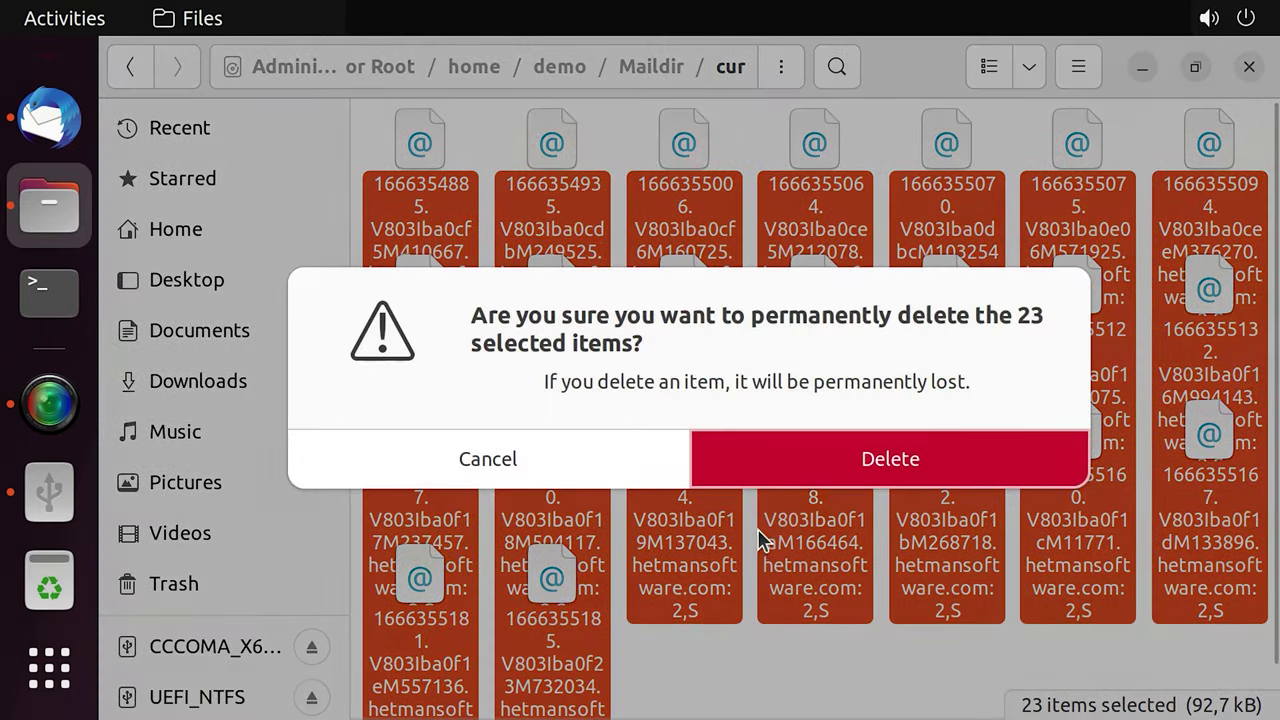
click(908, 466)
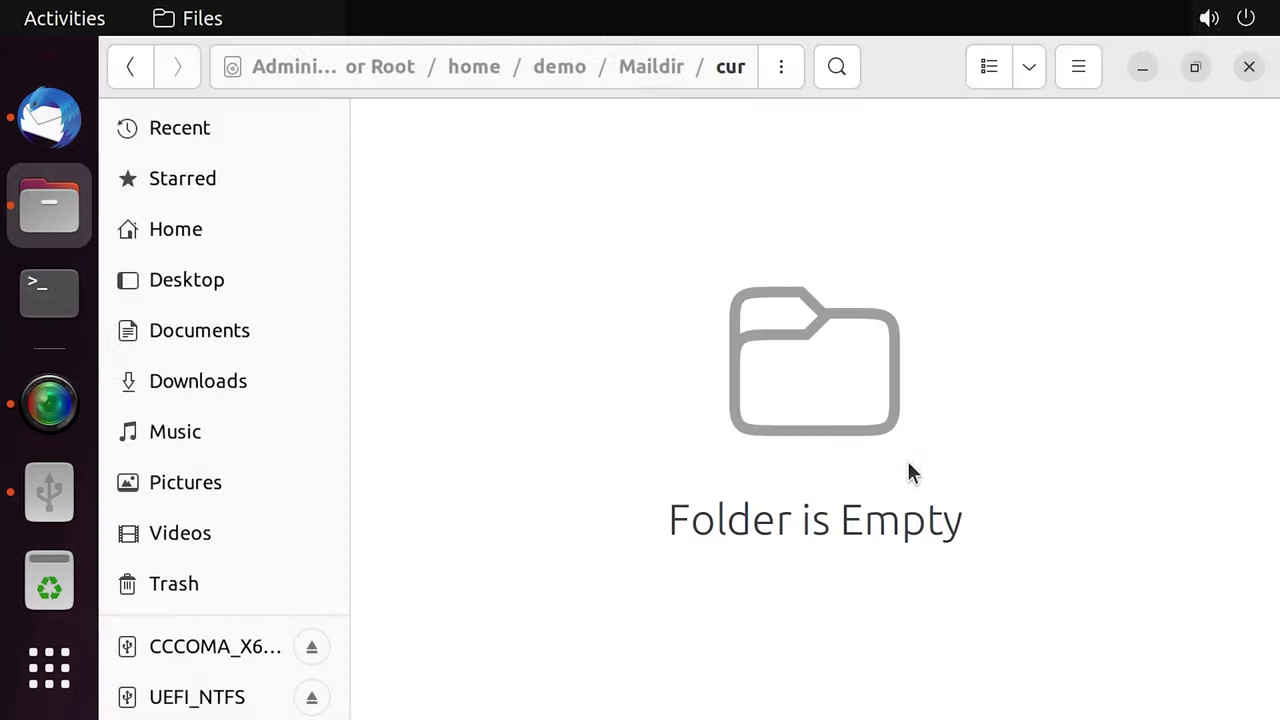
Switch to Thunderbird and delete all messages in the demo account's Inbox, starting from Re: 20.
click(55, 125)
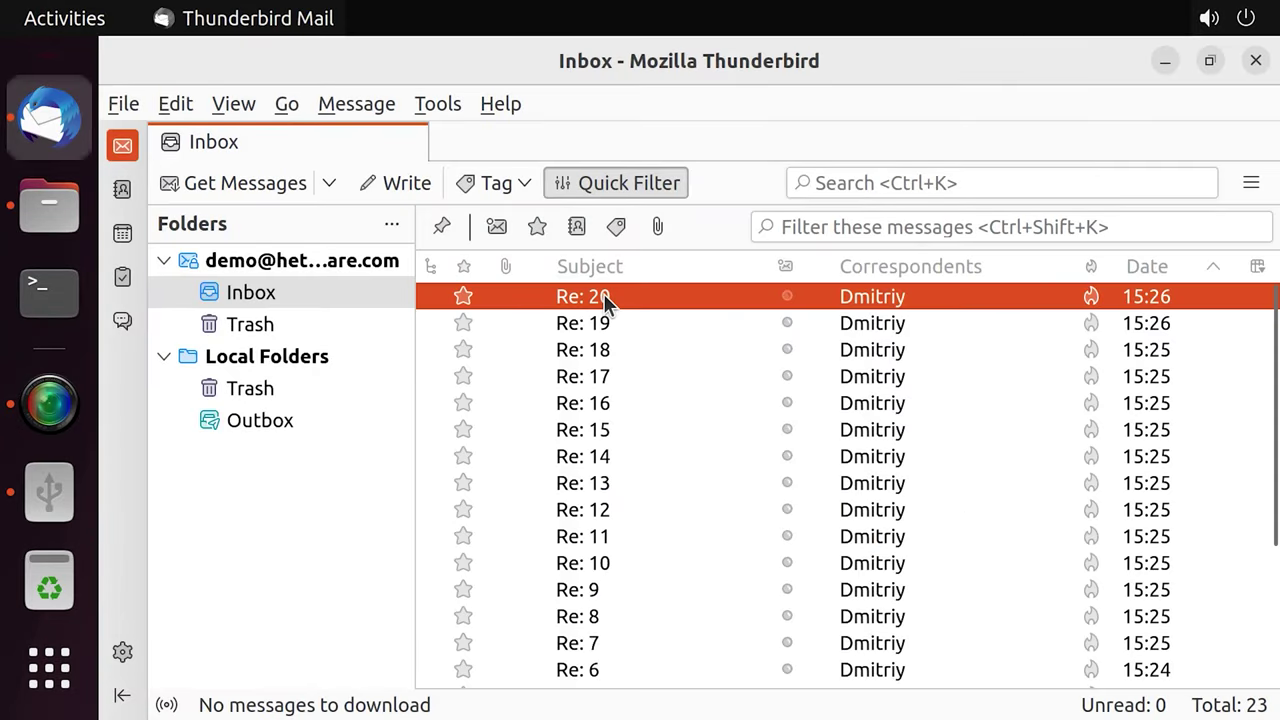
key(Delete)
key(Delete)
key(Delete)
key(Delete)
key(Delete)
key(Delete)
key(Delete)
key(Delete)
key(Delete)
key(Delete)
key(Delete)
key(Delete)
key(Delete)
key(Delete)
key(Delete)
key(Delete)
key(Delete)
key(Delete)
key(Delete)
key(Delete)
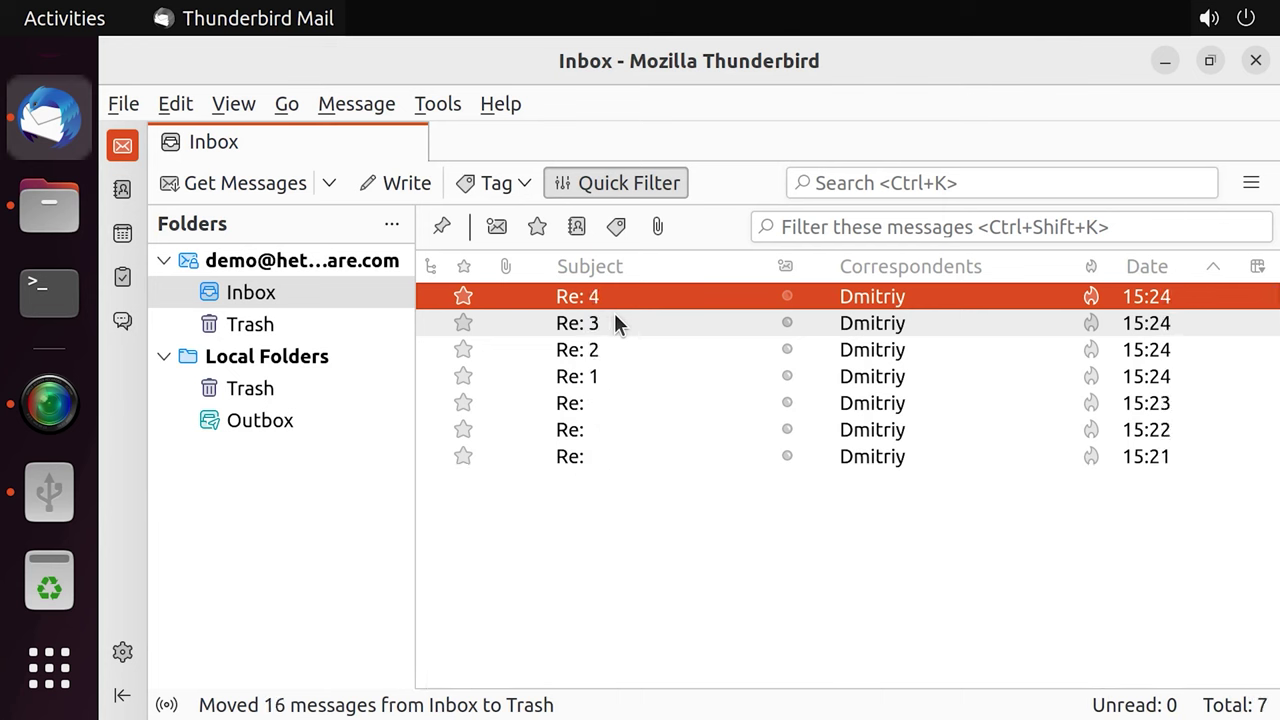
Empty the demo account's Trash folder and check its Inbox and Trash folders.
click(280, 324)
right_click(287, 323)
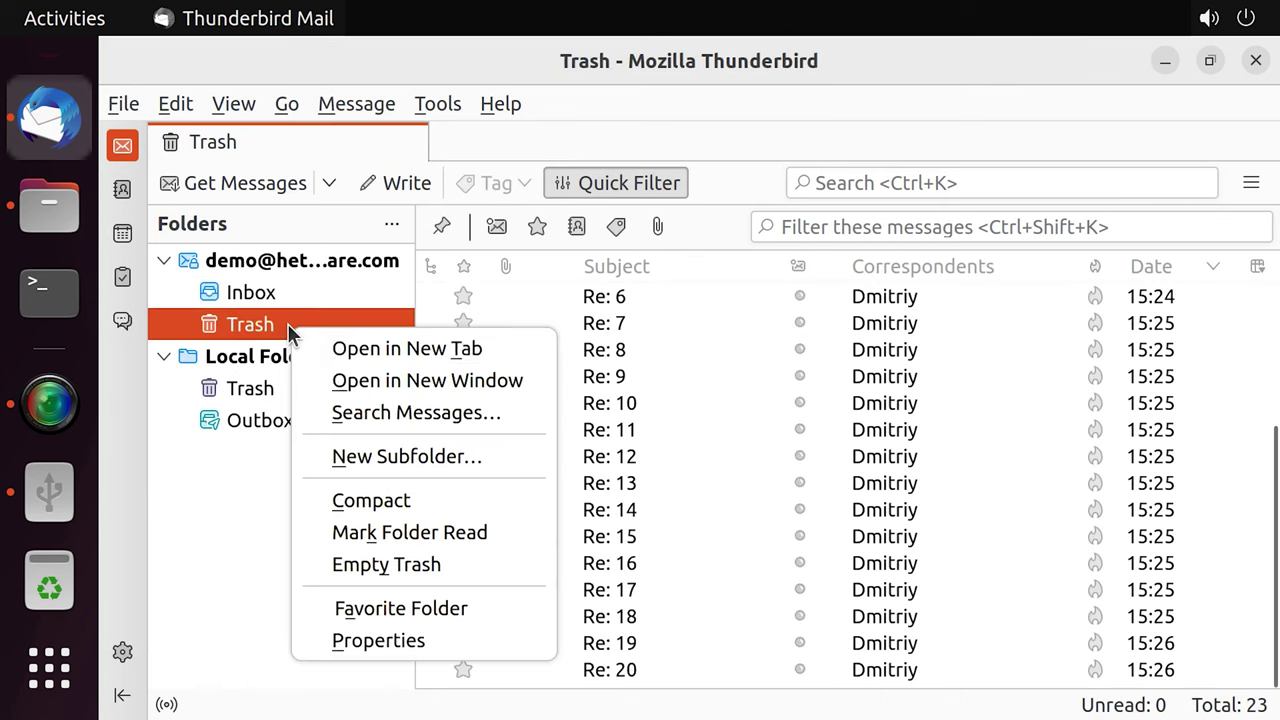
click(417, 564)
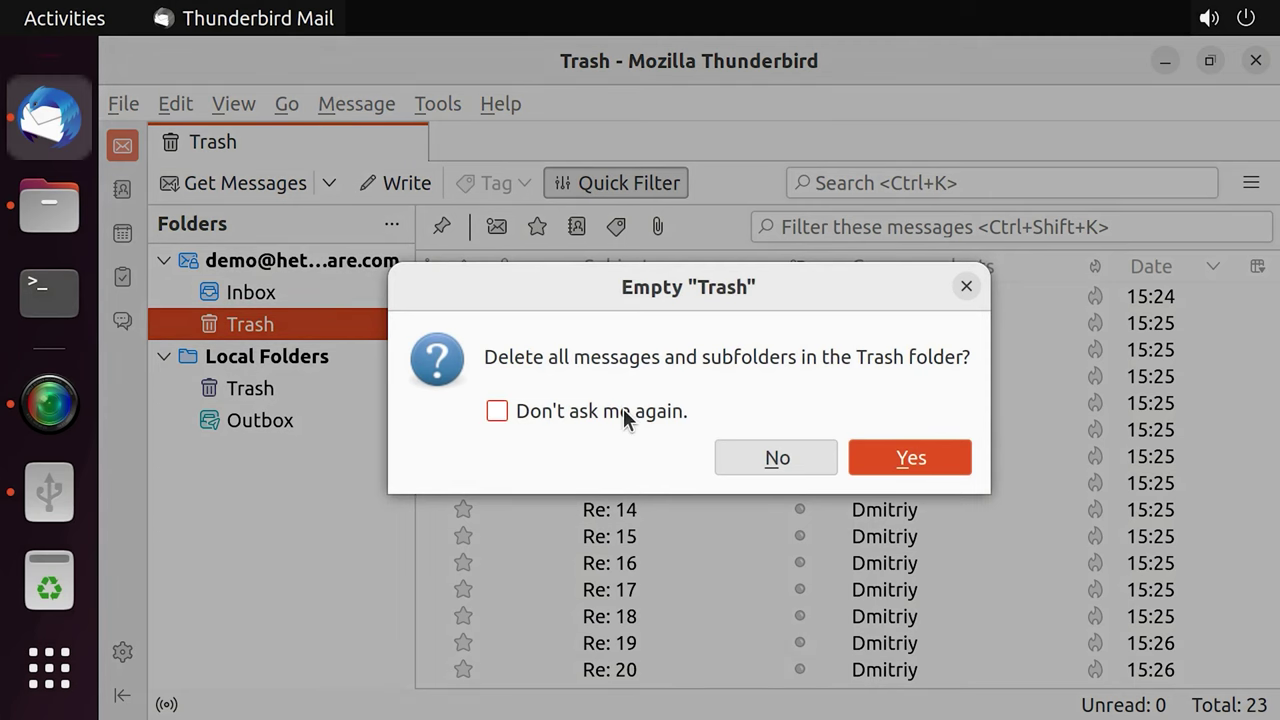
click(908, 457)
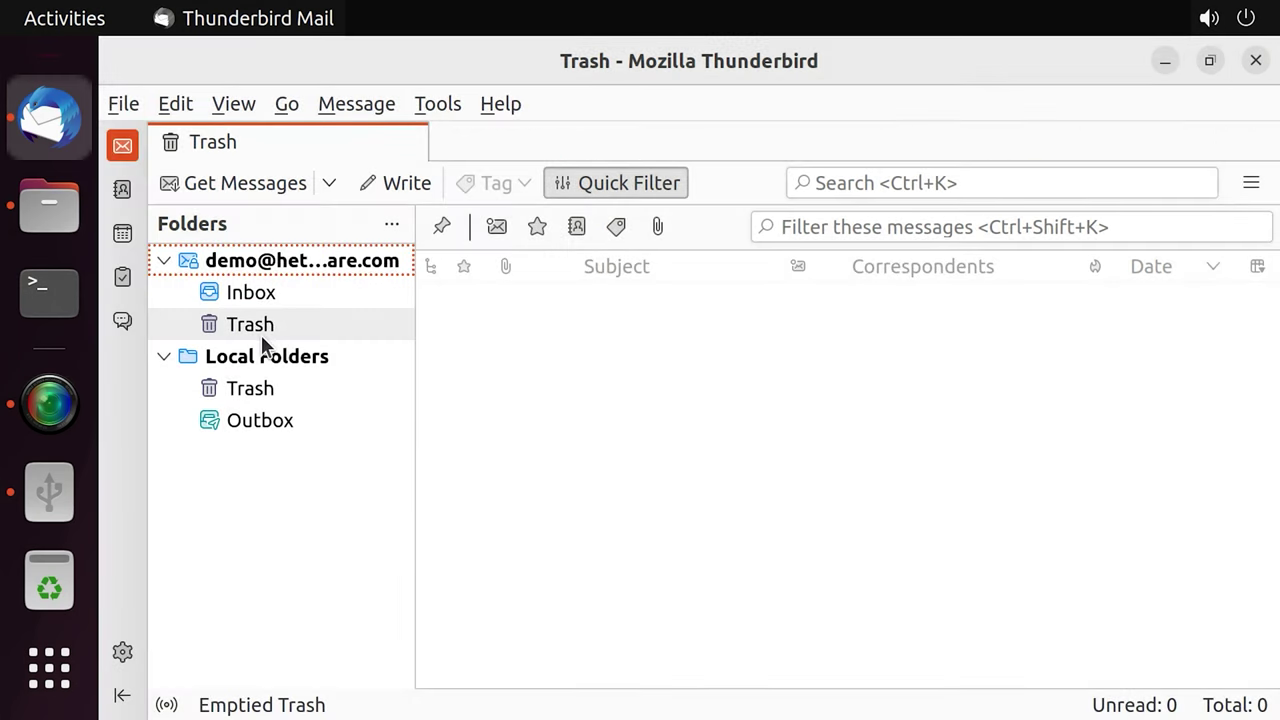
click(259, 299)
click(264, 325)
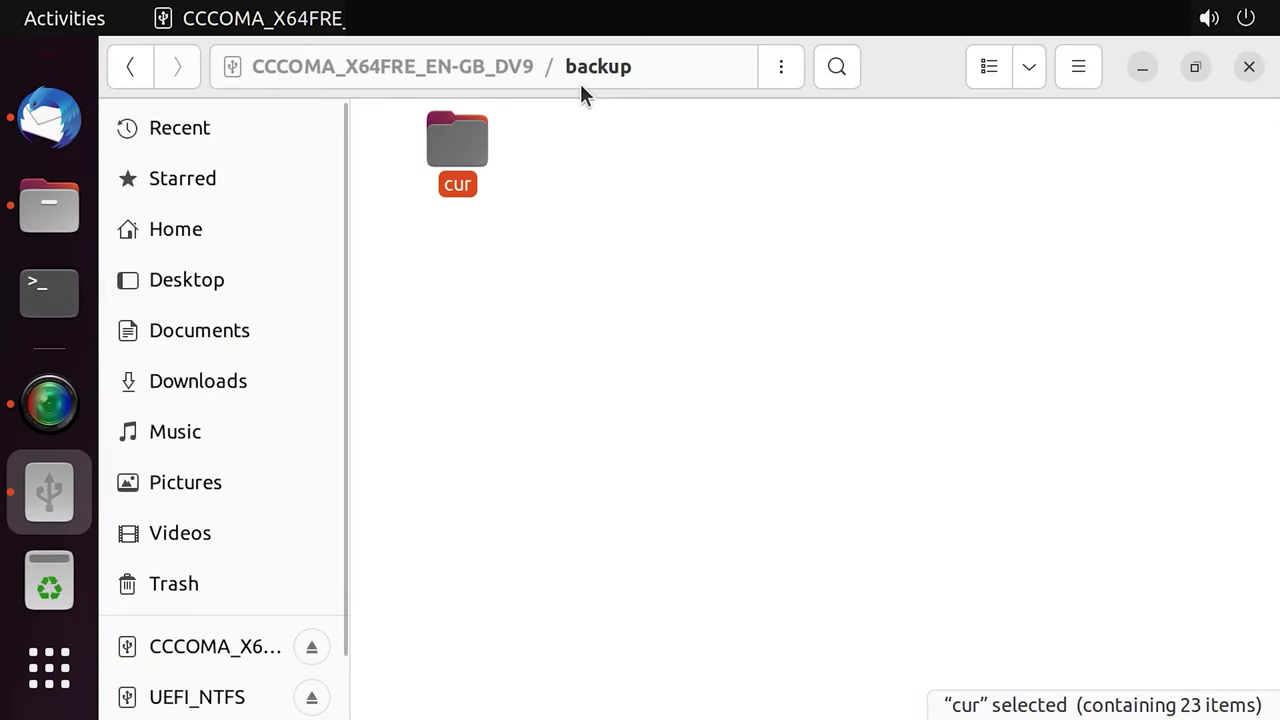
Copy all message files from backup/cur on the CCCOMA_X64FRE_EN-GB_DV9 drive into home/demo/Maildir/new in Files.
double_click(450, 165)
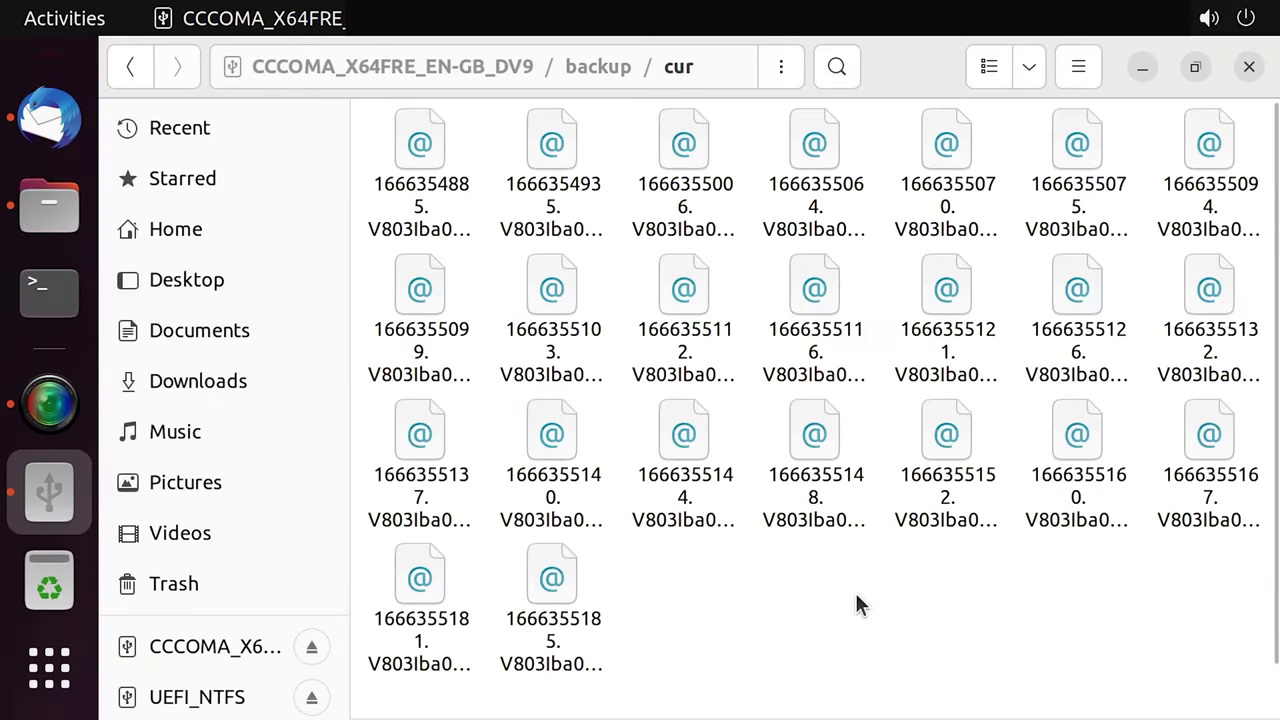
key(ctrl+a)
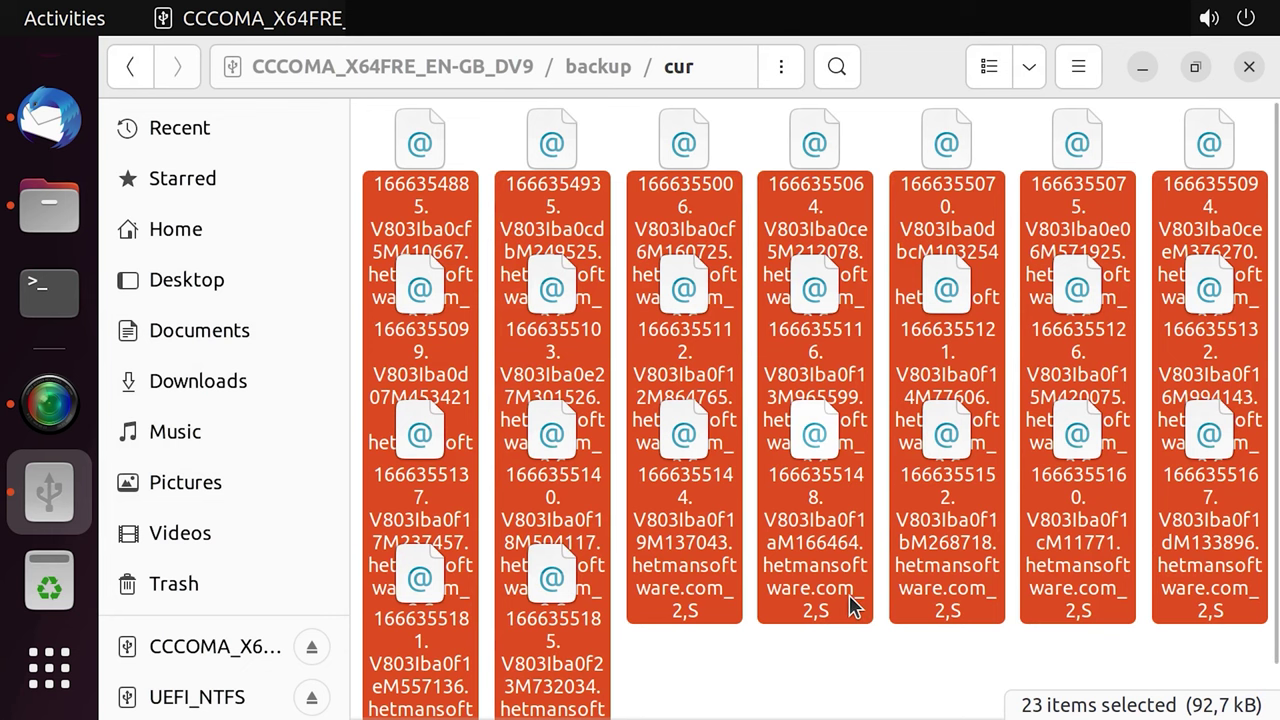
right_click(851, 605)
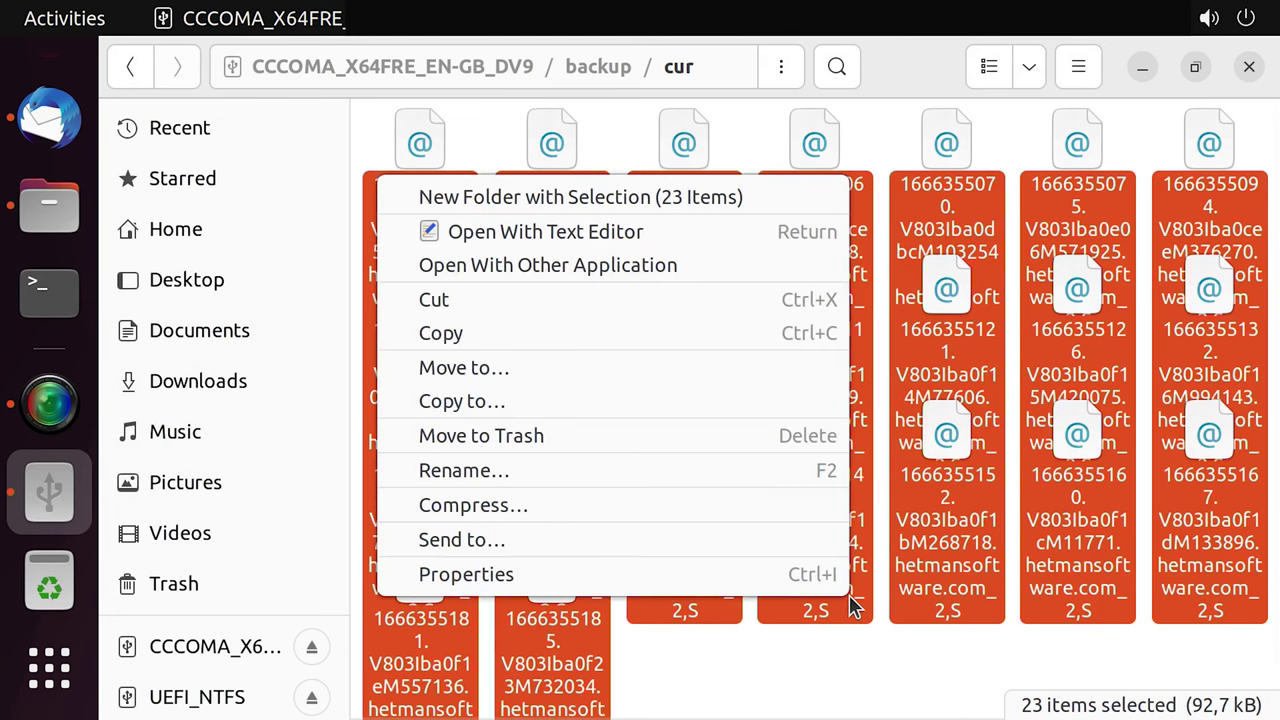
click(505, 340)
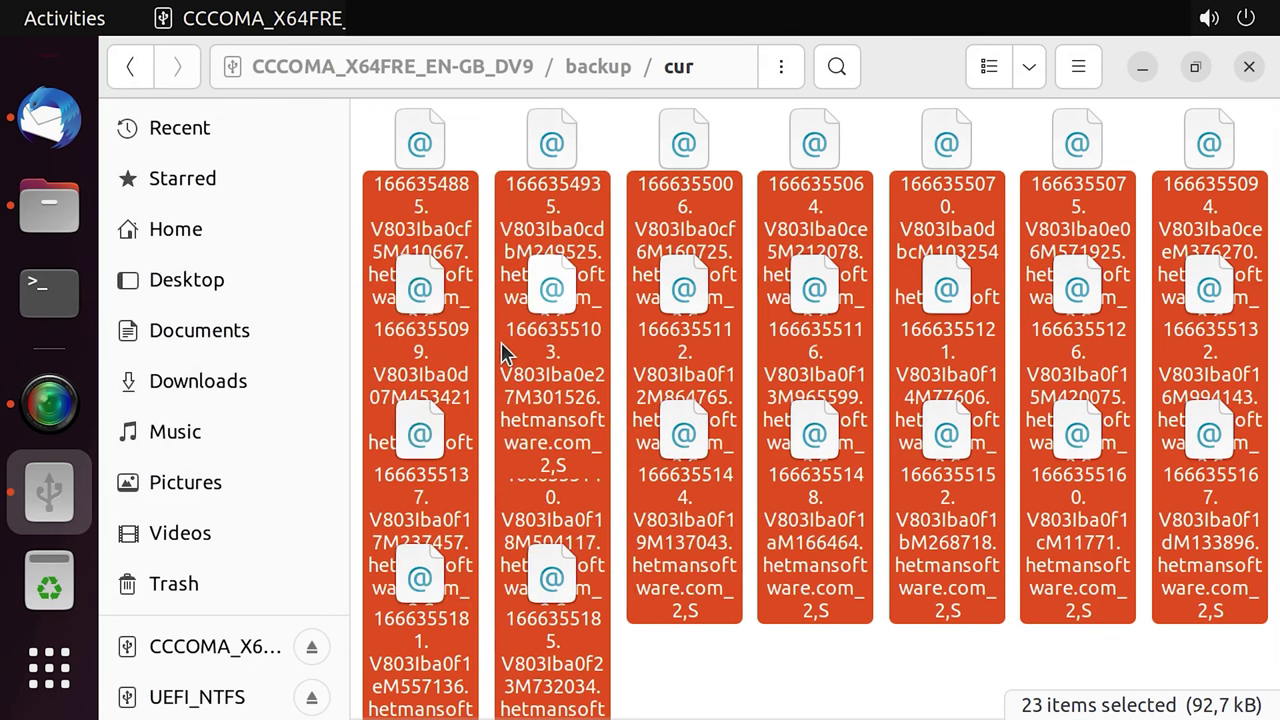
click(57, 220)
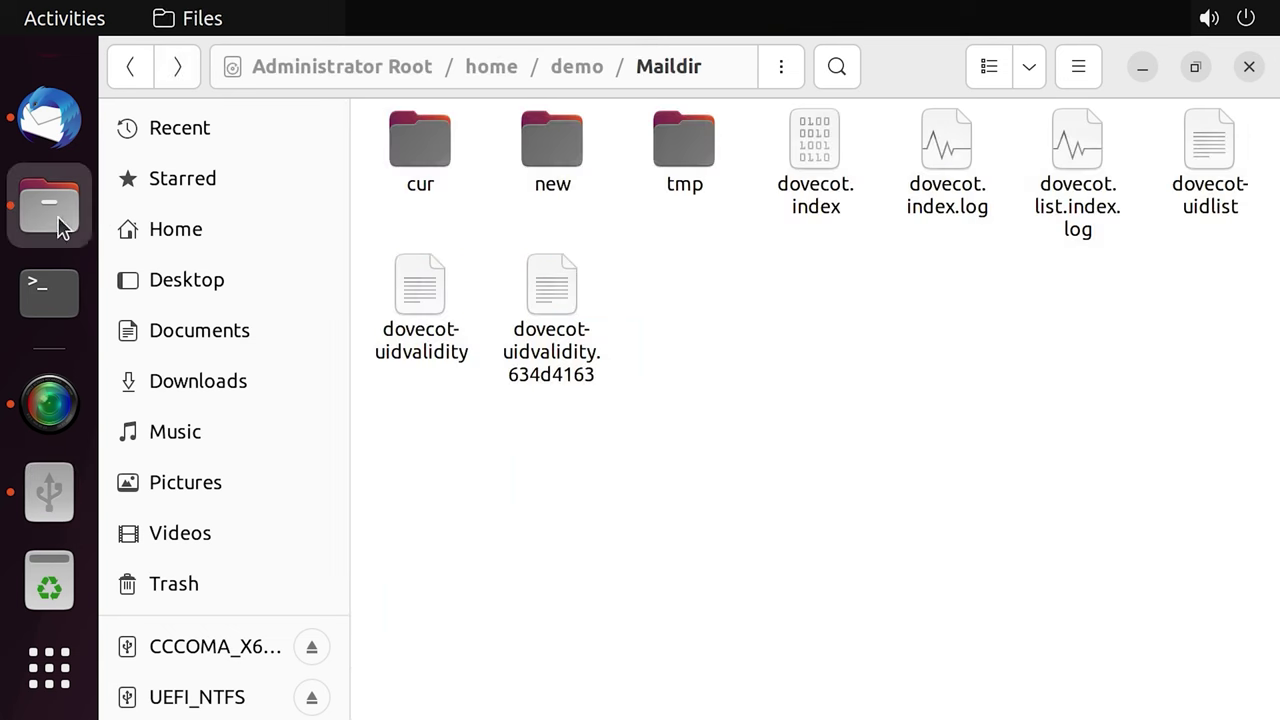
double_click(558, 152)
right_click(555, 300)
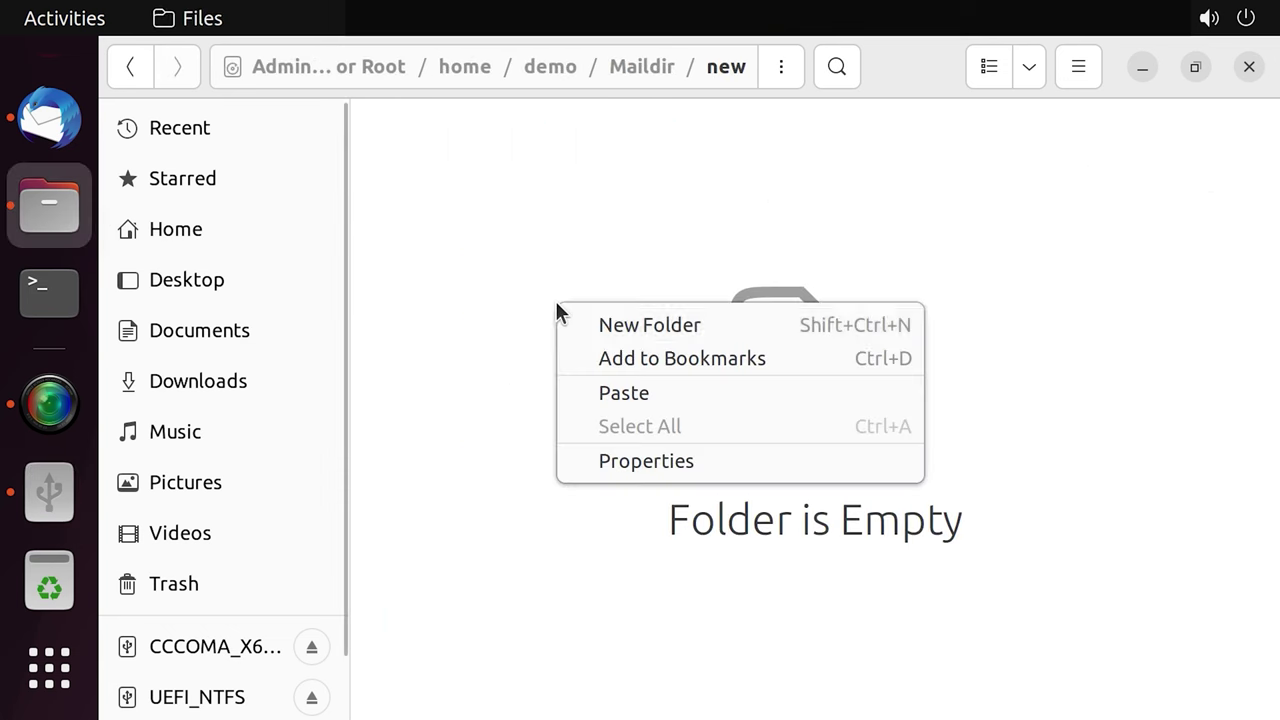
click(641, 393)
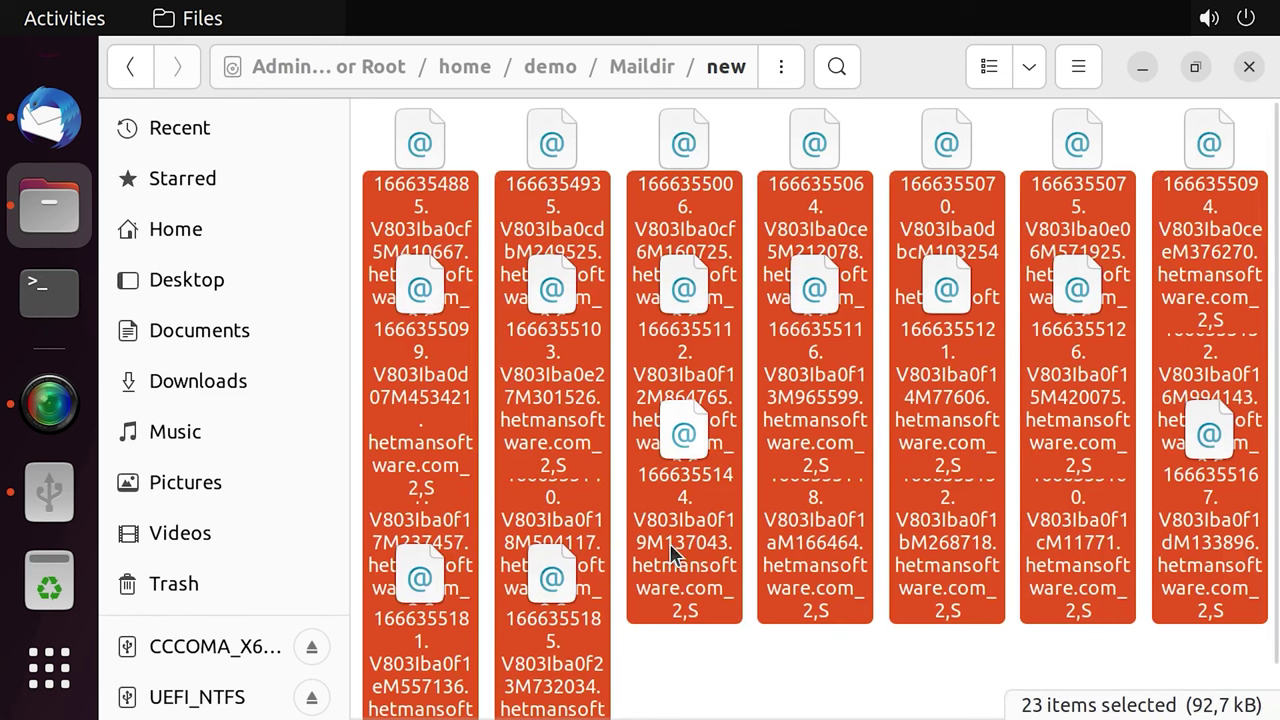
click(708, 691)
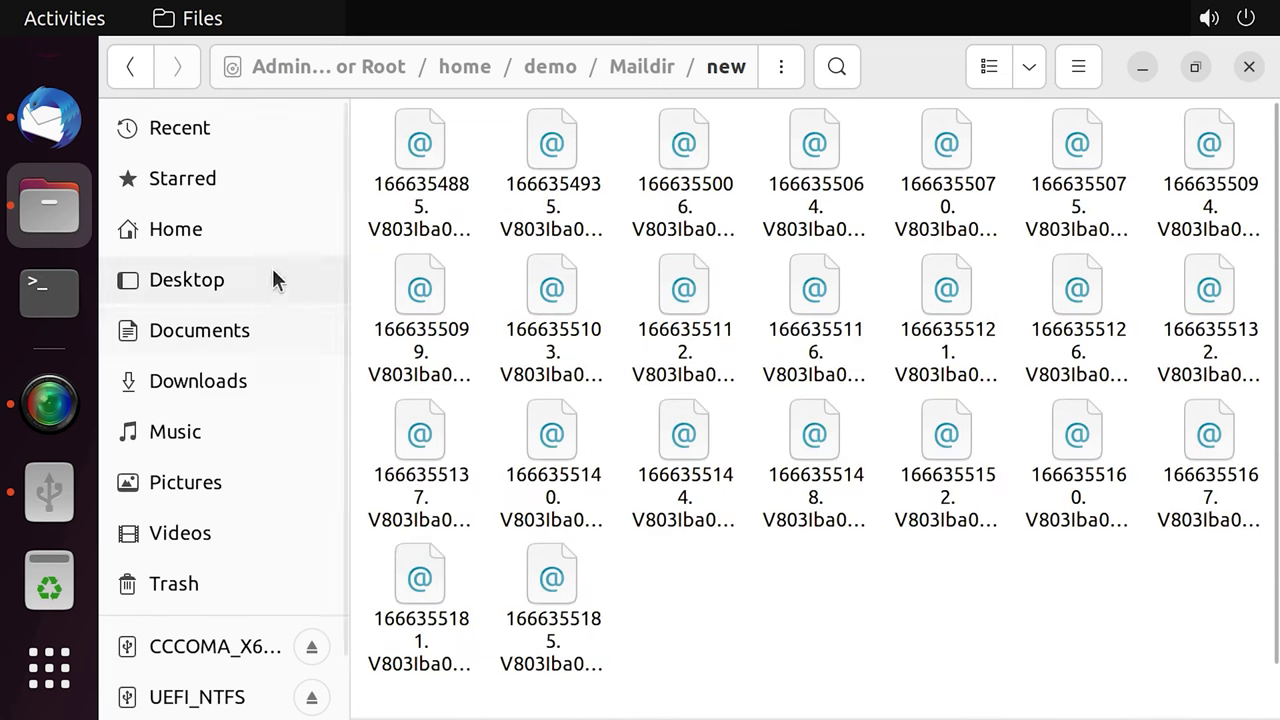
Check the demo account's Inbox in Thunderbird for the restored messages, then minimize the mail window.
click(14, 112)
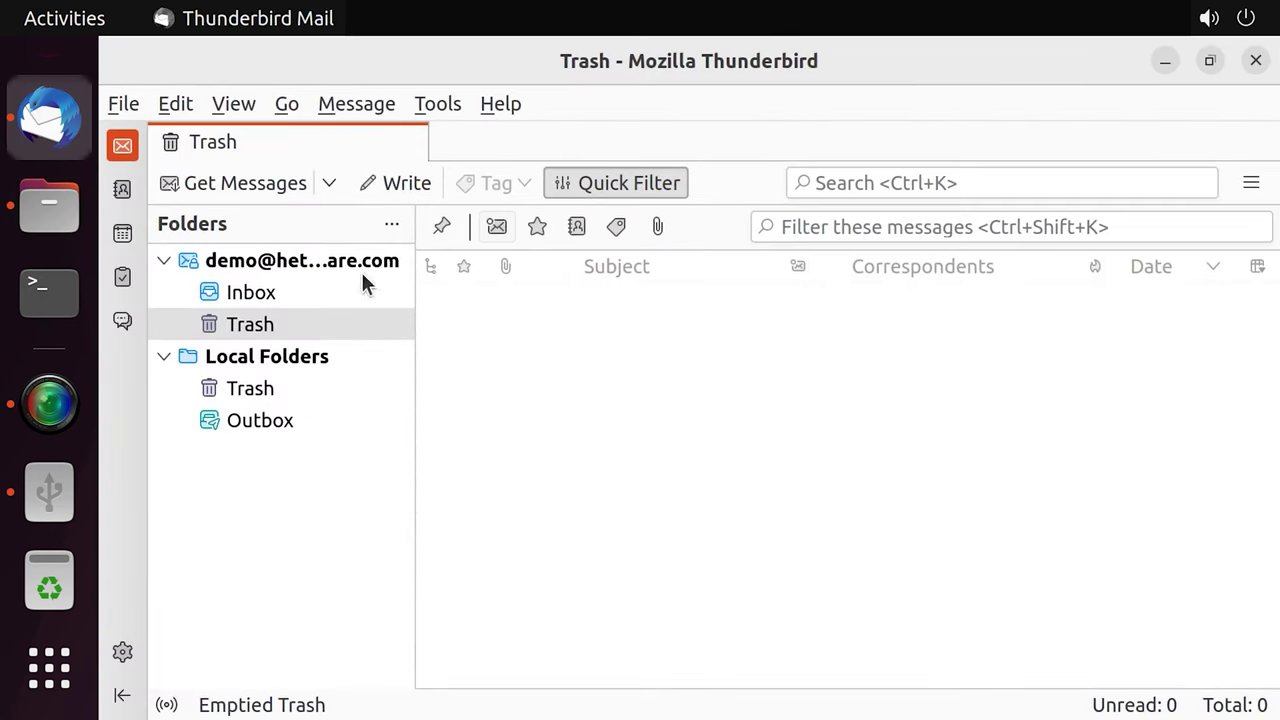
click(280, 292)
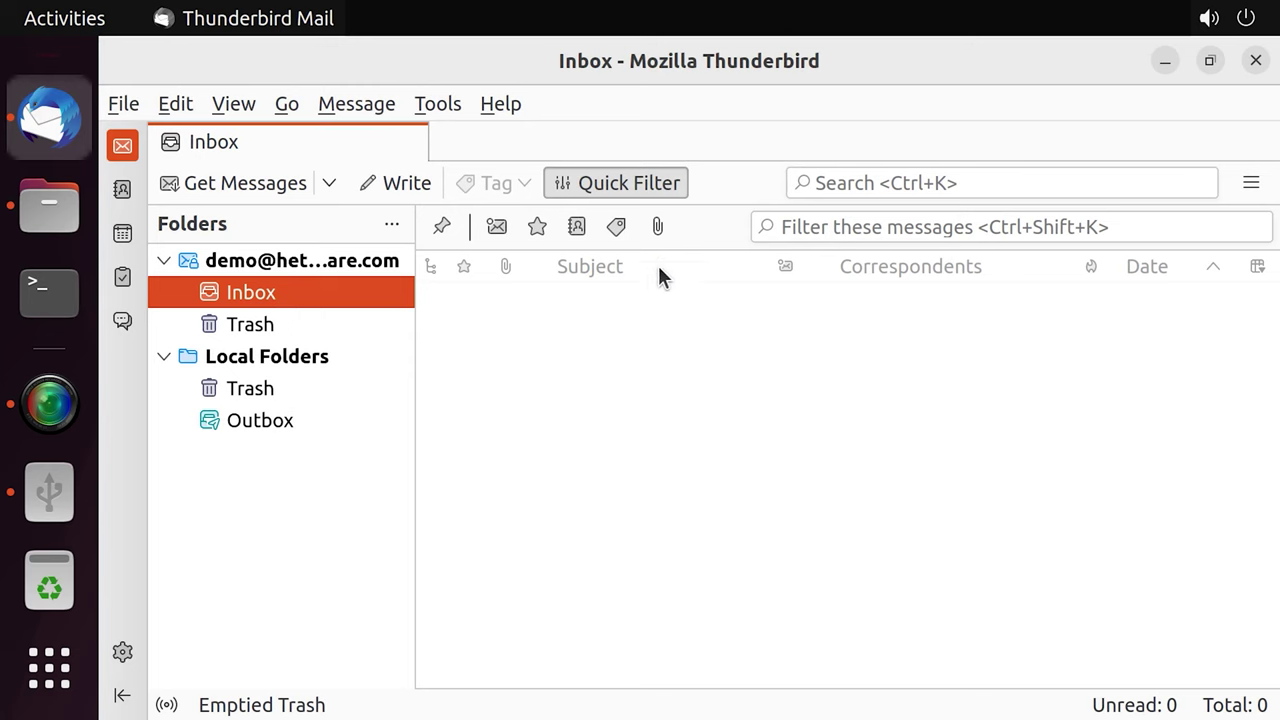
click(1160, 62)
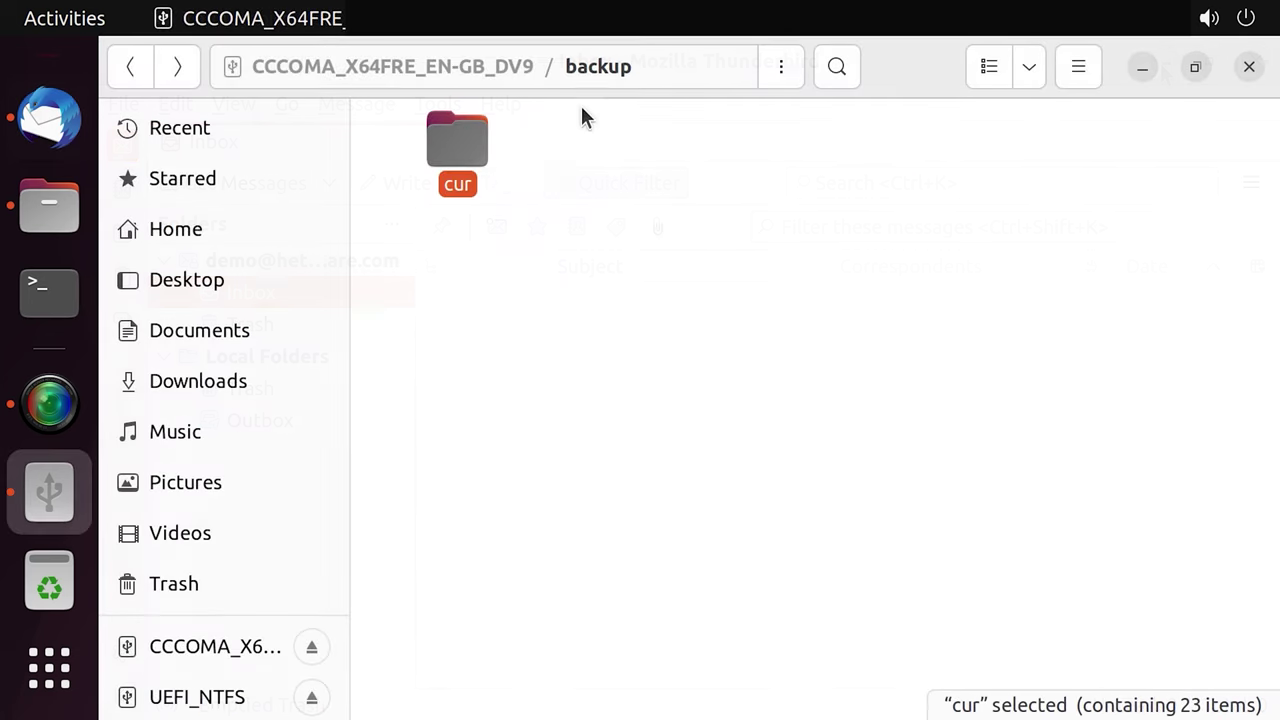
Batch-rename all message files in the USB drive's backup/cur folder, replacing the text "_2,S" with nothing.
double_click(454, 156)
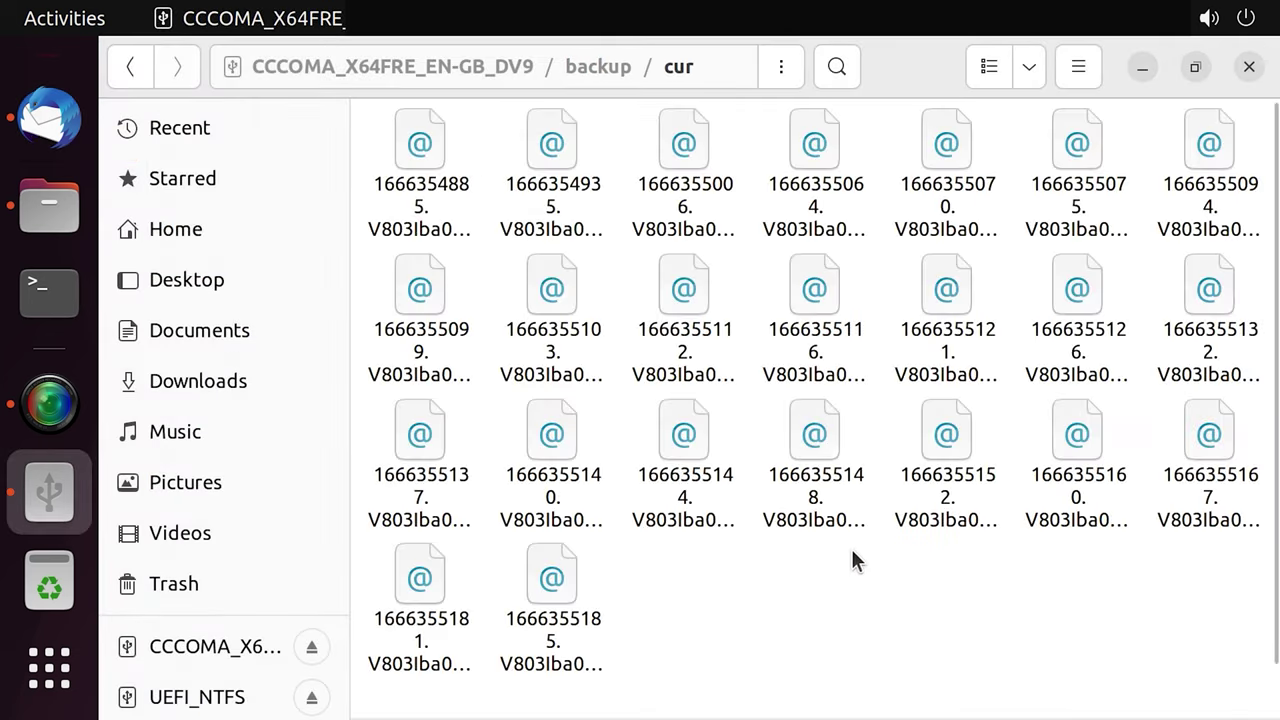
click(840, 528)
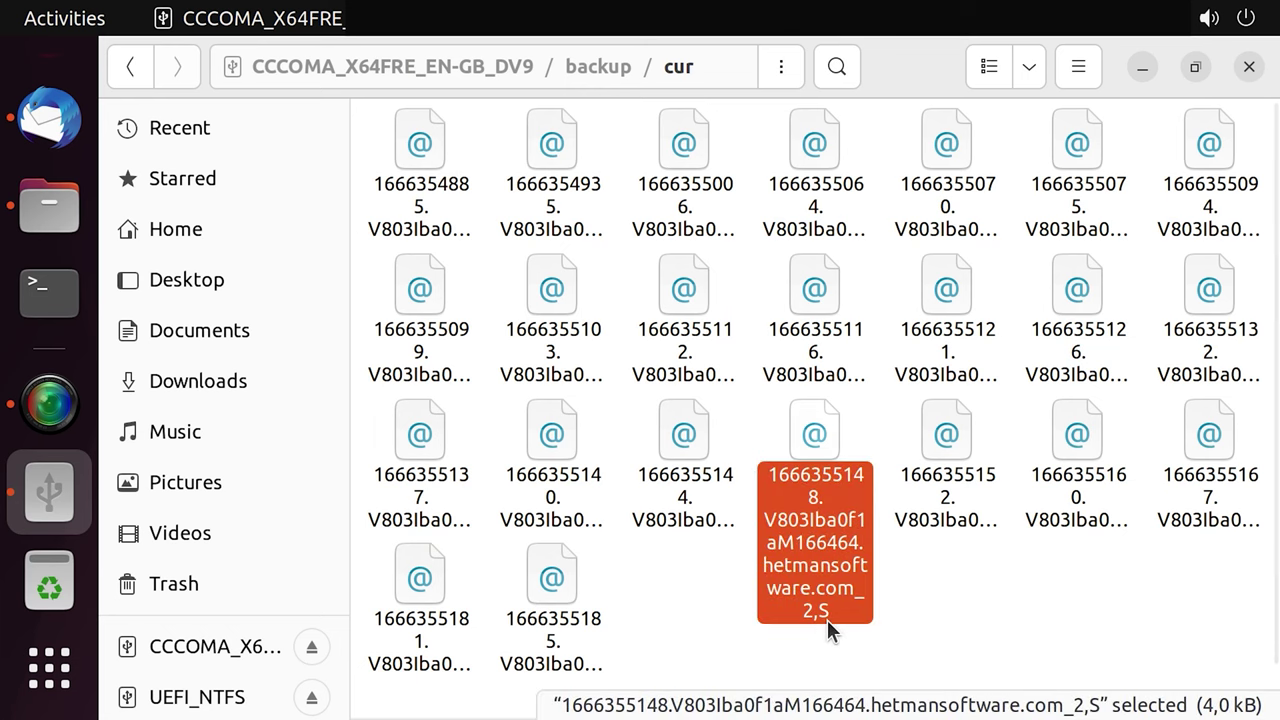
key(ctrl+a)
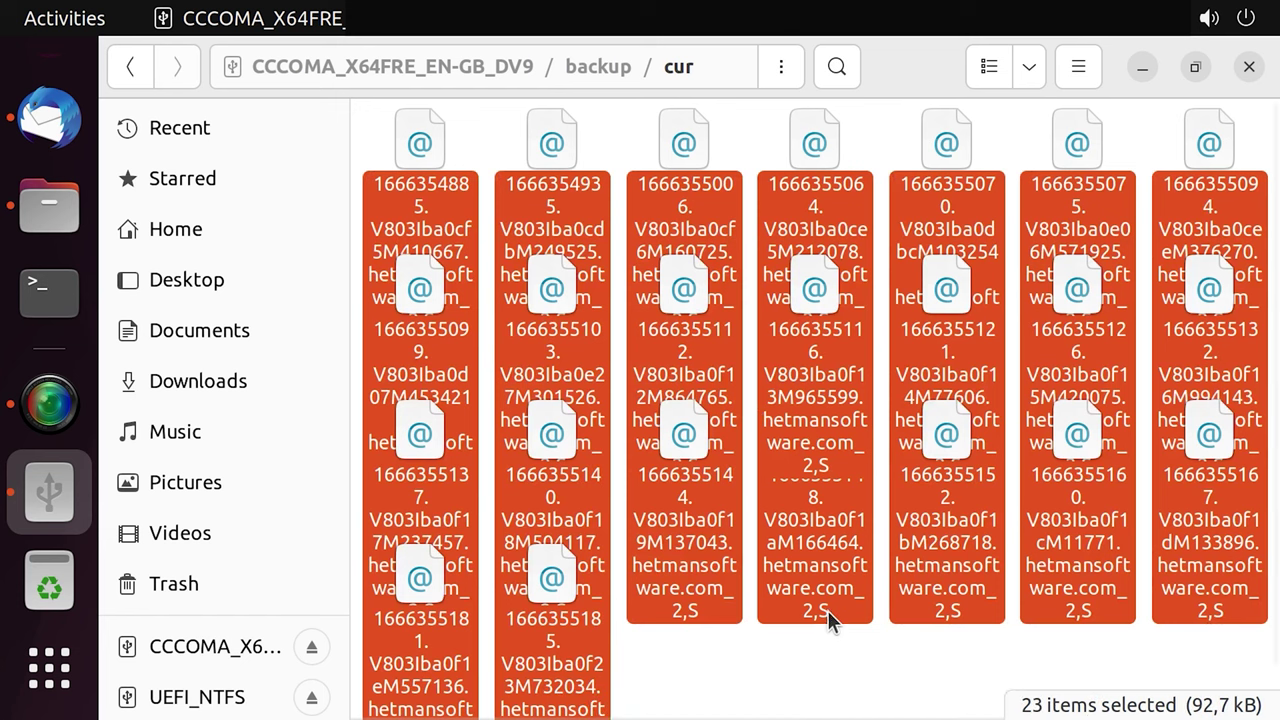
right_click(828, 611)
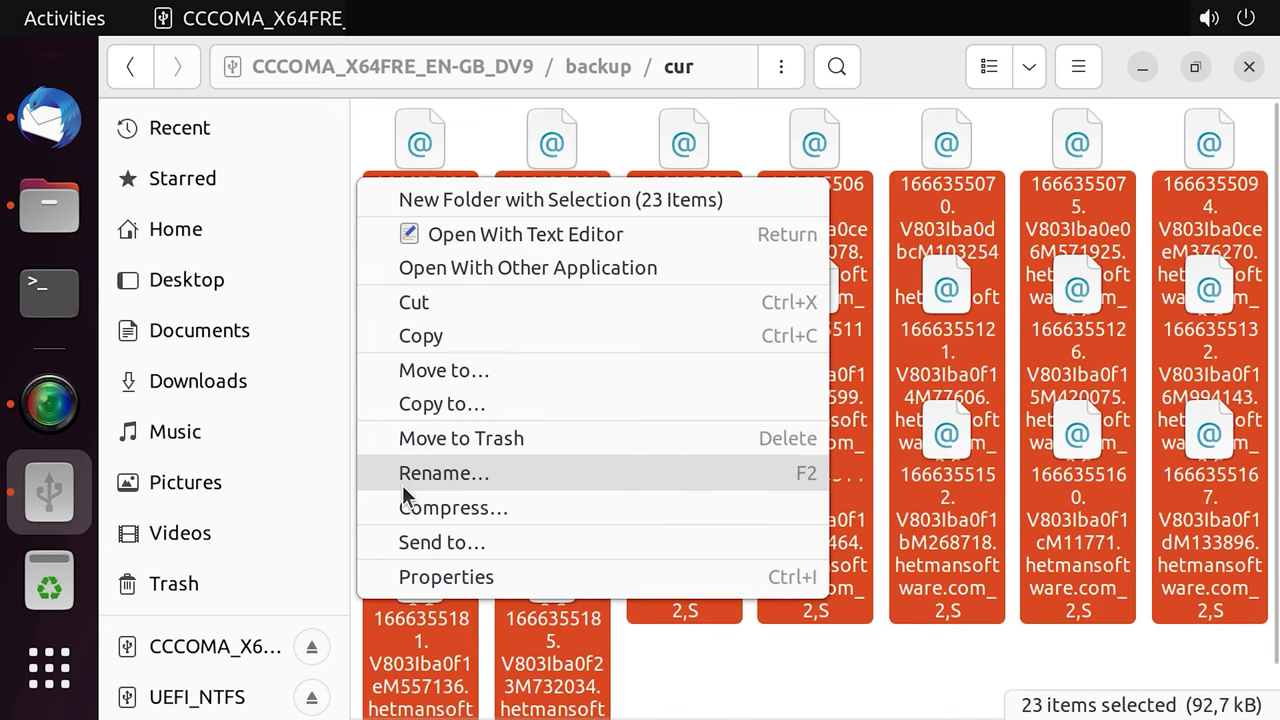
click(482, 497)
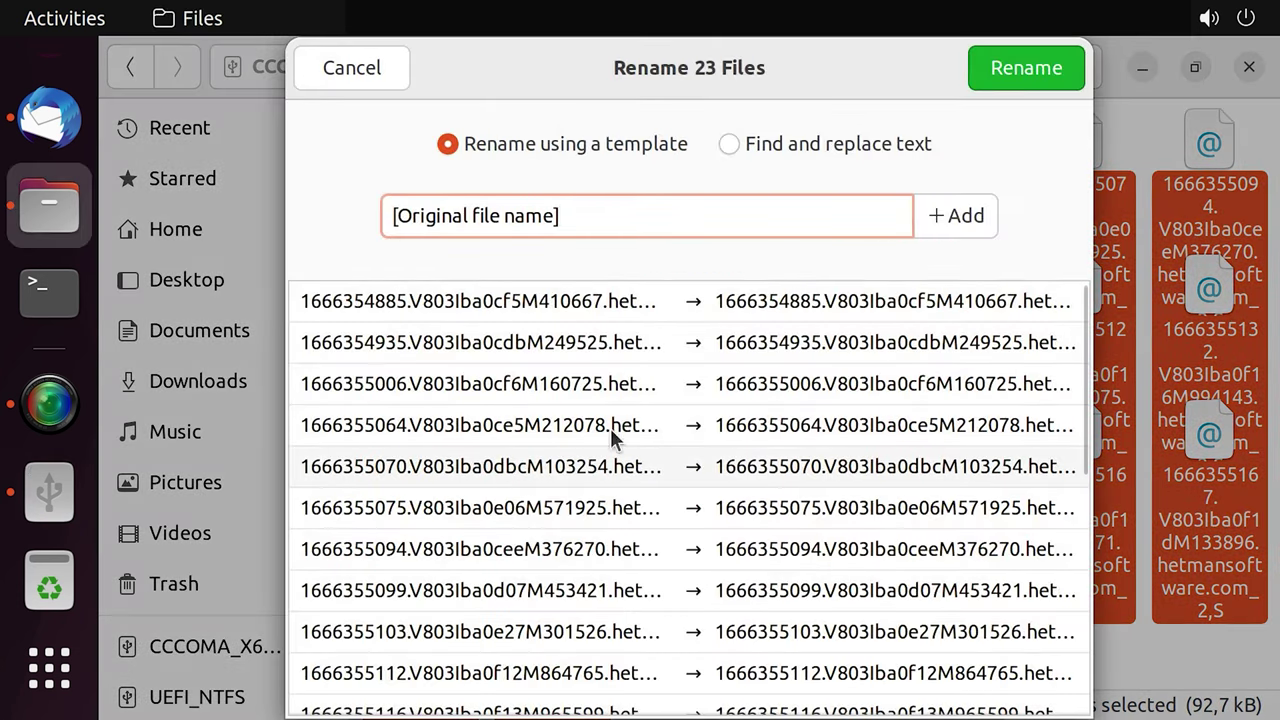
click(763, 150)
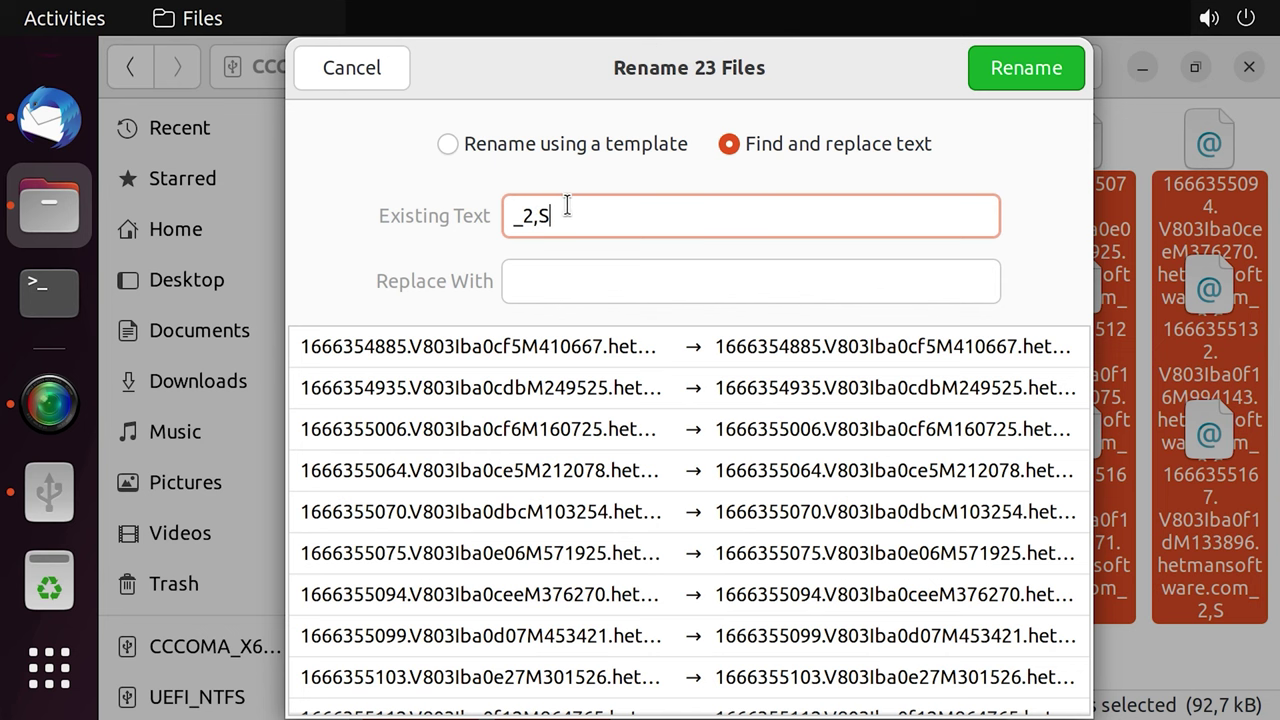
click(1032, 79)
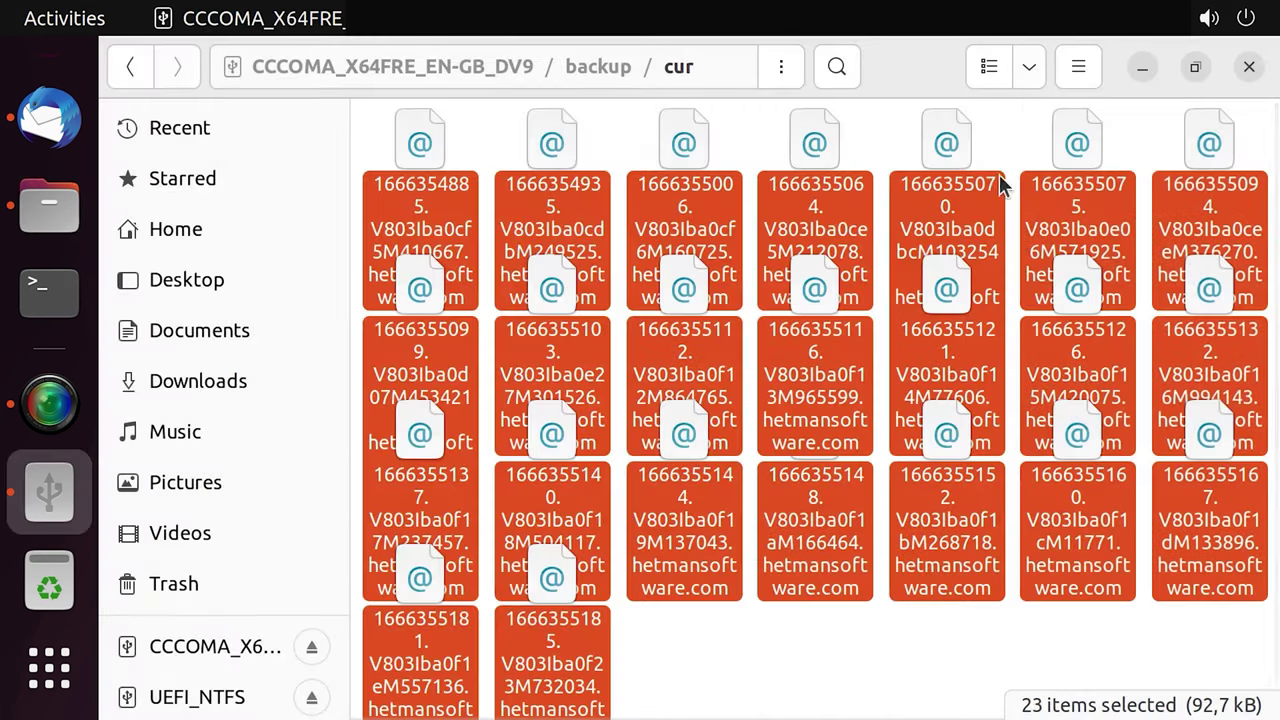
click(825, 575)
click(686, 500)
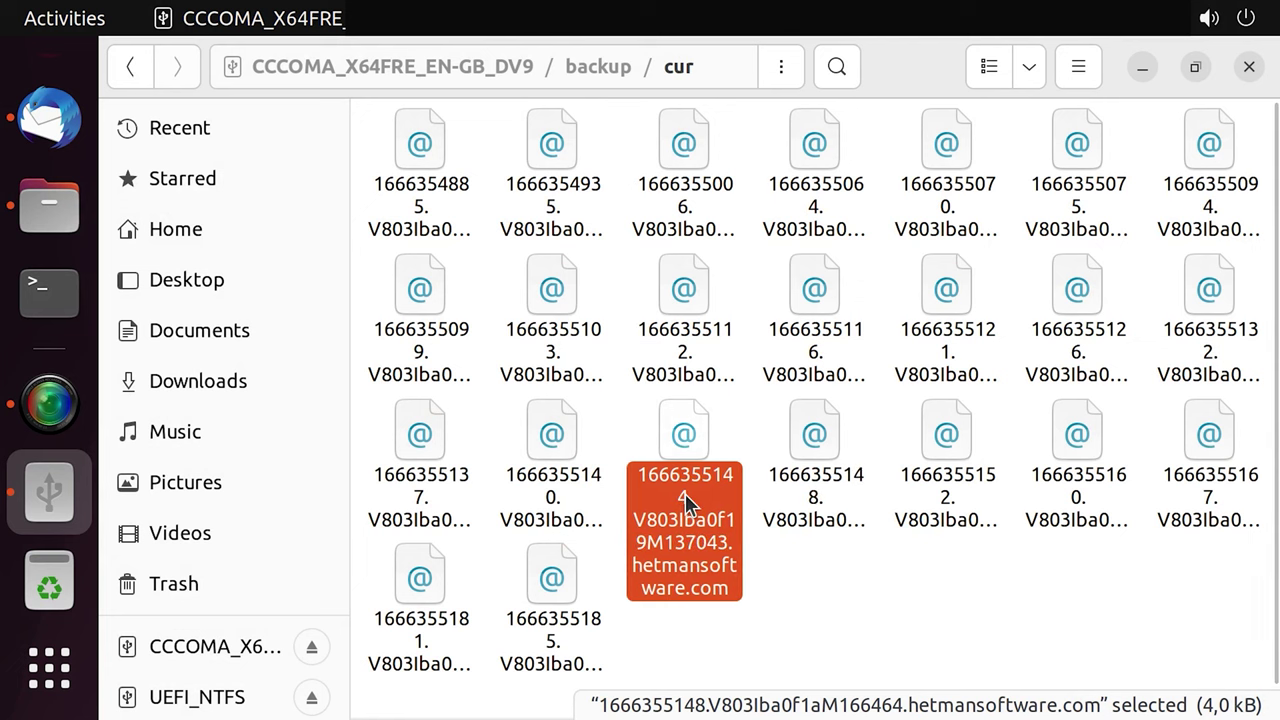
click(573, 487)
click(794, 584)
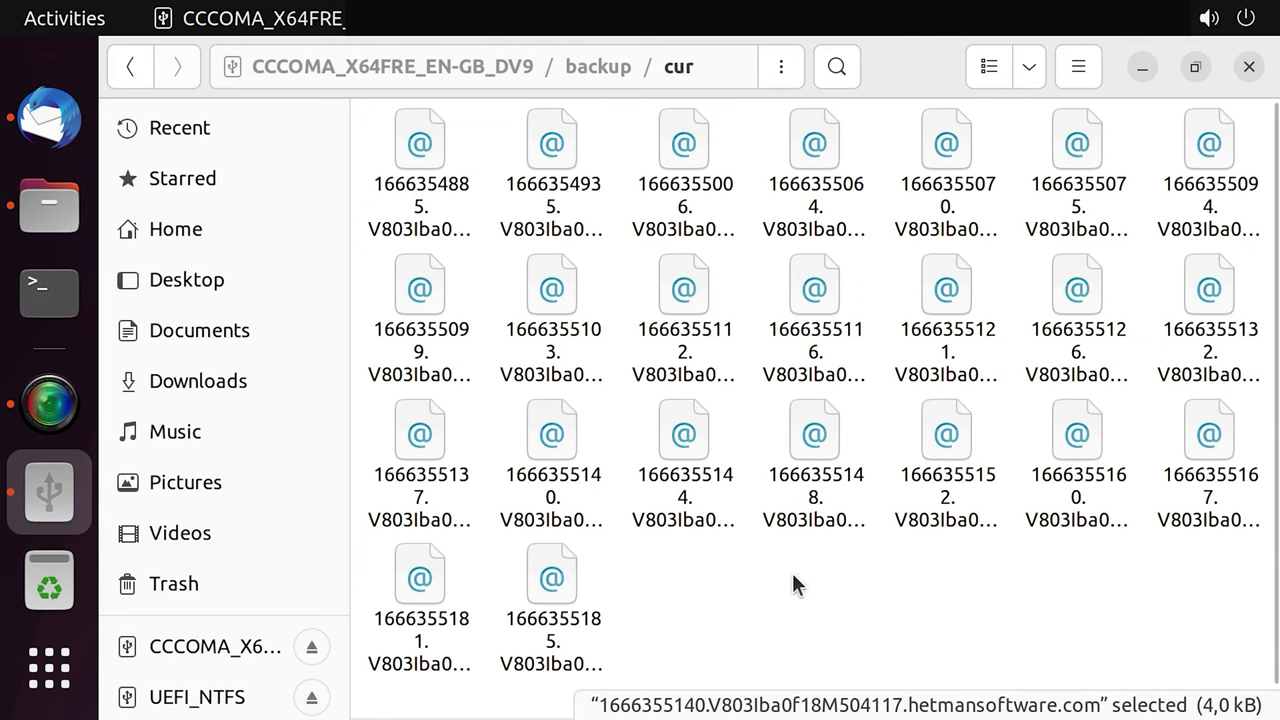
Copy all the renamed message files from the USB drive's backup/cur folder into home/demo/Maildir/new.
key(ctrl+a)
right_click(796, 515)
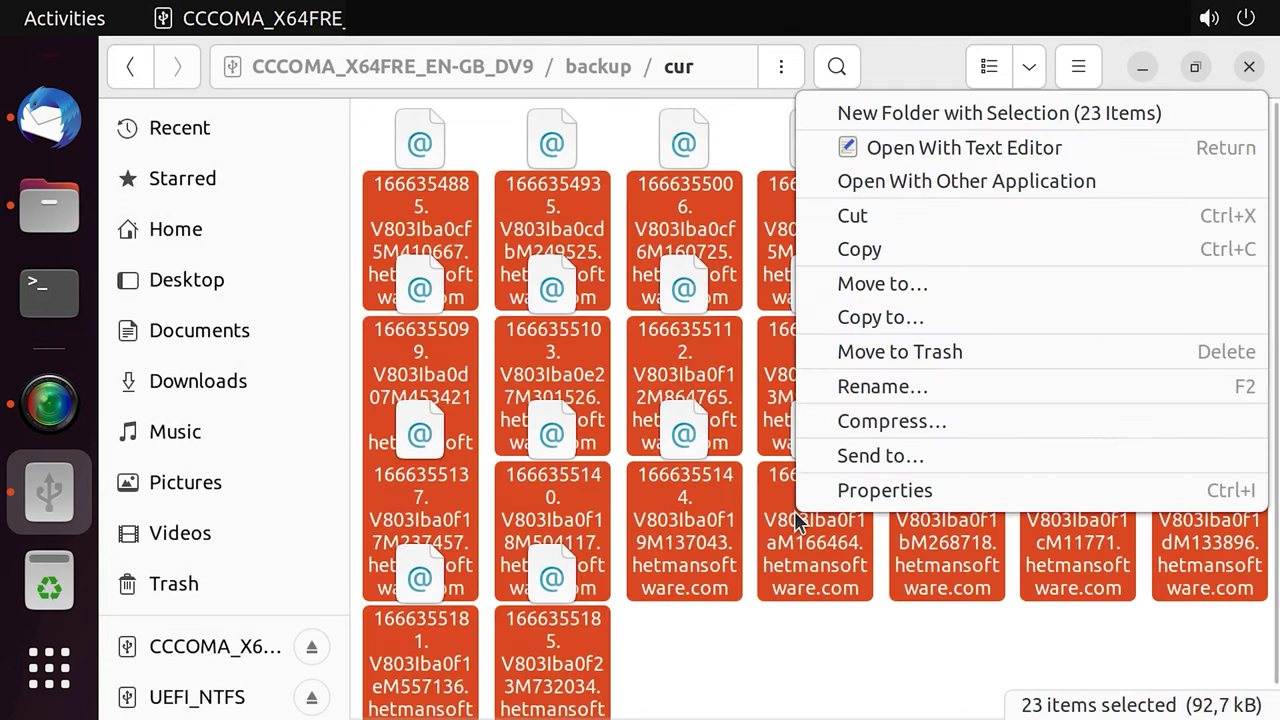
click(894, 260)
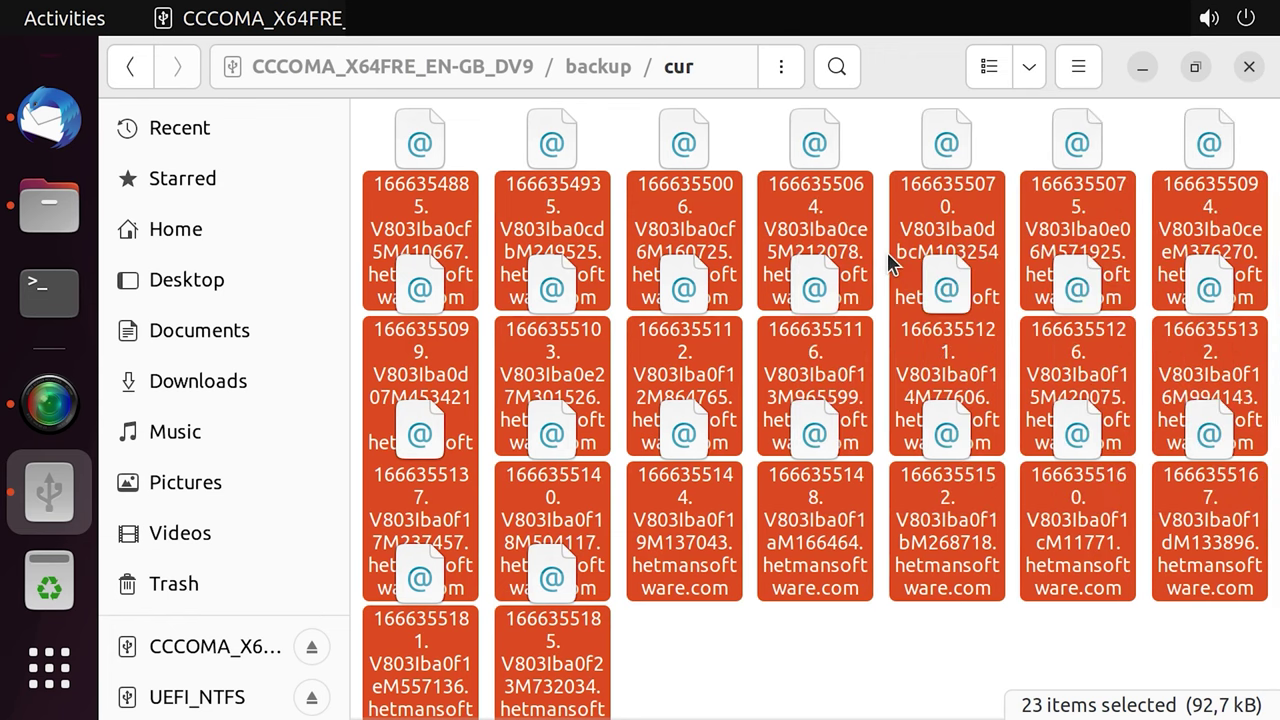
click(49, 206)
double_click(547, 160)
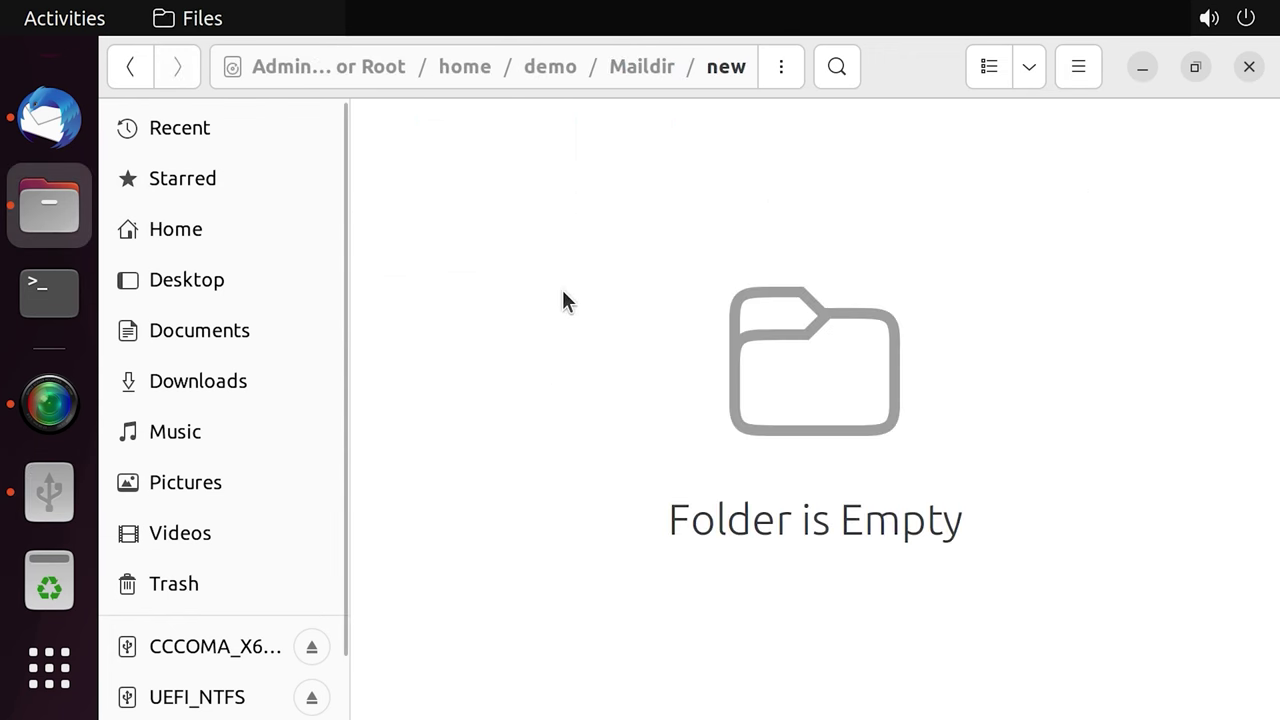
right_click(563, 289)
click(649, 381)
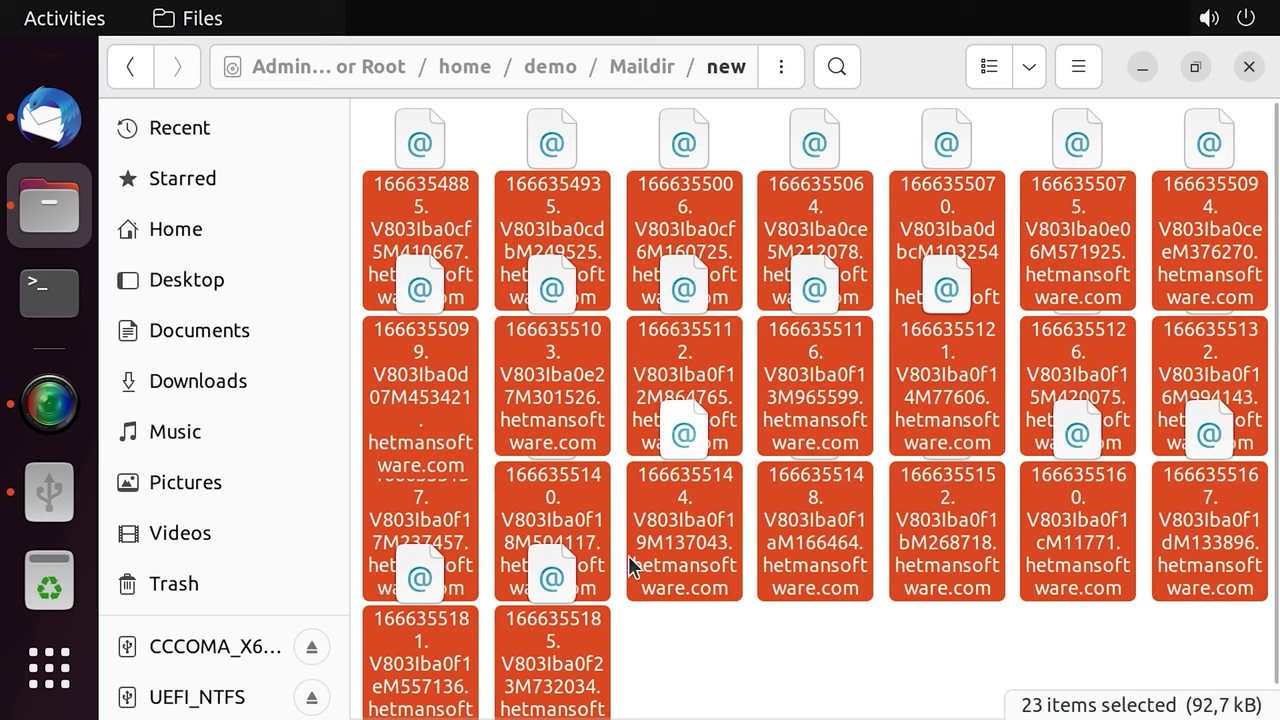
Fetch new messages into the demo account's Inbox in Thunderbird and open the messages Re: 20 and Re: 19.
click(78, 124)
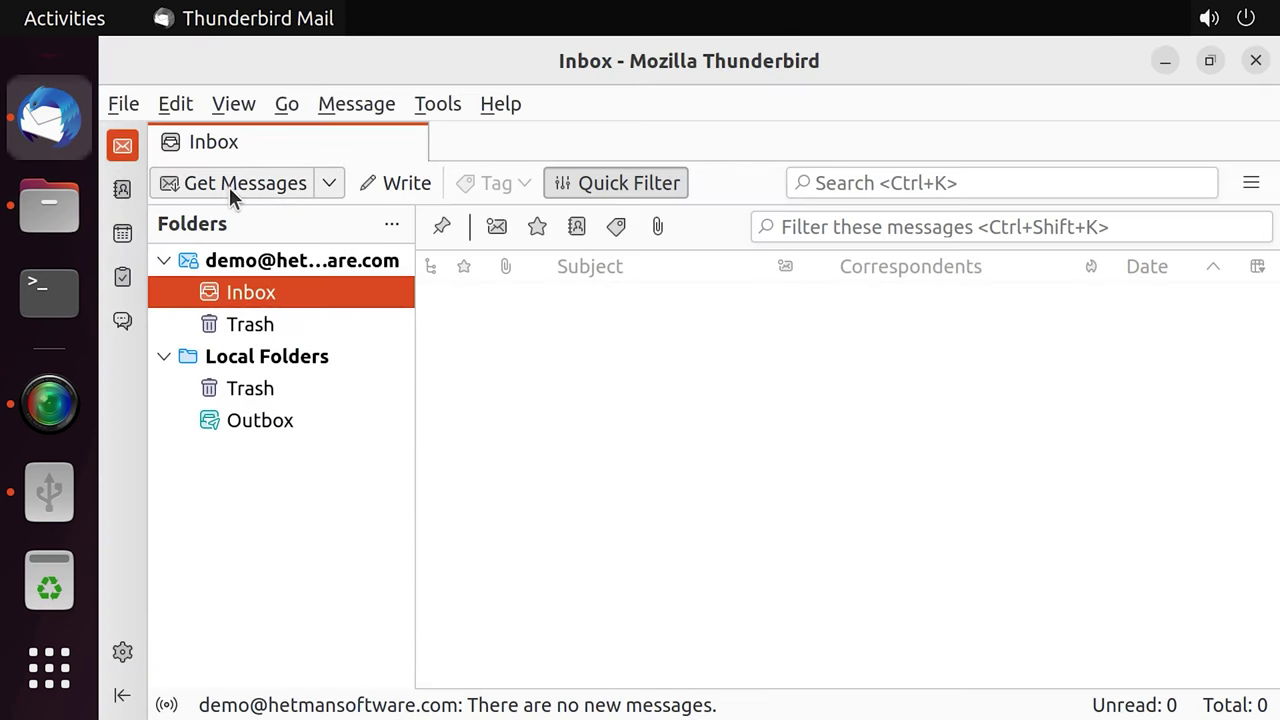
click(286, 189)
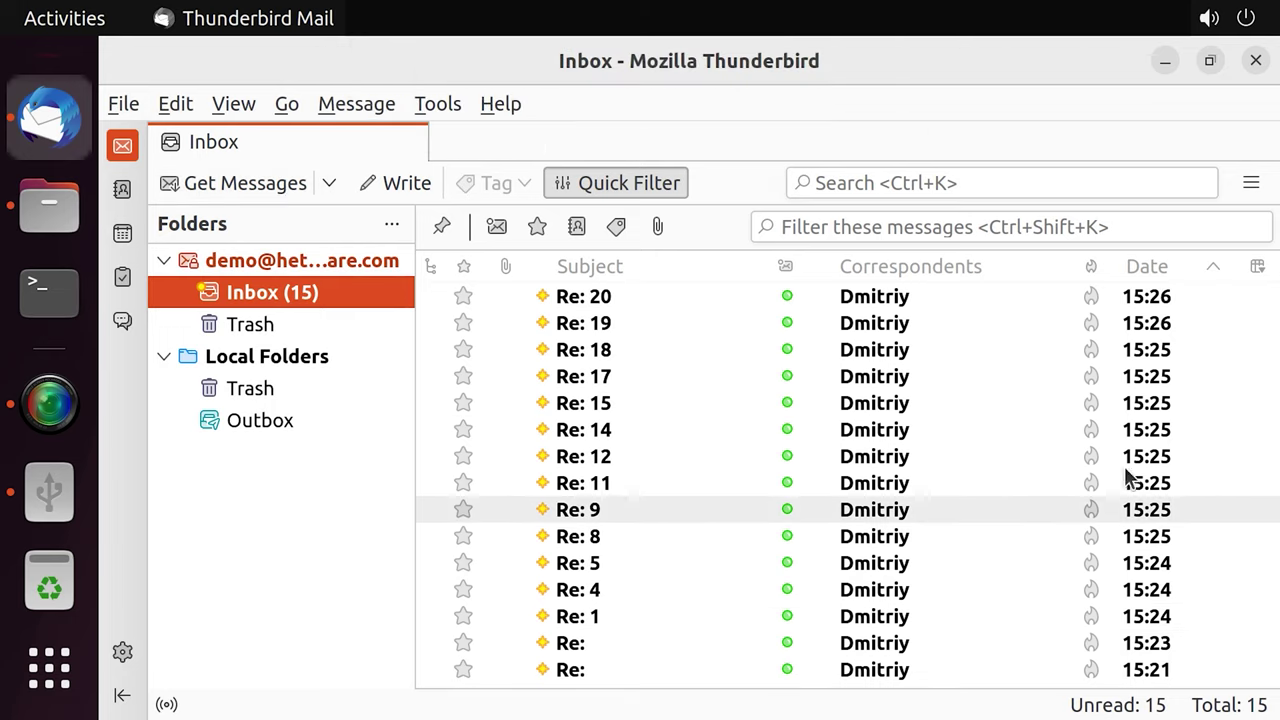
click(610, 300)
click(598, 323)
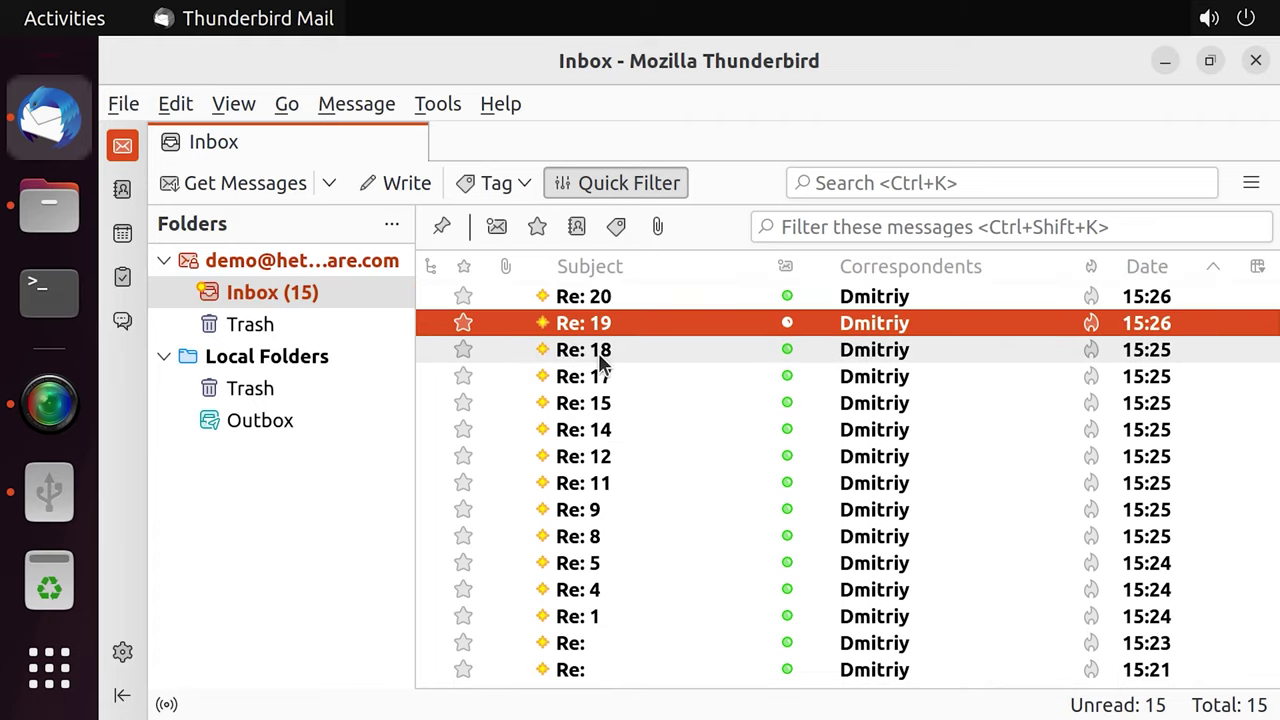
click(600, 352)
double_click(590, 296)
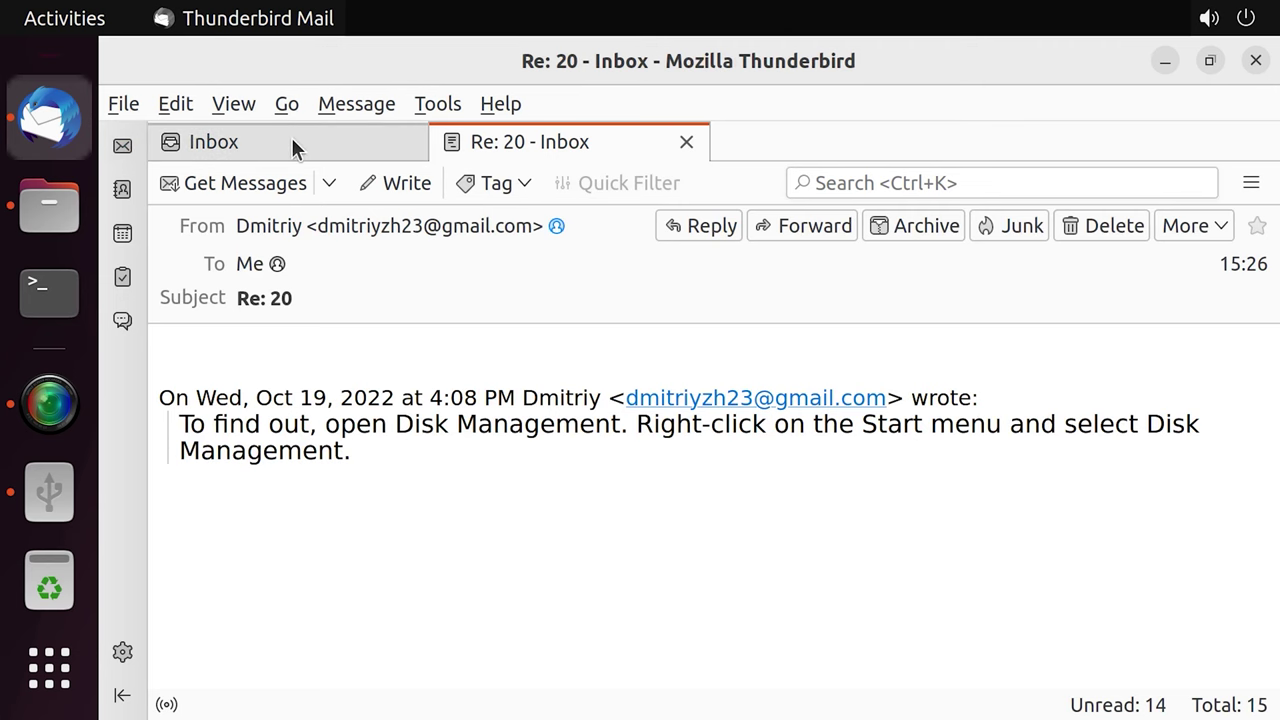
click(291, 137)
double_click(595, 321)
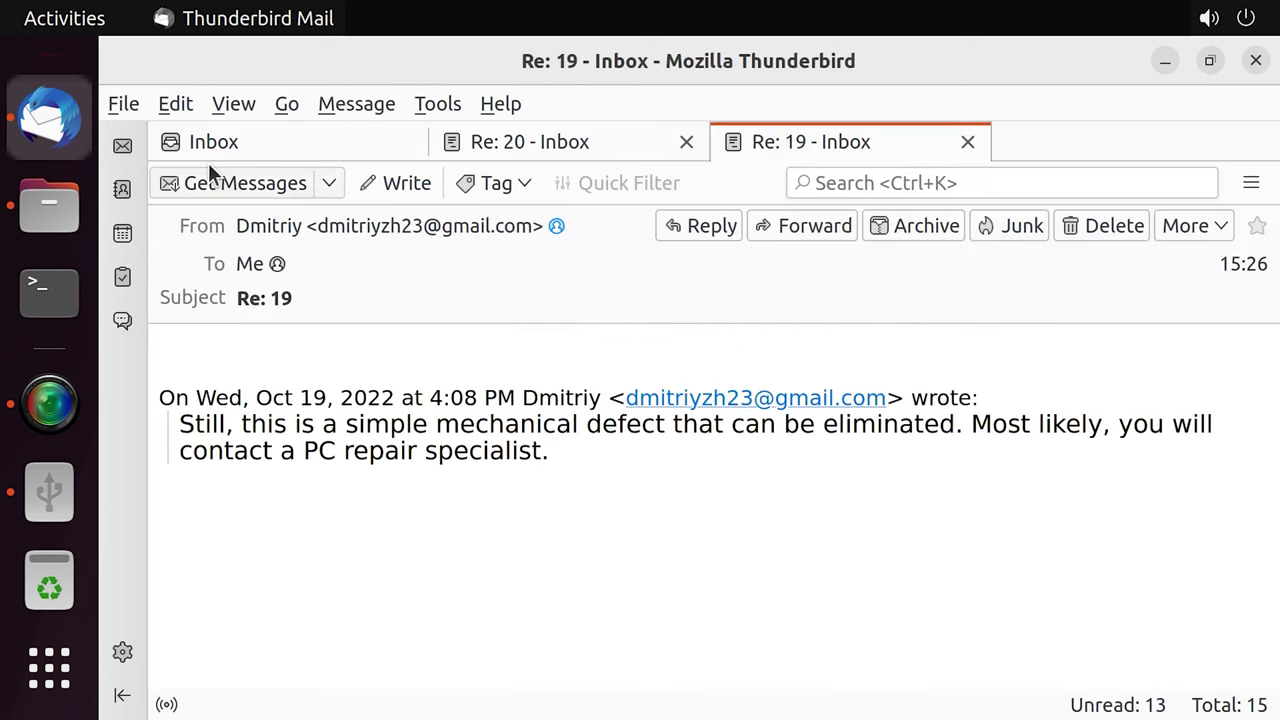
Return to the demo account's Inbox in Thunderbird and open the message Re: 18.
click(214, 143)
click(594, 349)
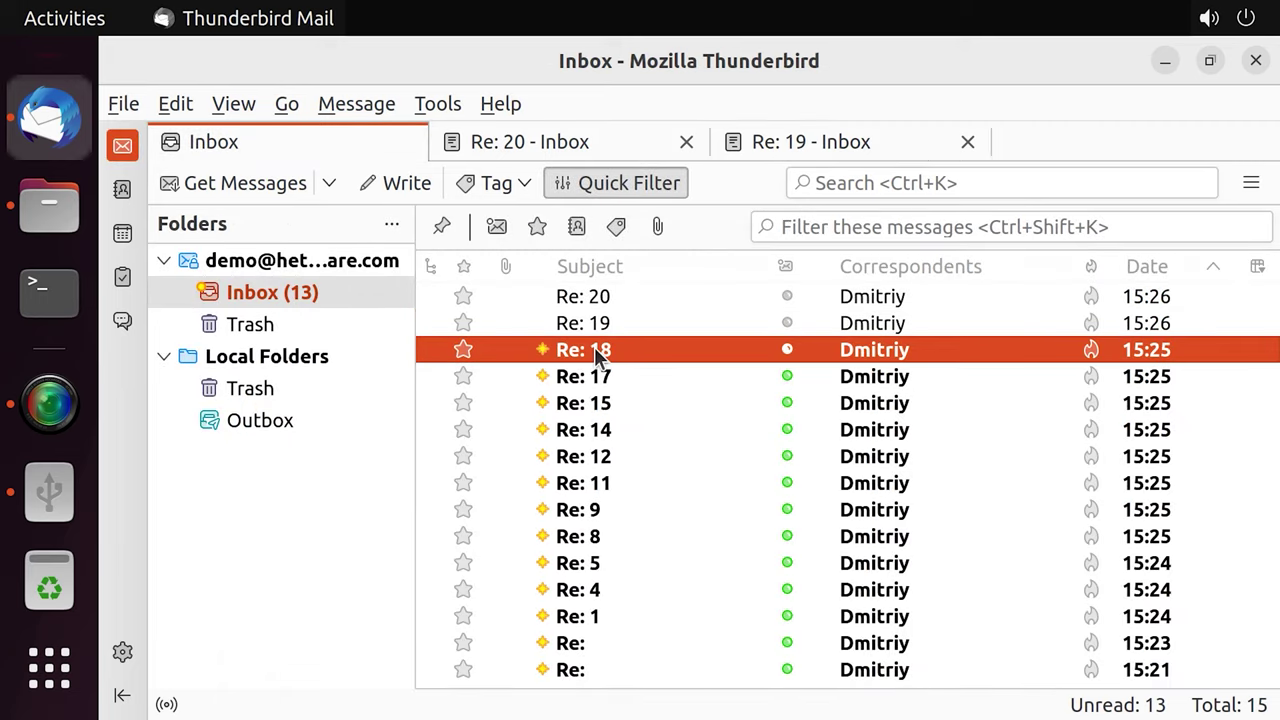
double_click(594, 347)
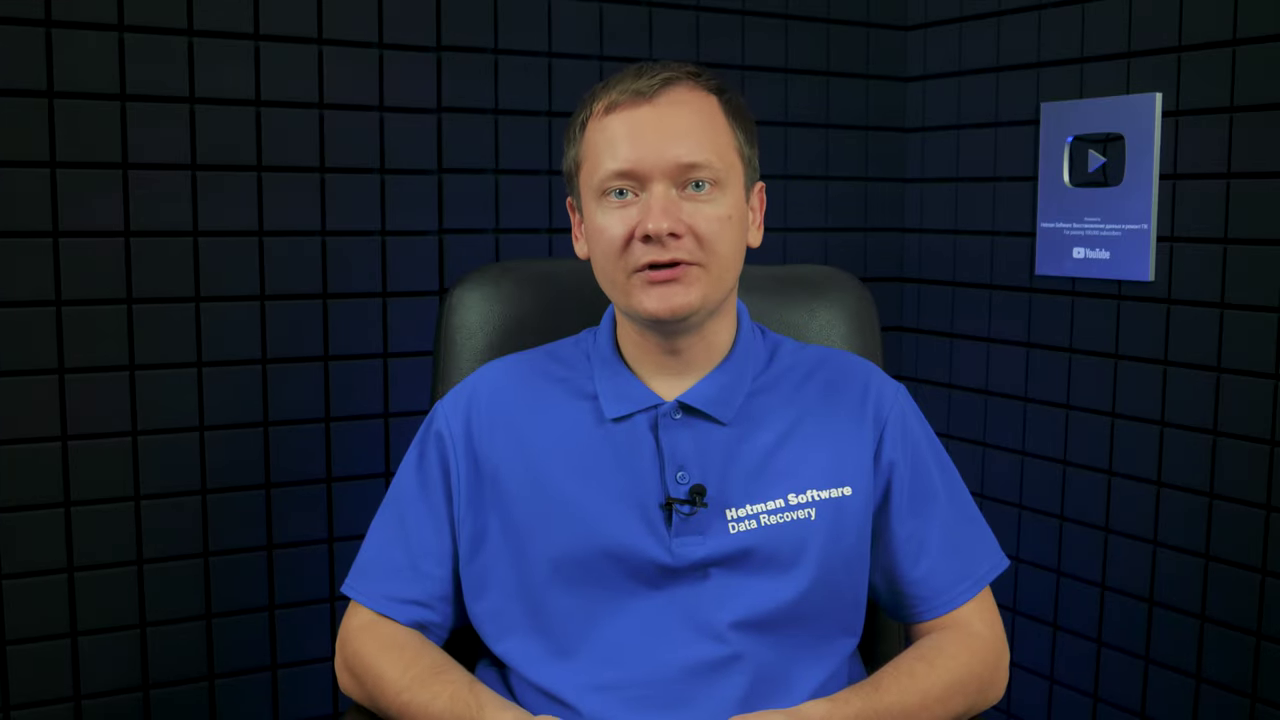
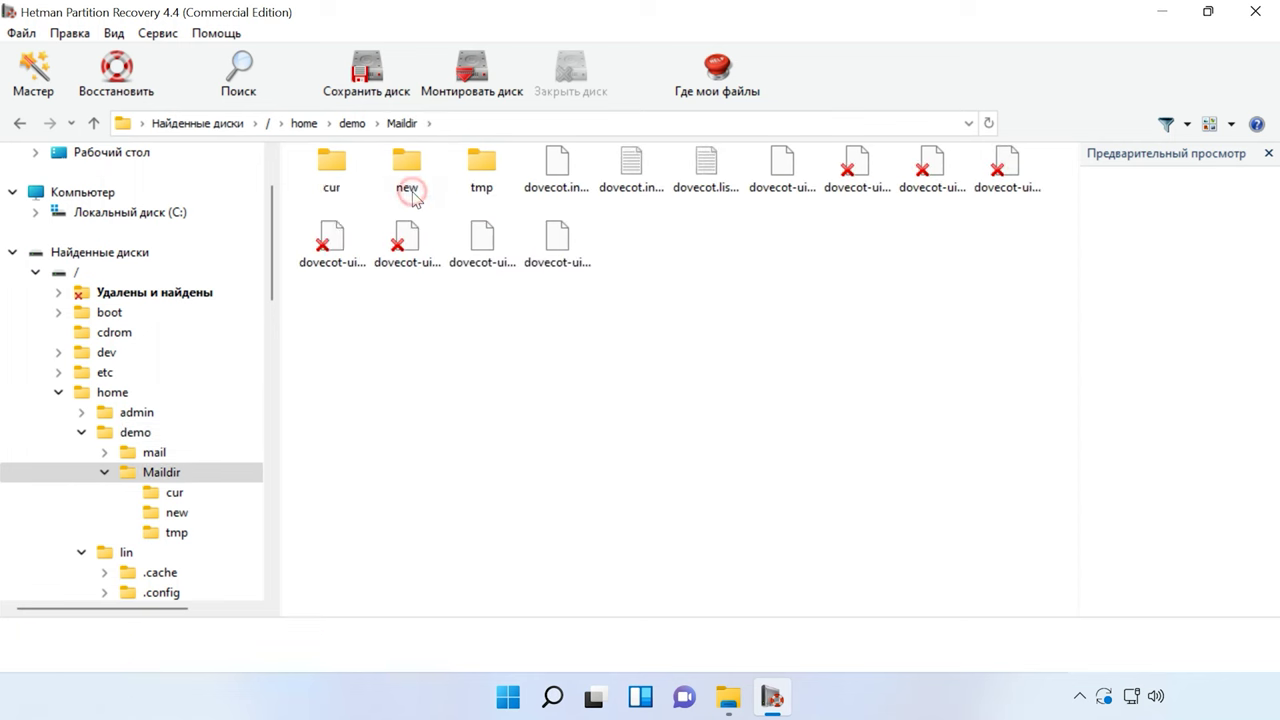
In Hetman Partition Recovery, open home/demo/Maildir/cur and preview the contents of several existing message files.
double_click(334, 190)
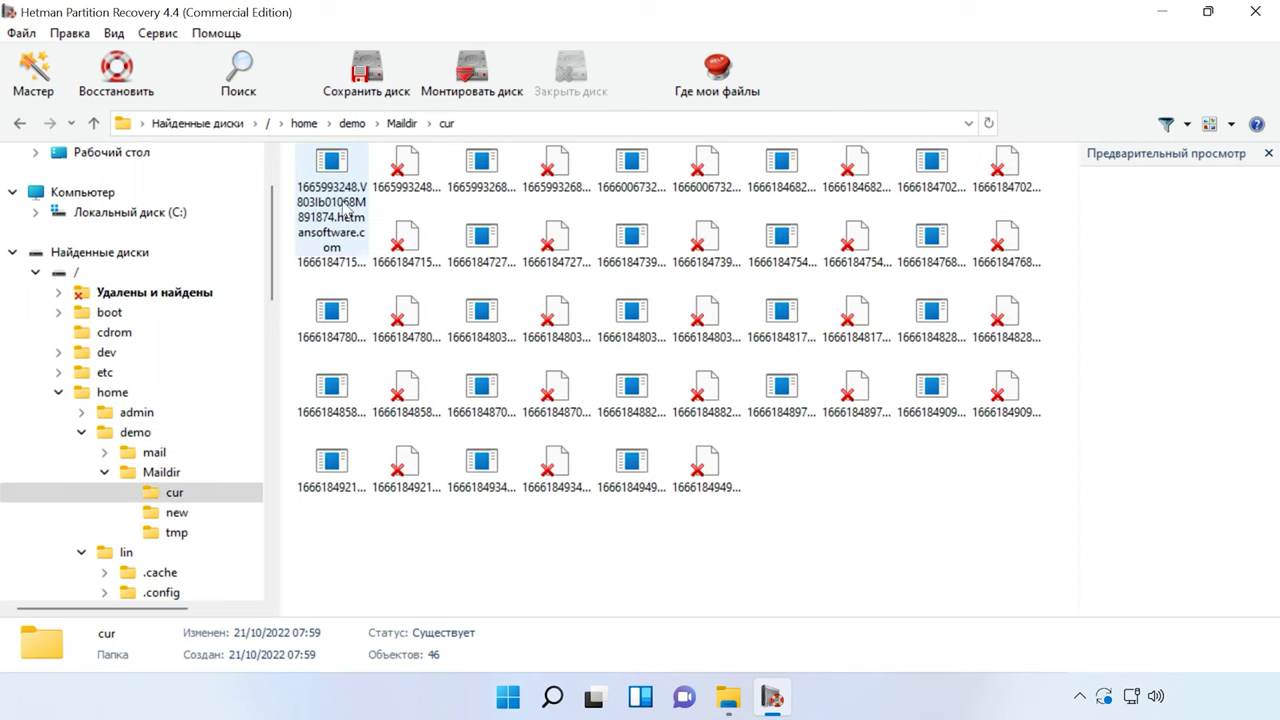
click(332, 200)
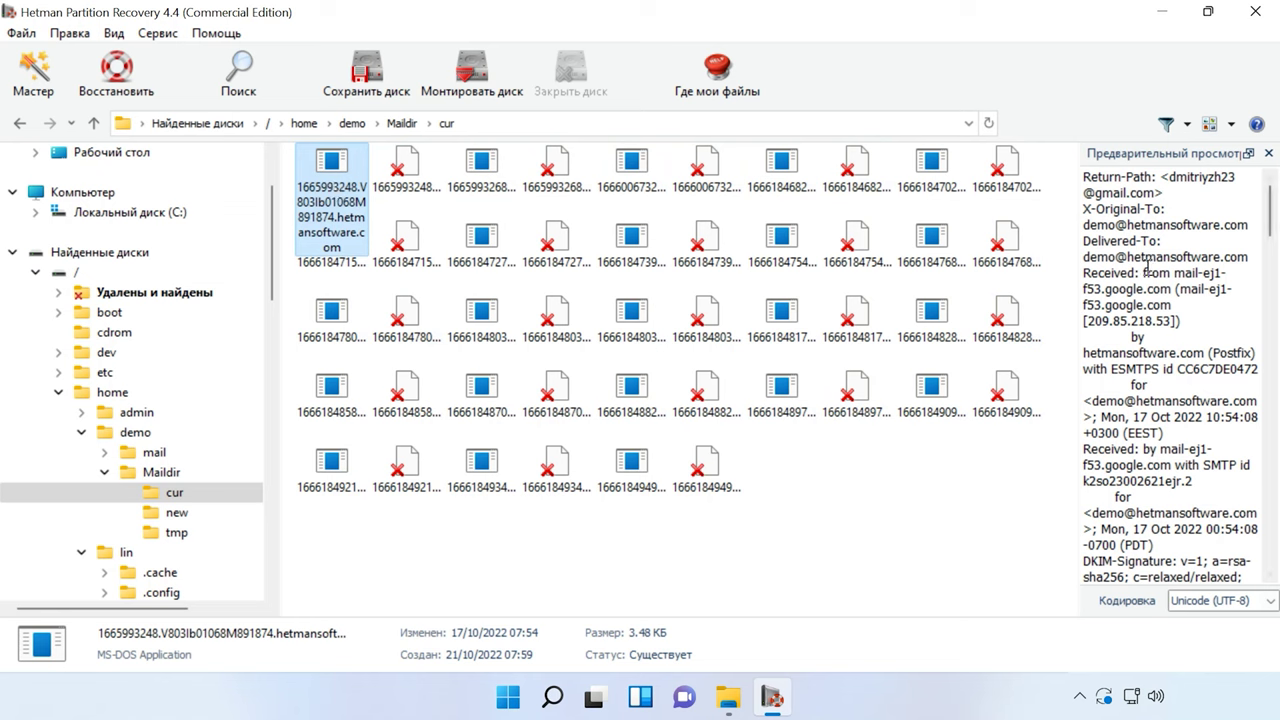
scroll(1157, 410, down, 3)
drag(1271, 240, 1274, 565)
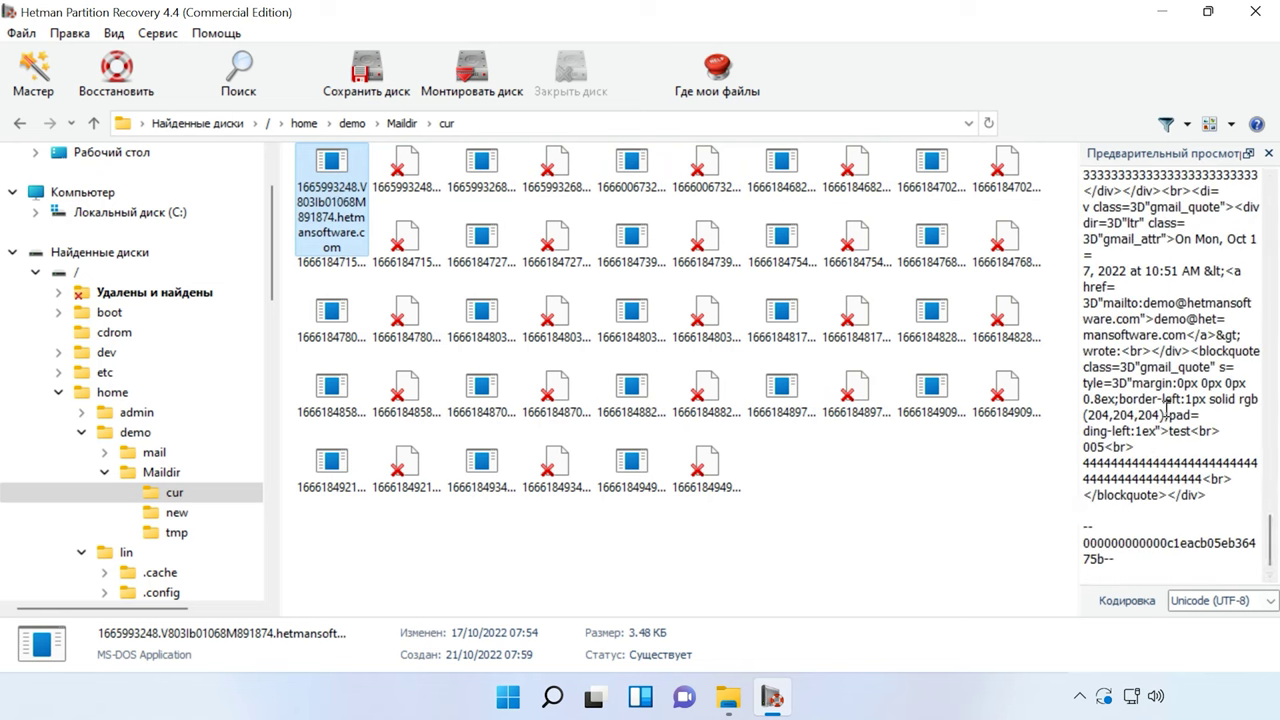
click(482, 165)
click(632, 165)
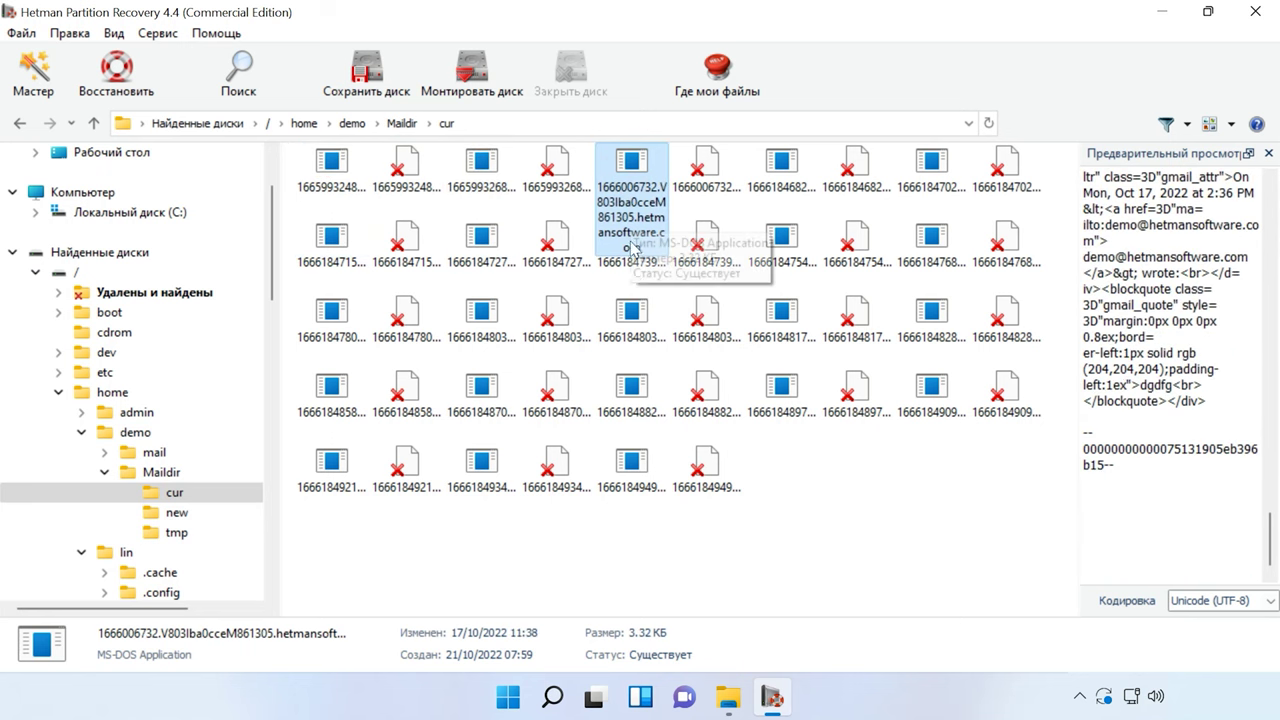
click(645, 338)
click(637, 390)
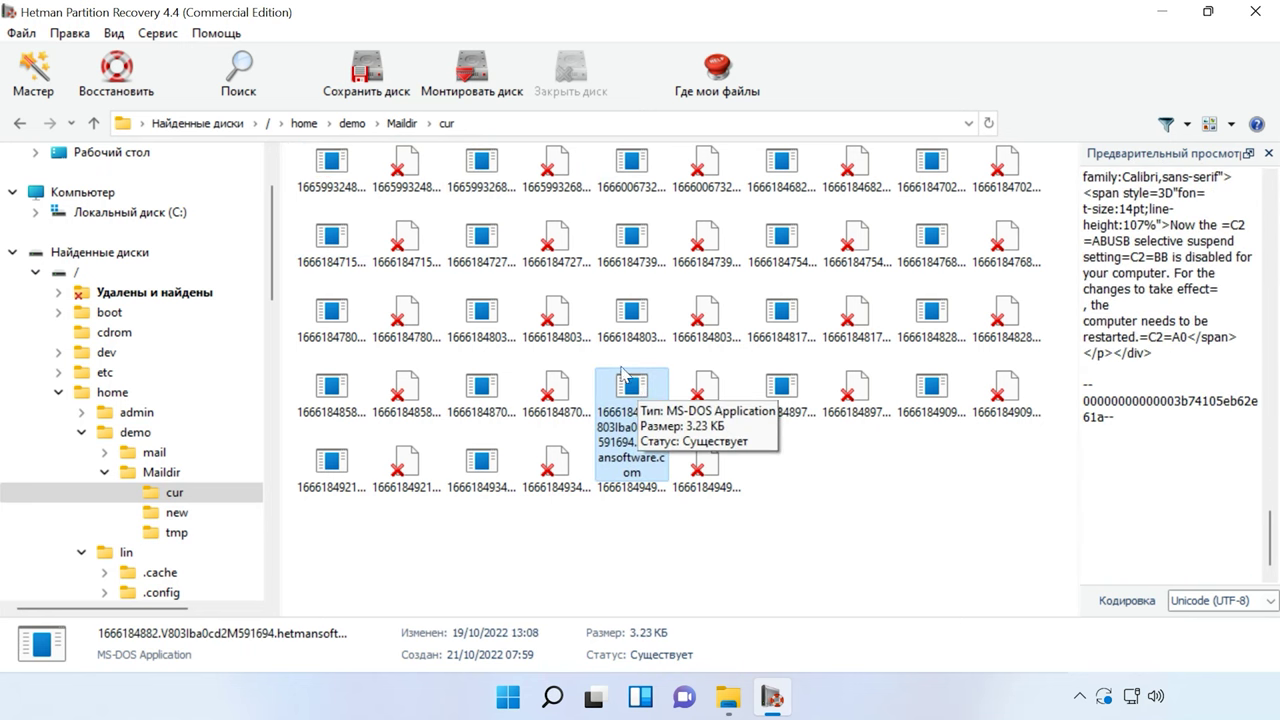
Recover the Maildir cur folder to the hard disk at C:\10\, keeping the folder structure and leaving unknown-character replacement off.
click(95, 125)
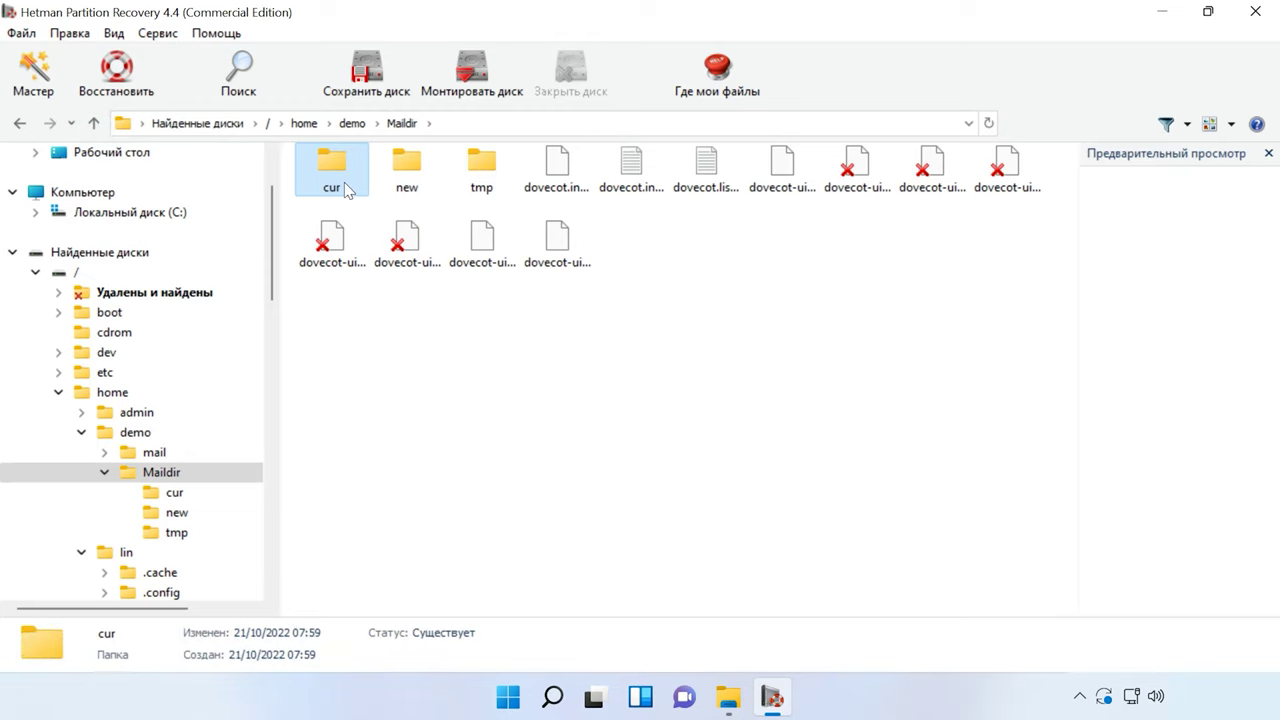
click(116, 82)
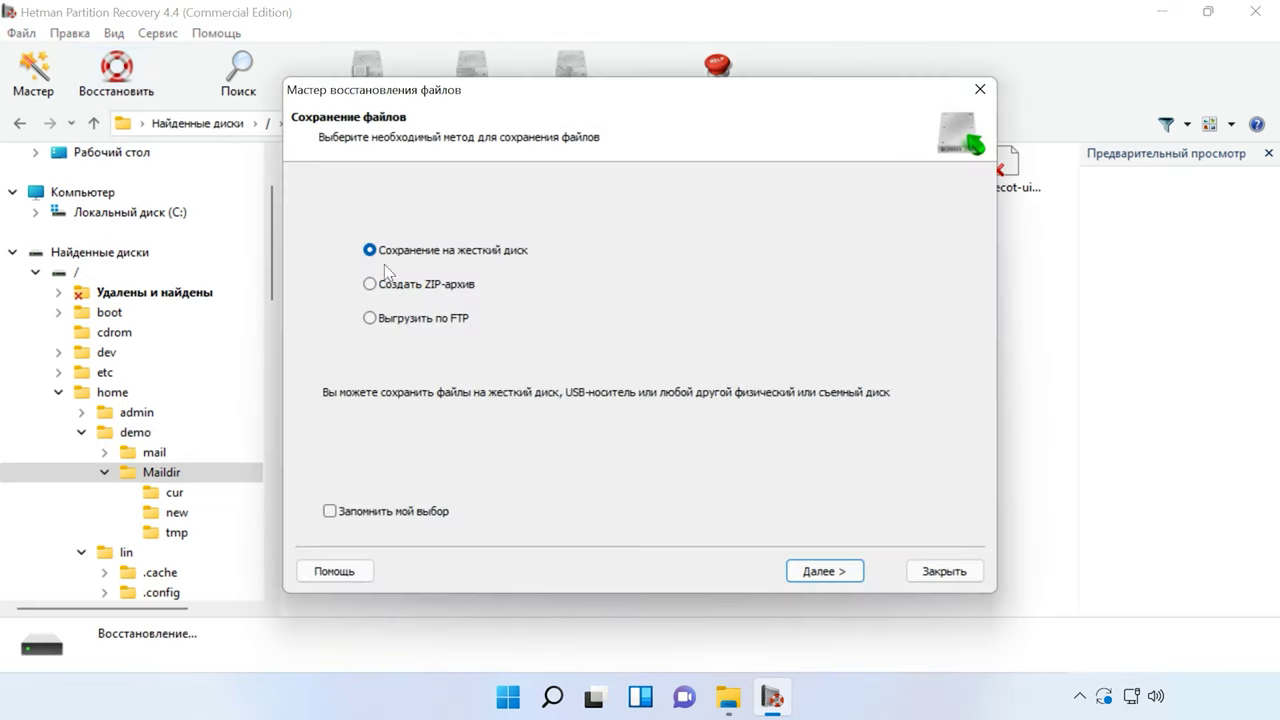
click(818, 571)
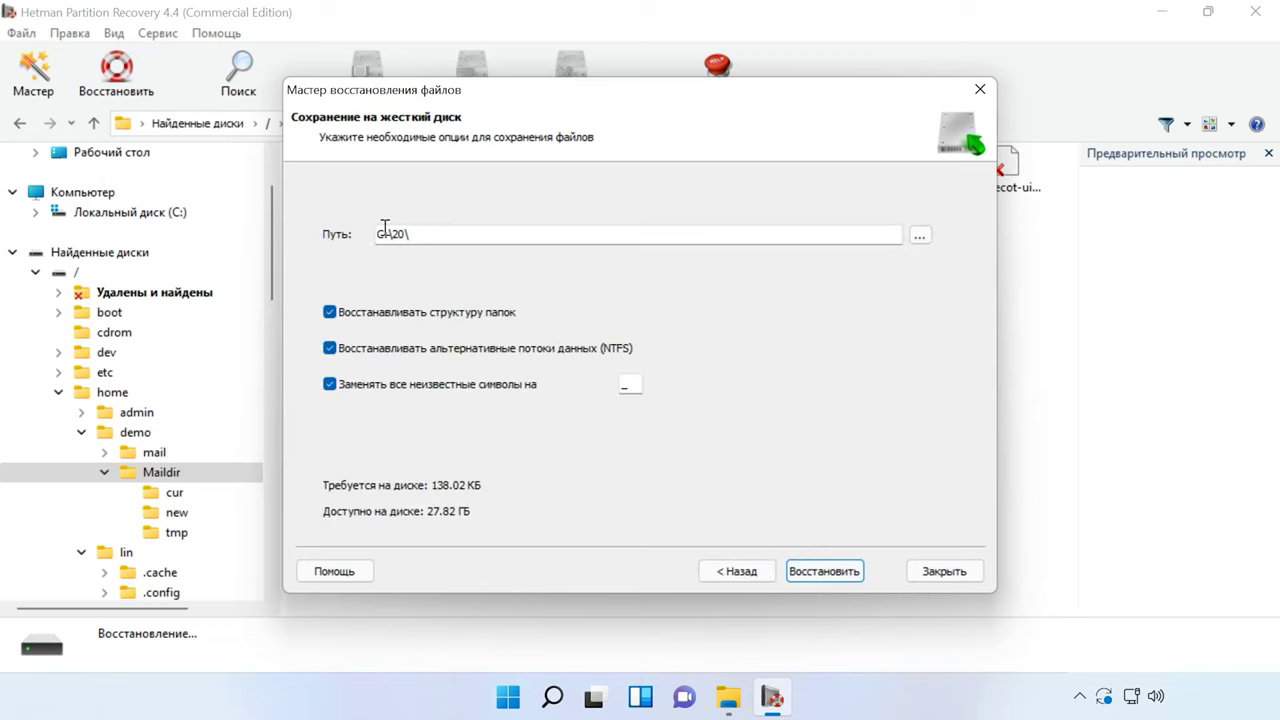
click(826, 576)
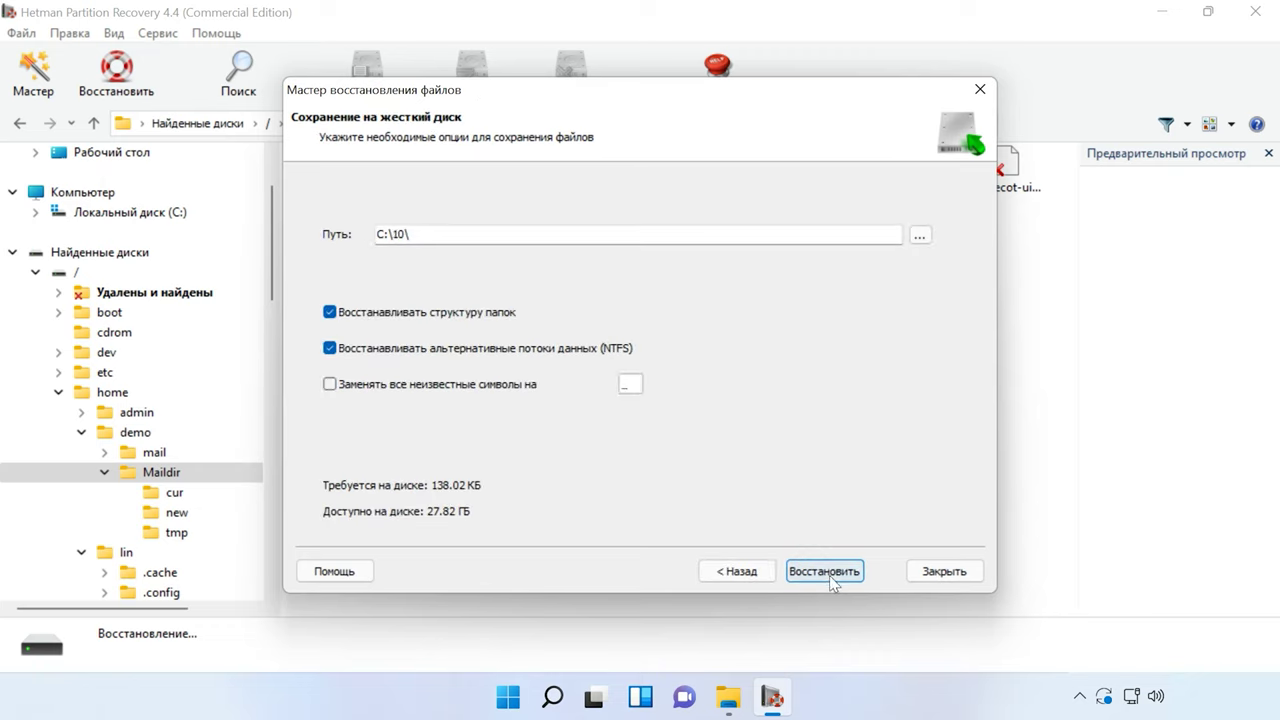
click(830, 577)
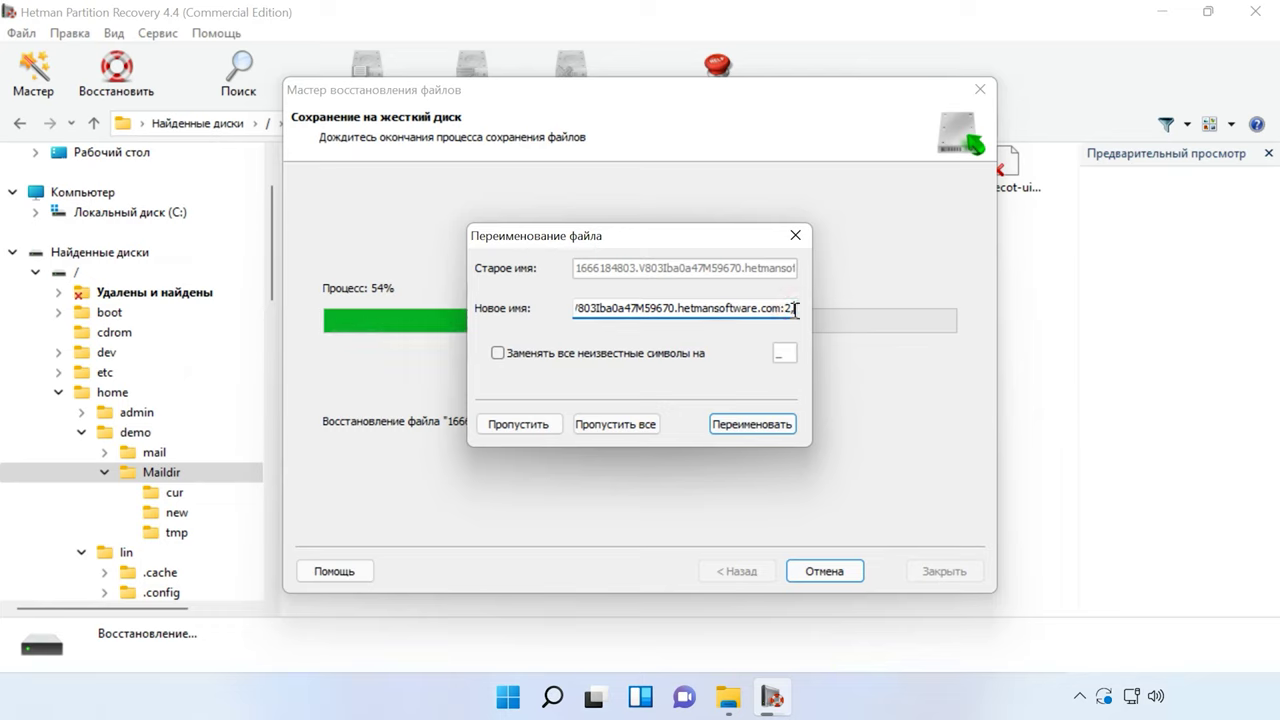
Replace all unknown characters in the recovered file names with "_" and finish the recovery wizard.
click(794, 309)
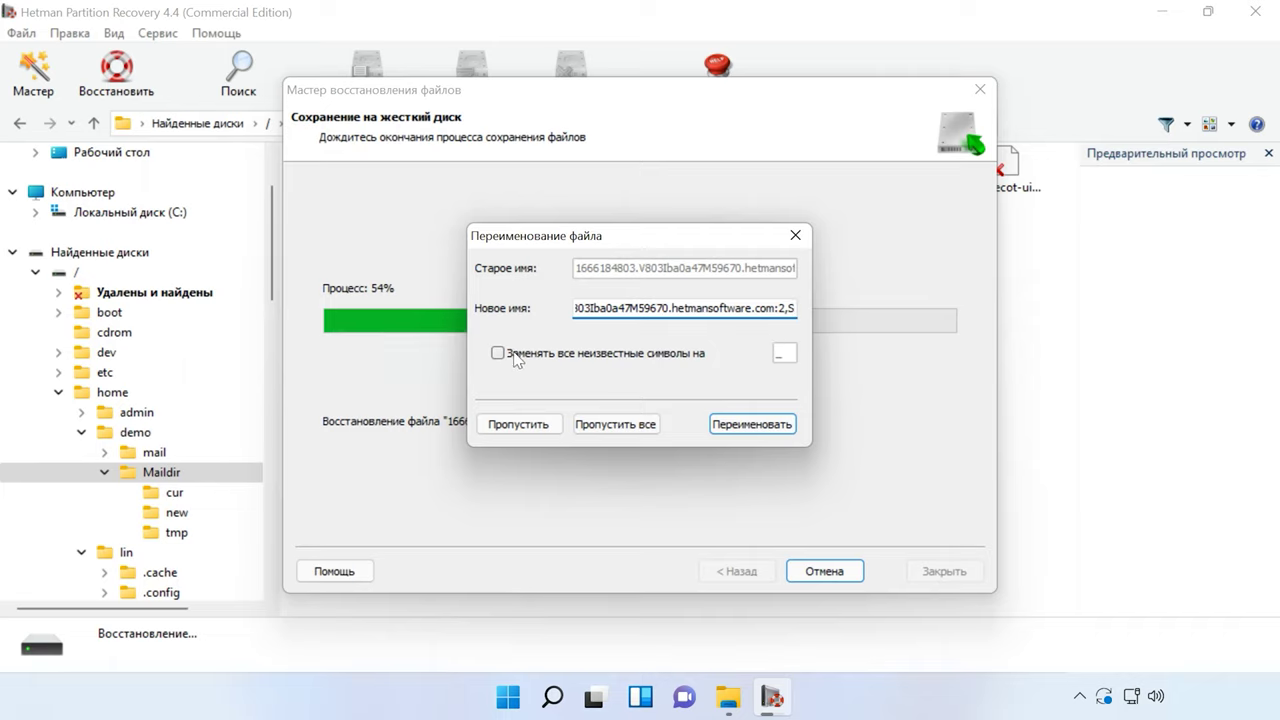
click(512, 354)
click(784, 367)
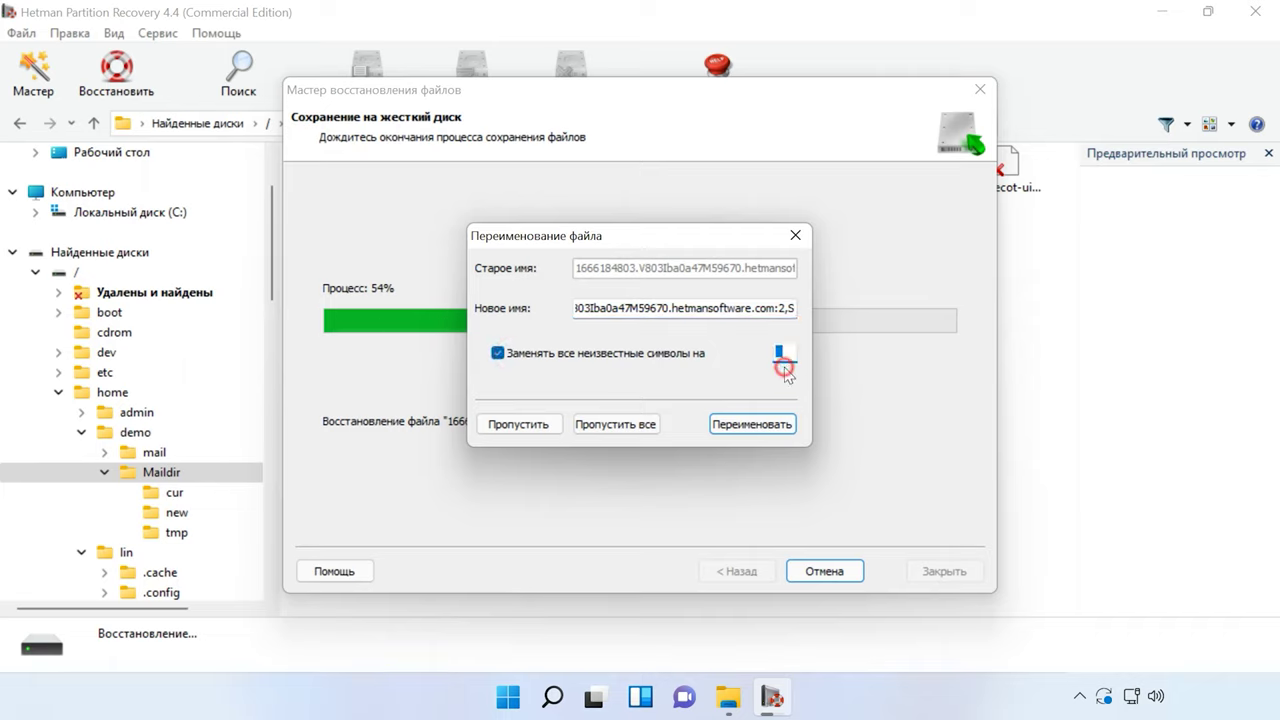
click(749, 424)
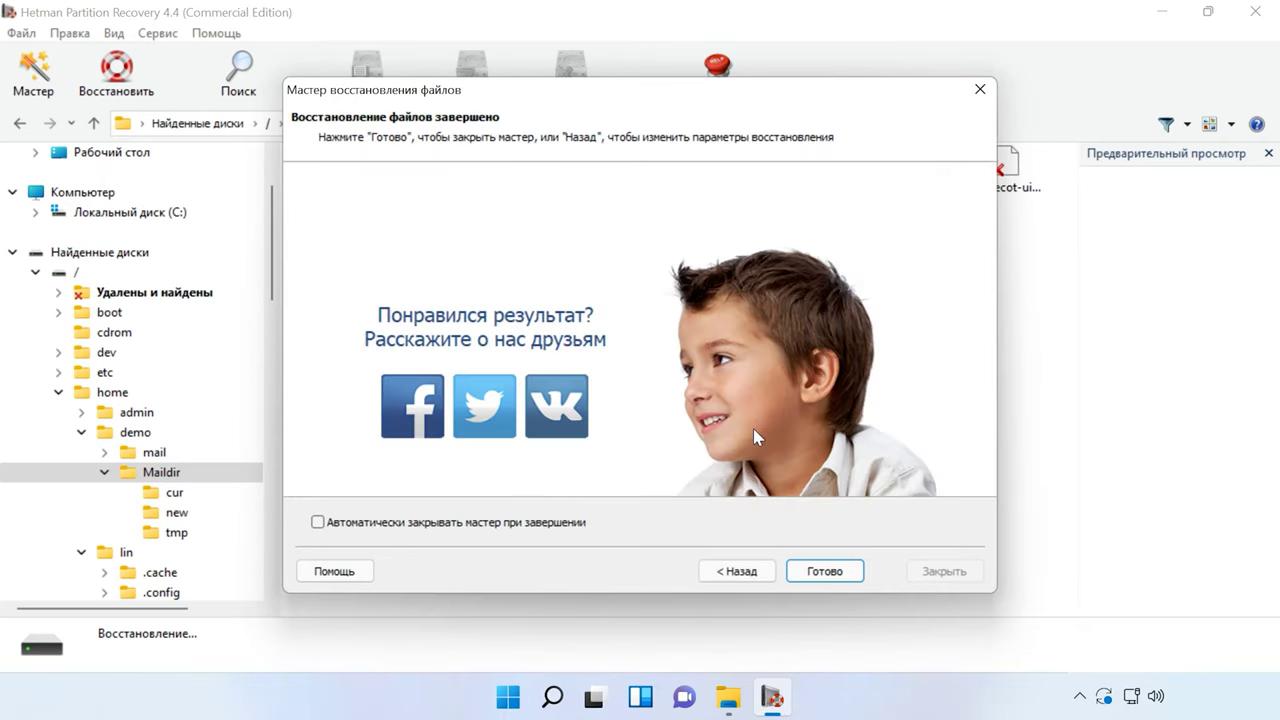
click(825, 573)
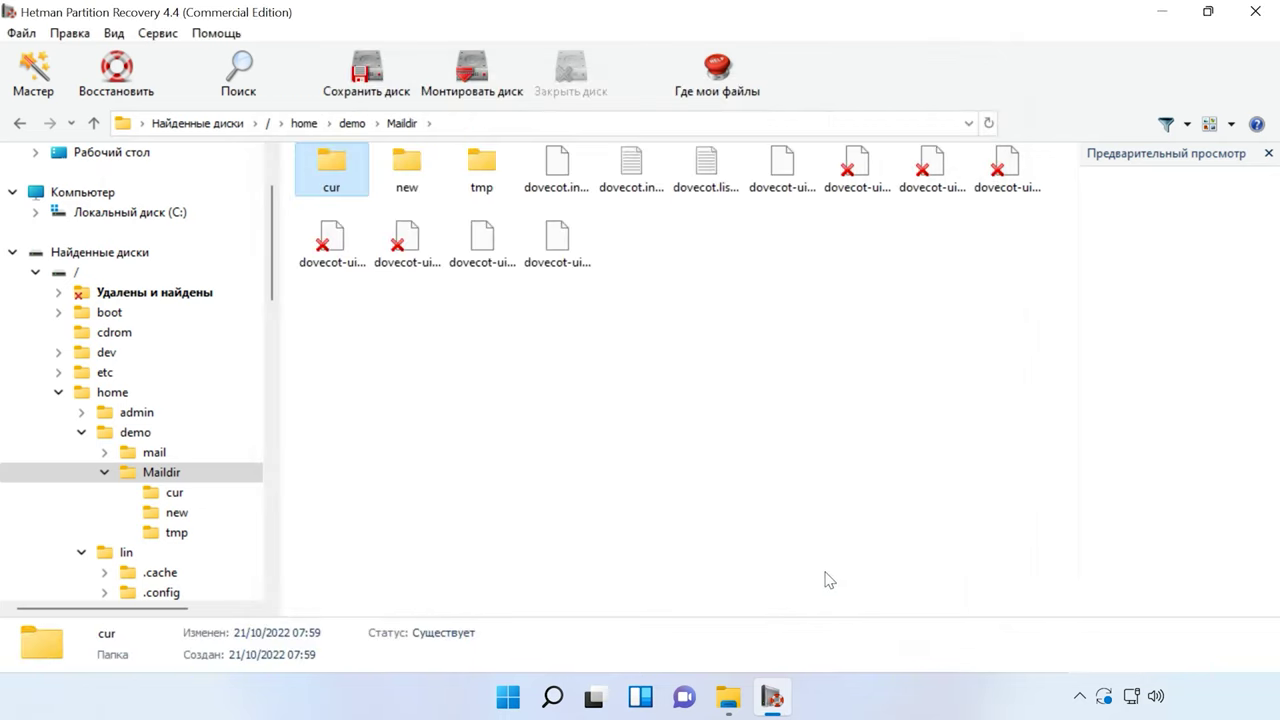
Switch to File Explorer and check the recovered message files in C:\10\cur.
click(730, 697)
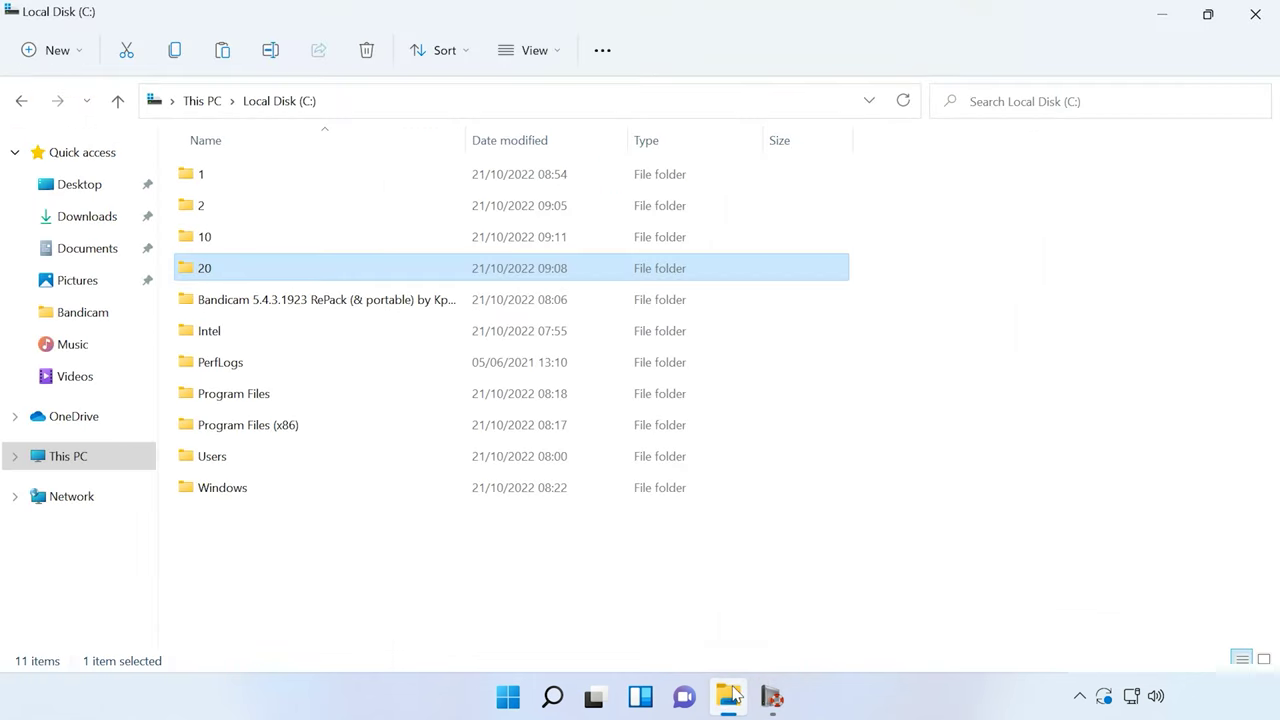
double_click(209, 240)
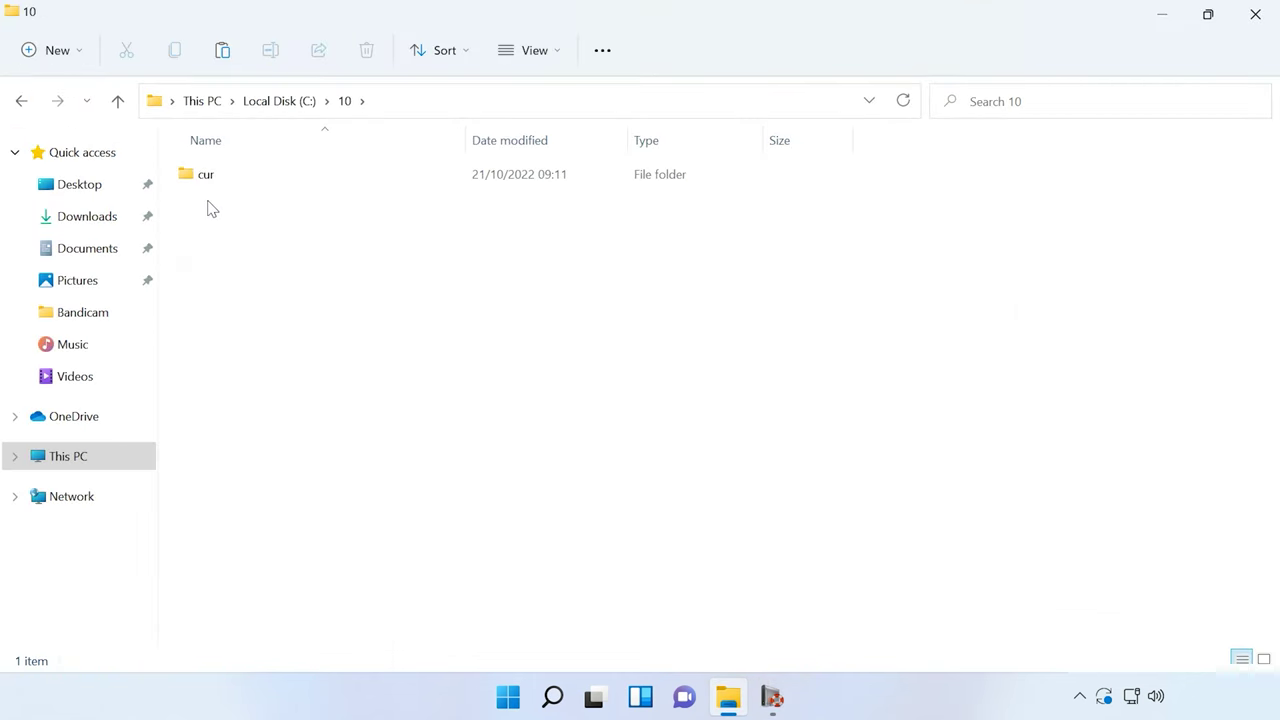
double_click(211, 180)
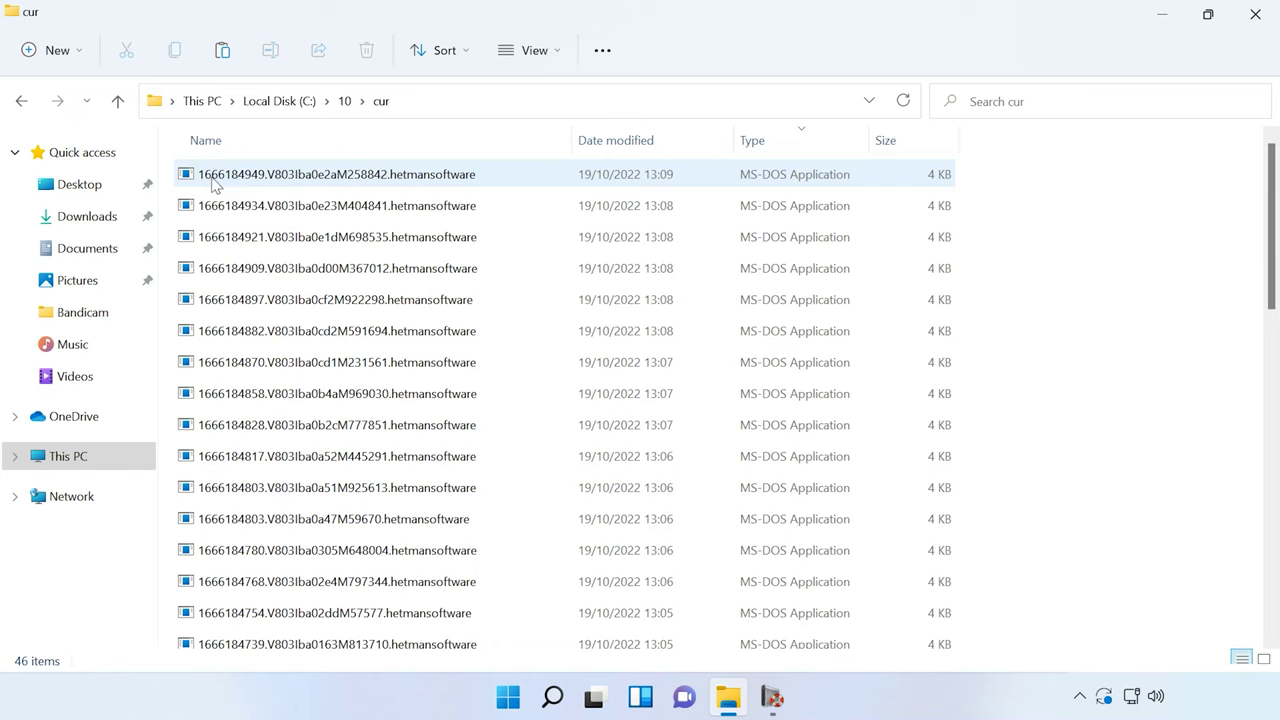
click(409, 177)
ctrl+click(343, 205)
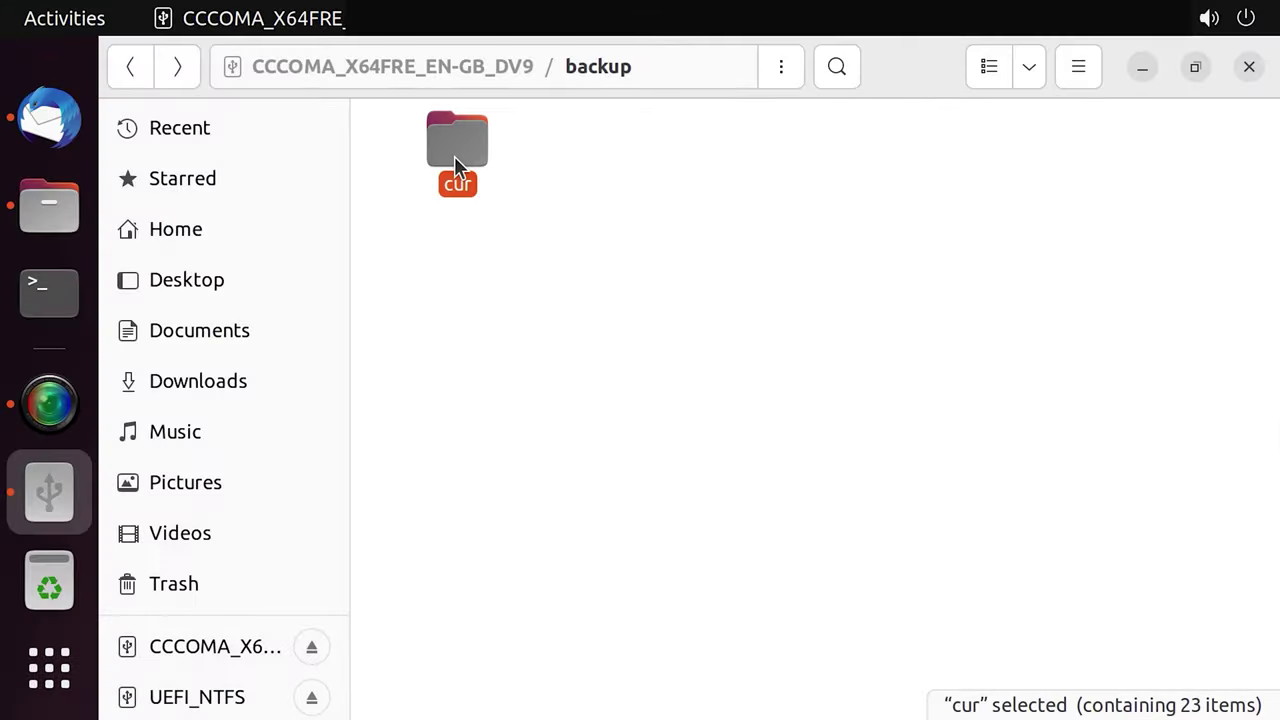
Batch-rename all message files in the USB drive's backup/cur folder, replacing the text "_2,S" with nothing.
double_click(454, 156)
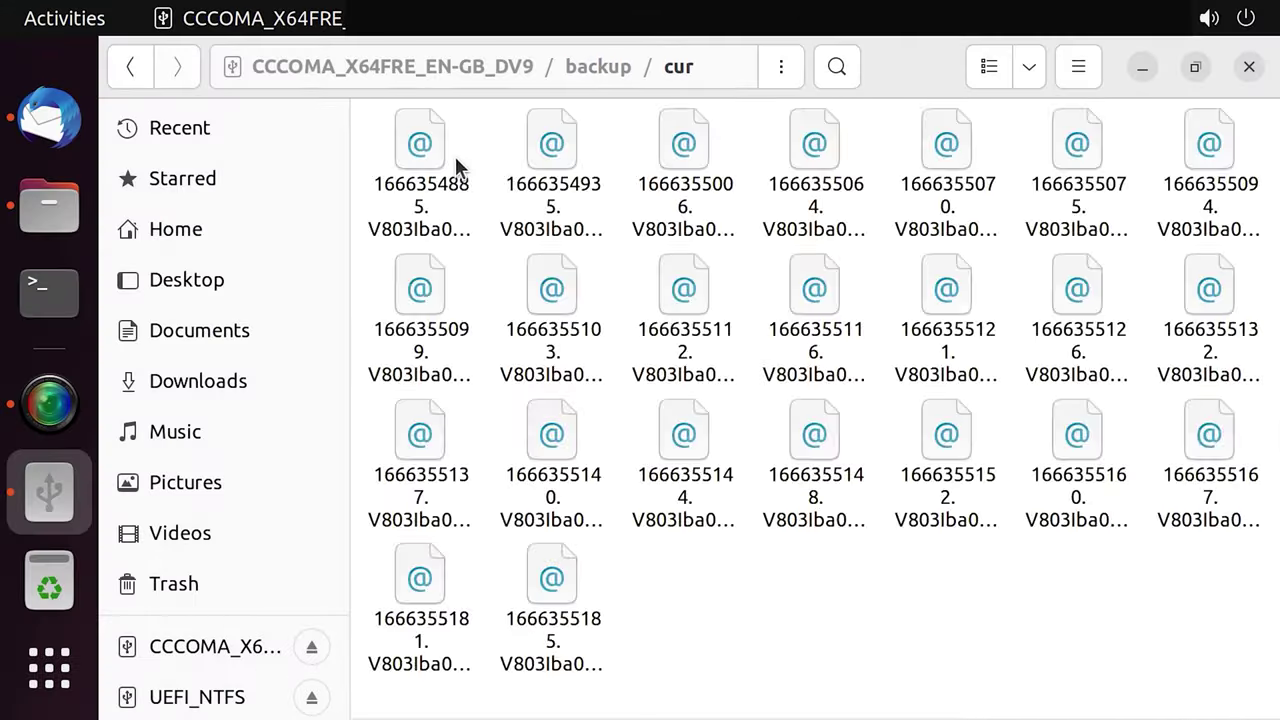
click(841, 534)
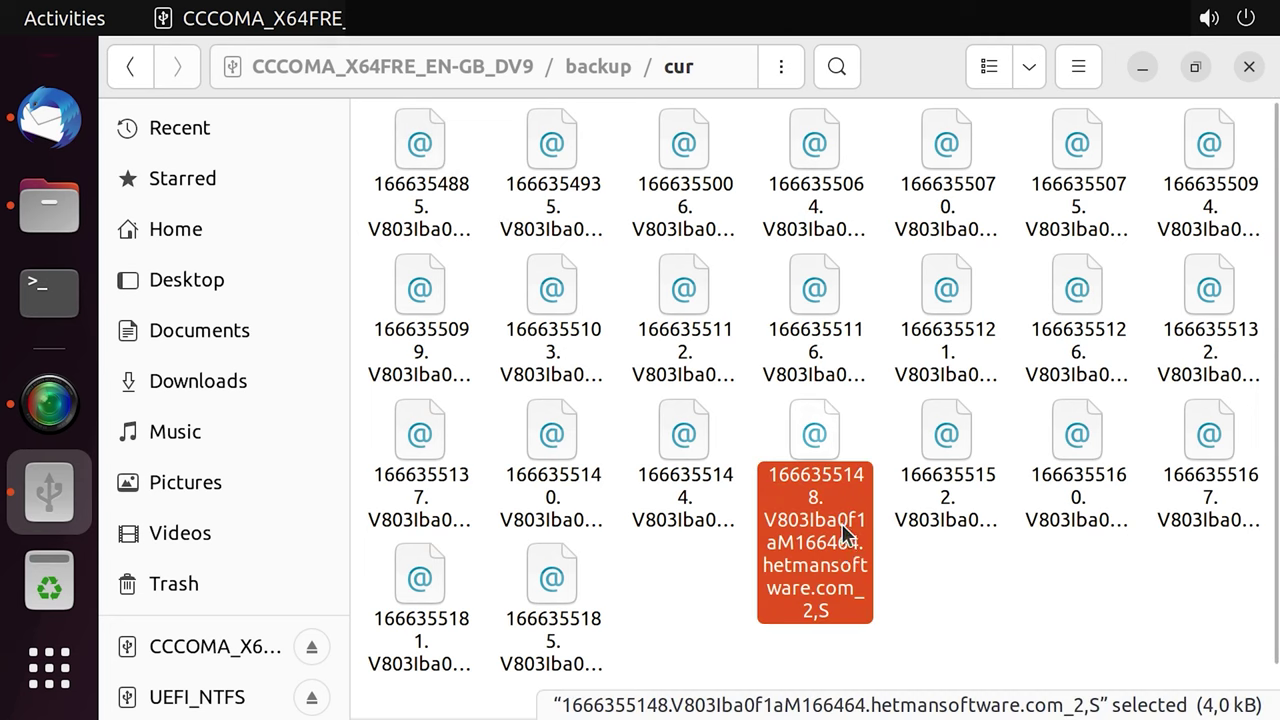
key(ctrl+a)
right_click(827, 620)
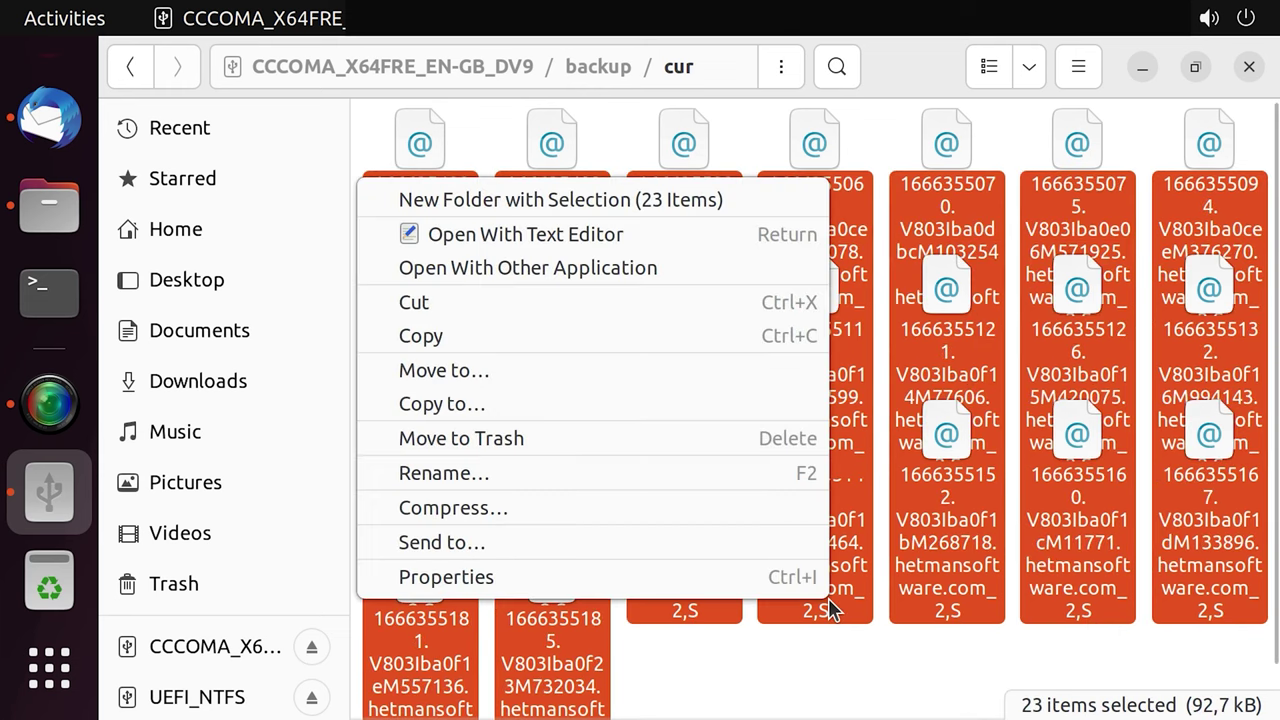
click(479, 485)
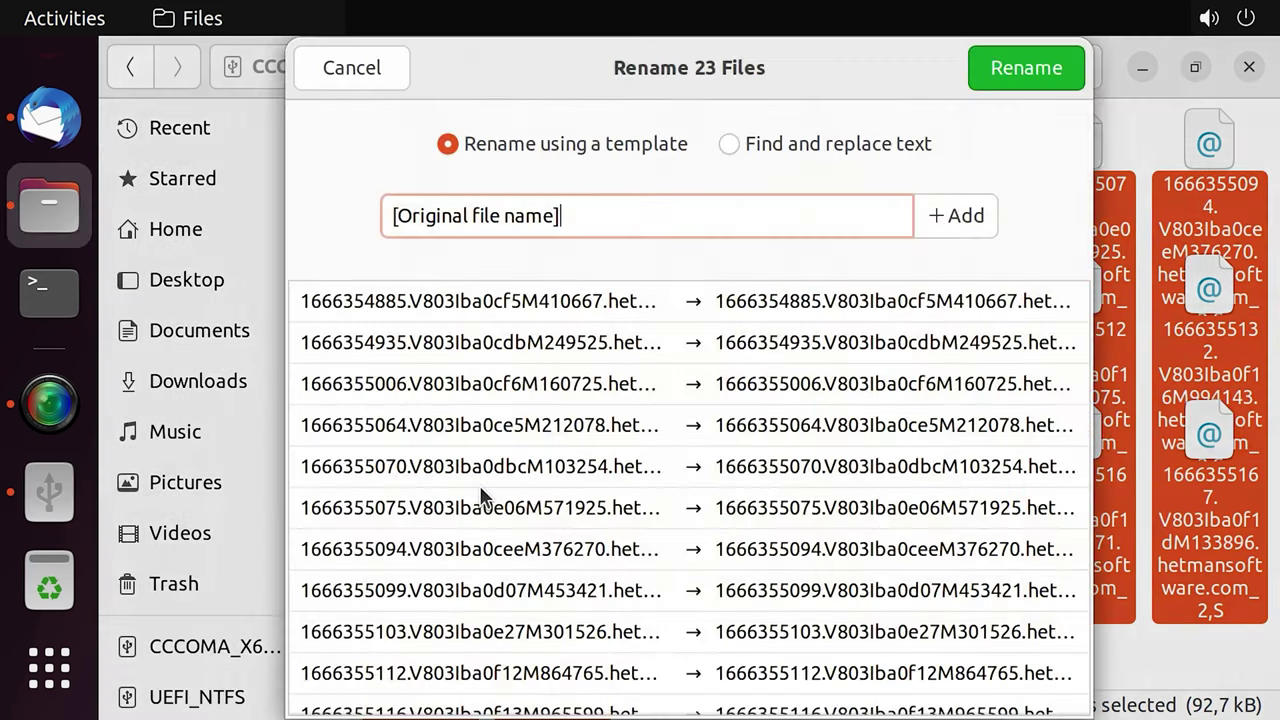
click(766, 148)
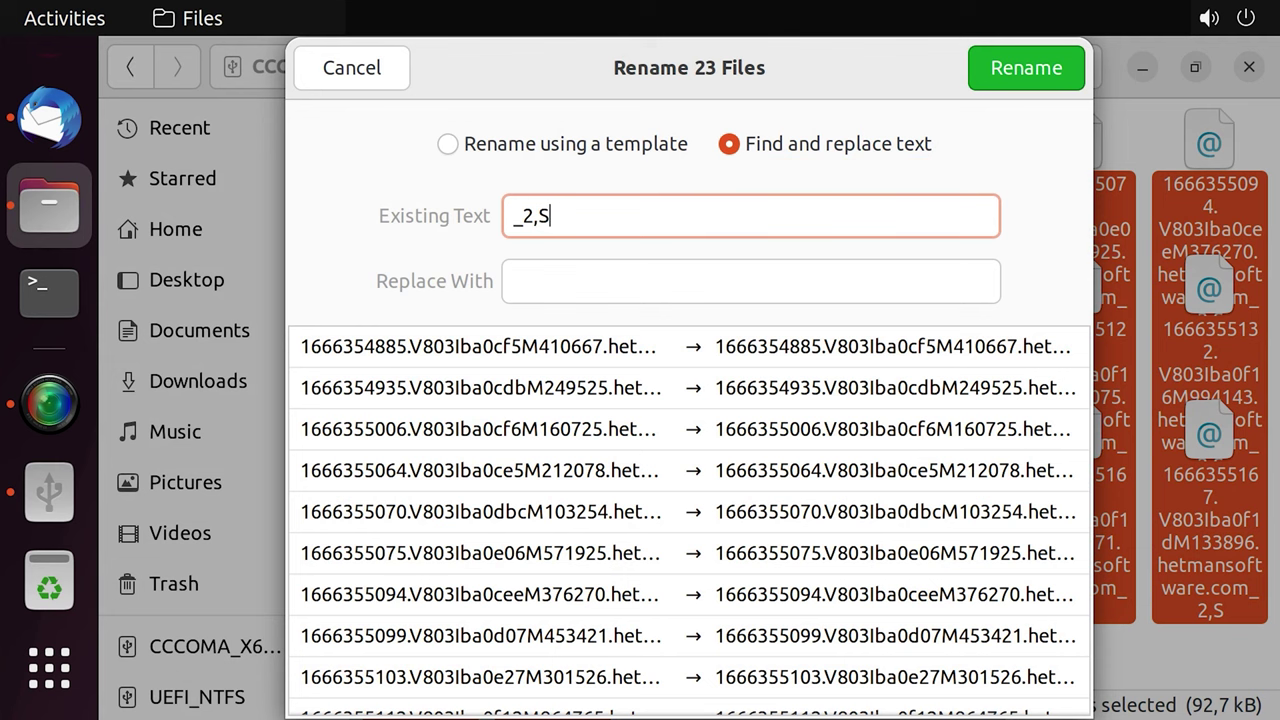
click(1030, 70)
Copy all the renamed message files from the USB drive's backup/cur folder into home/demo/Maildir/new.
click(825, 570)
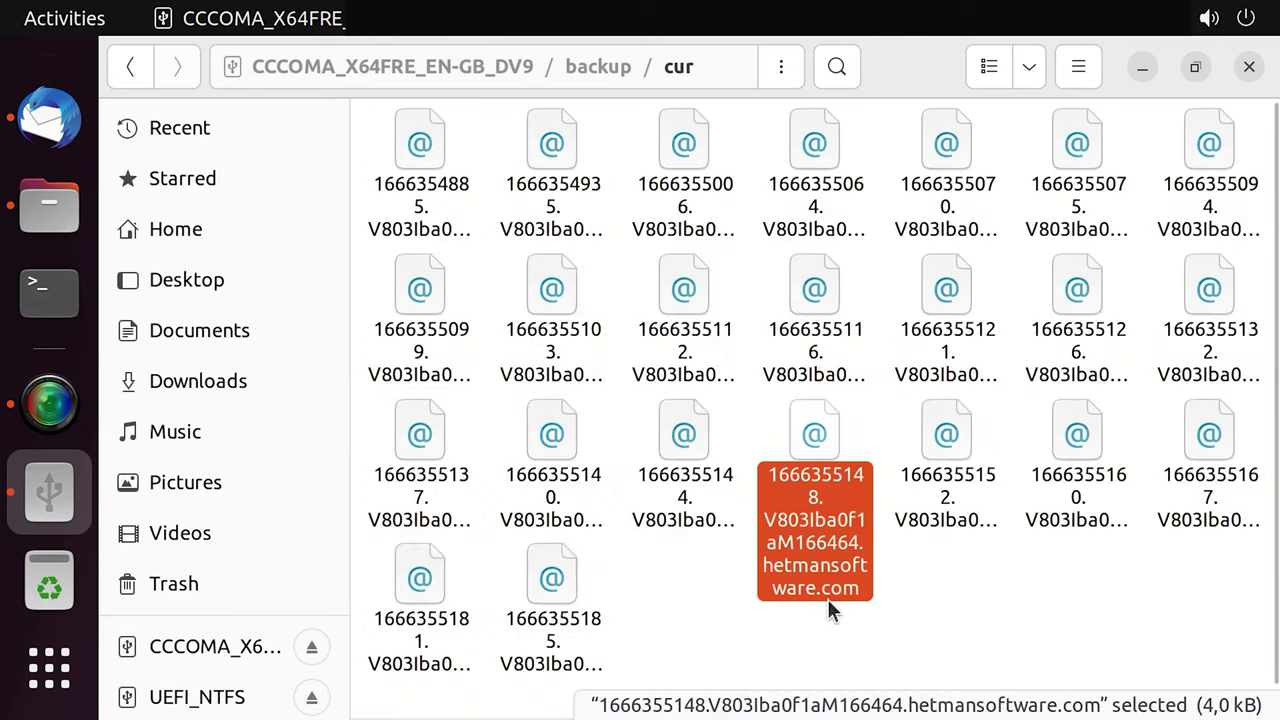
key(ctrl+a)
right_click(800, 515)
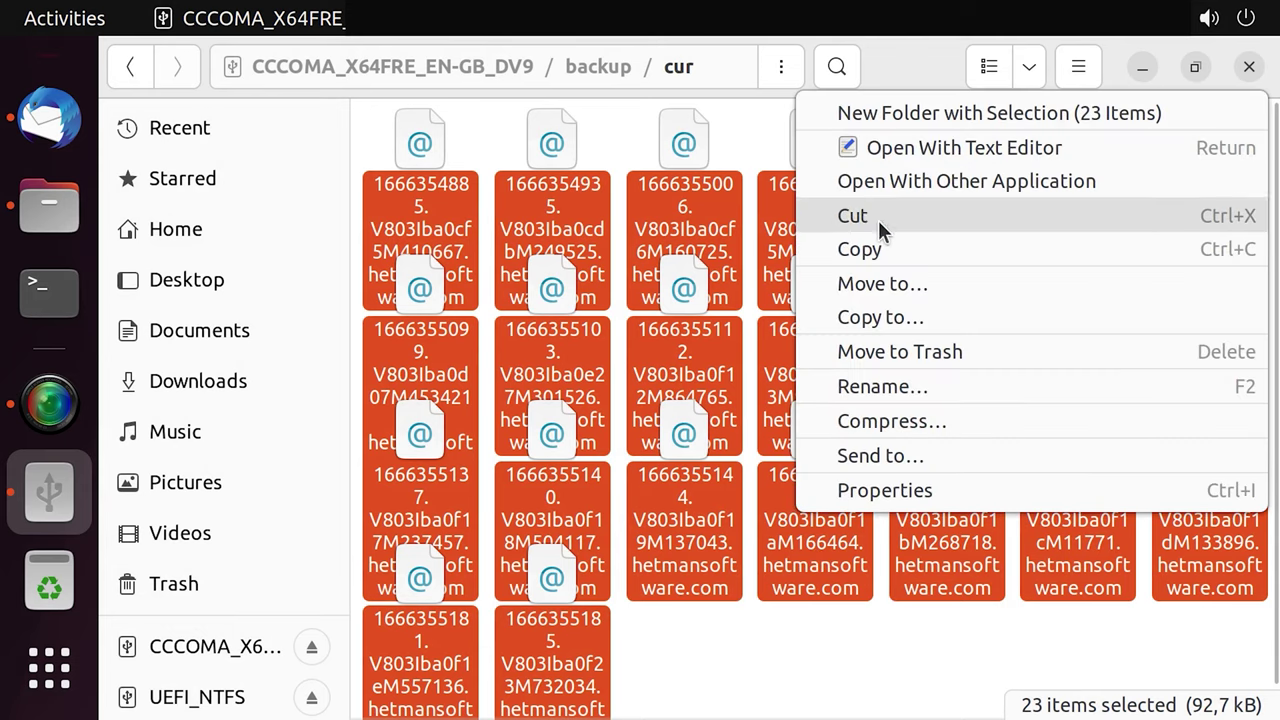
click(887, 252)
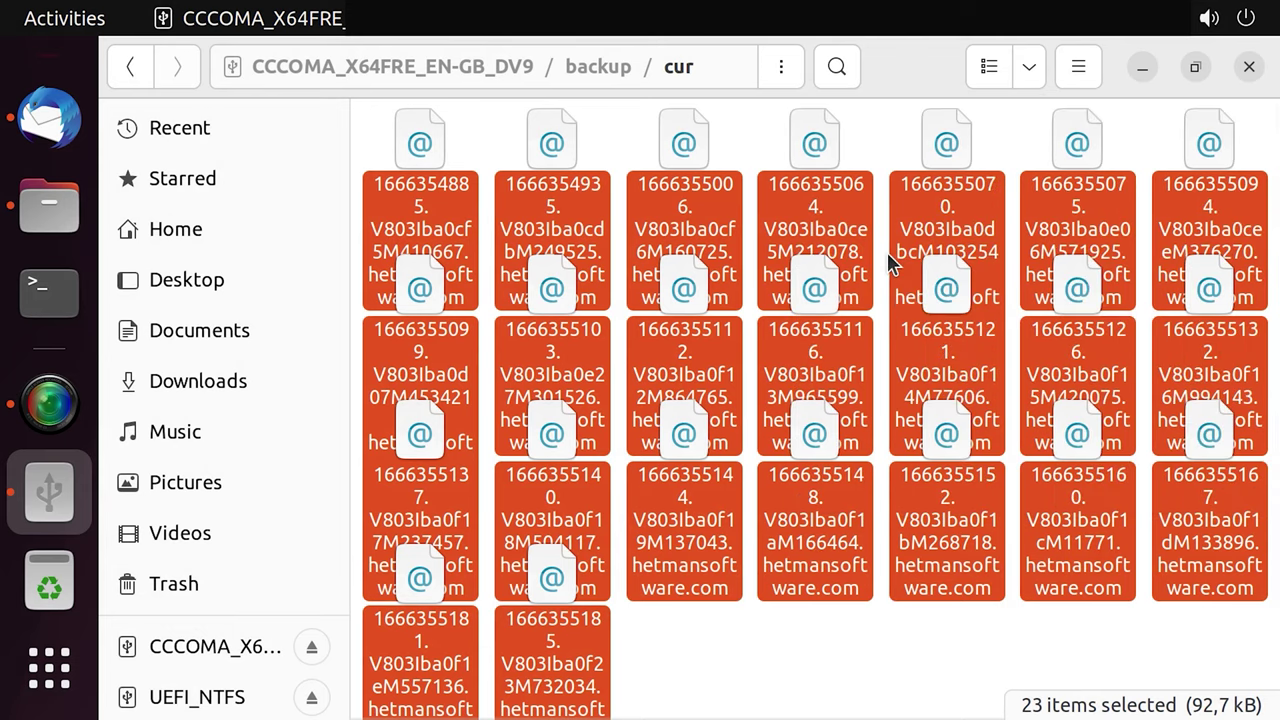
click(49, 205)
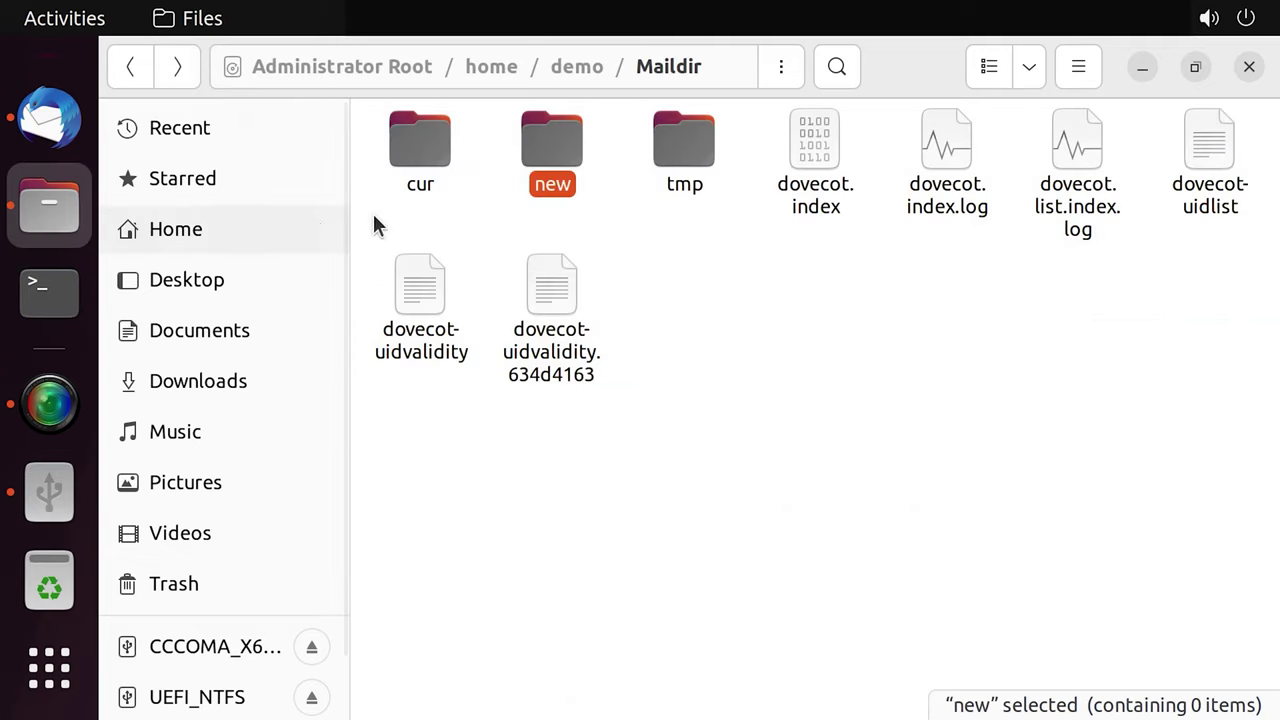
double_click(548, 150)
right_click(565, 291)
click(648, 380)
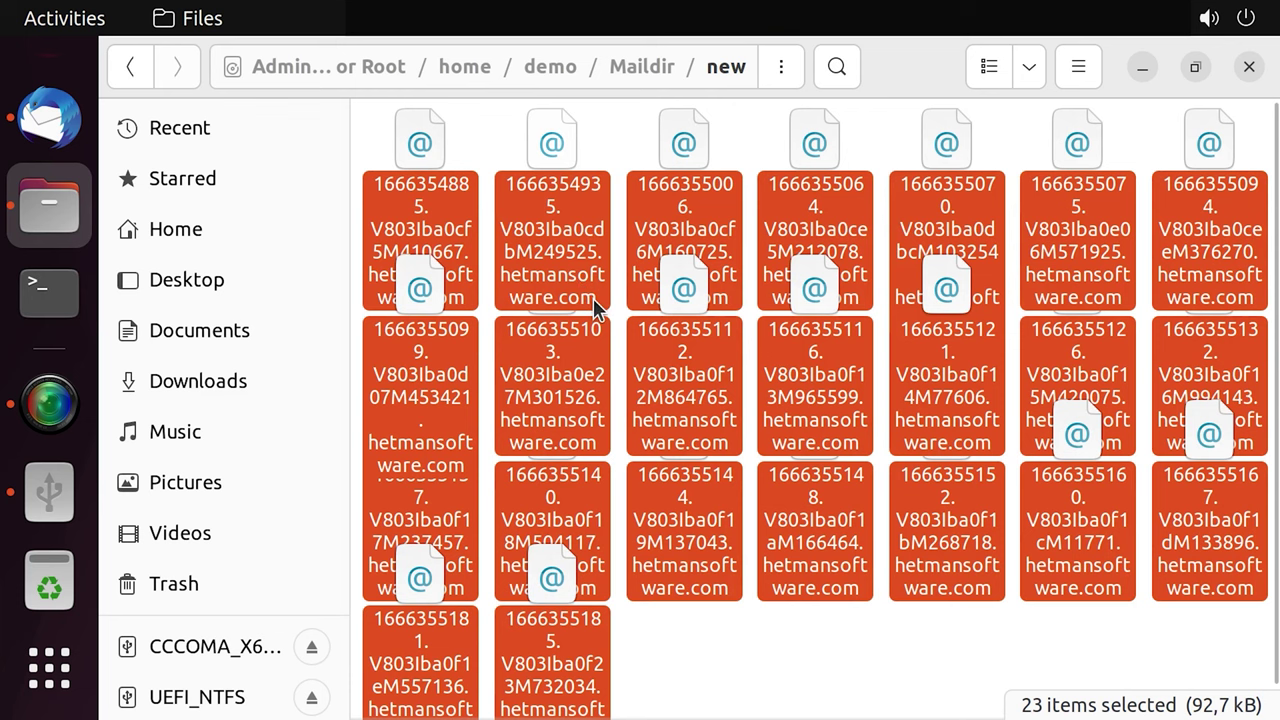
Switch to Thunderbird, fetch new messages into the demo account's Inbox and open the message Re: 20.
click(80, 125)
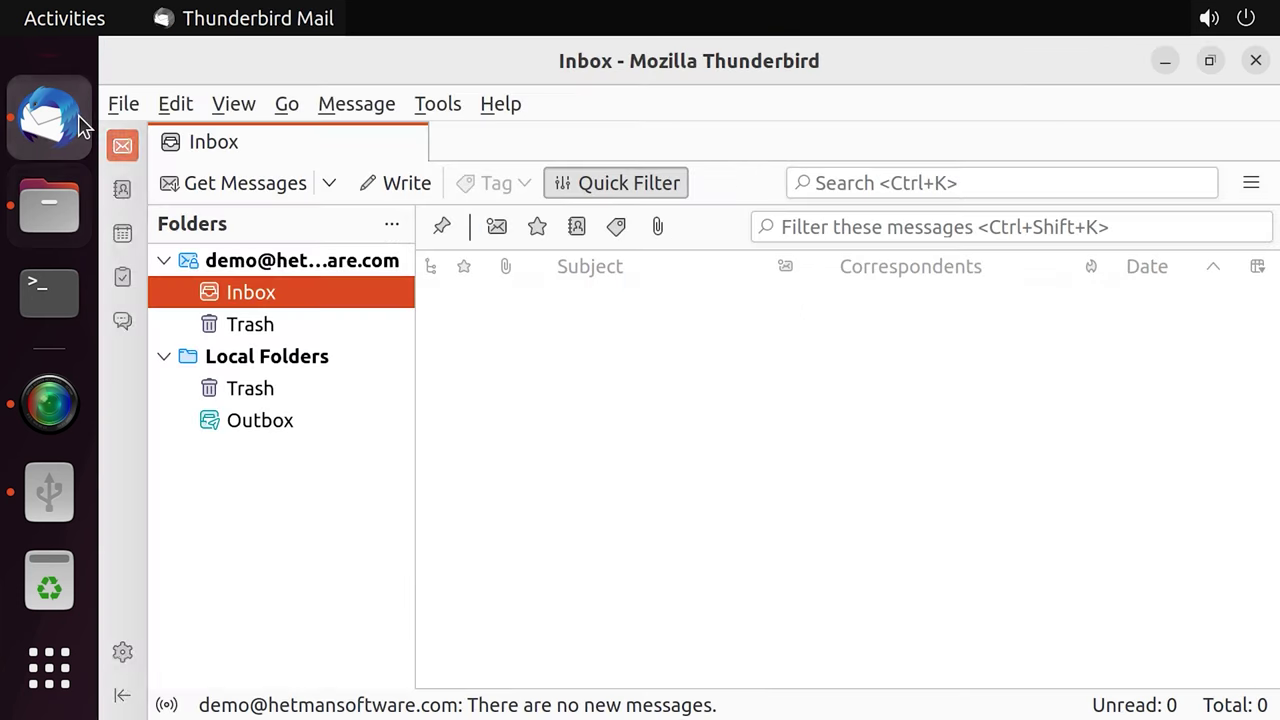
click(286, 189)
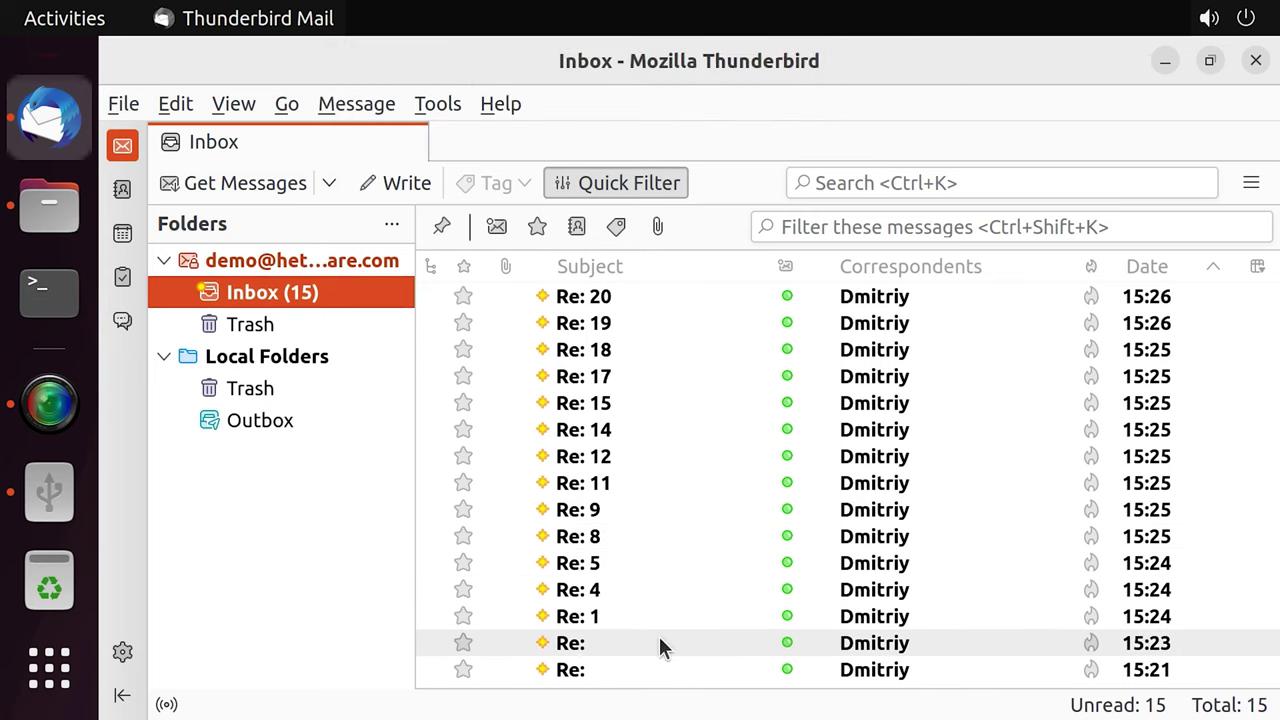
click(610, 301)
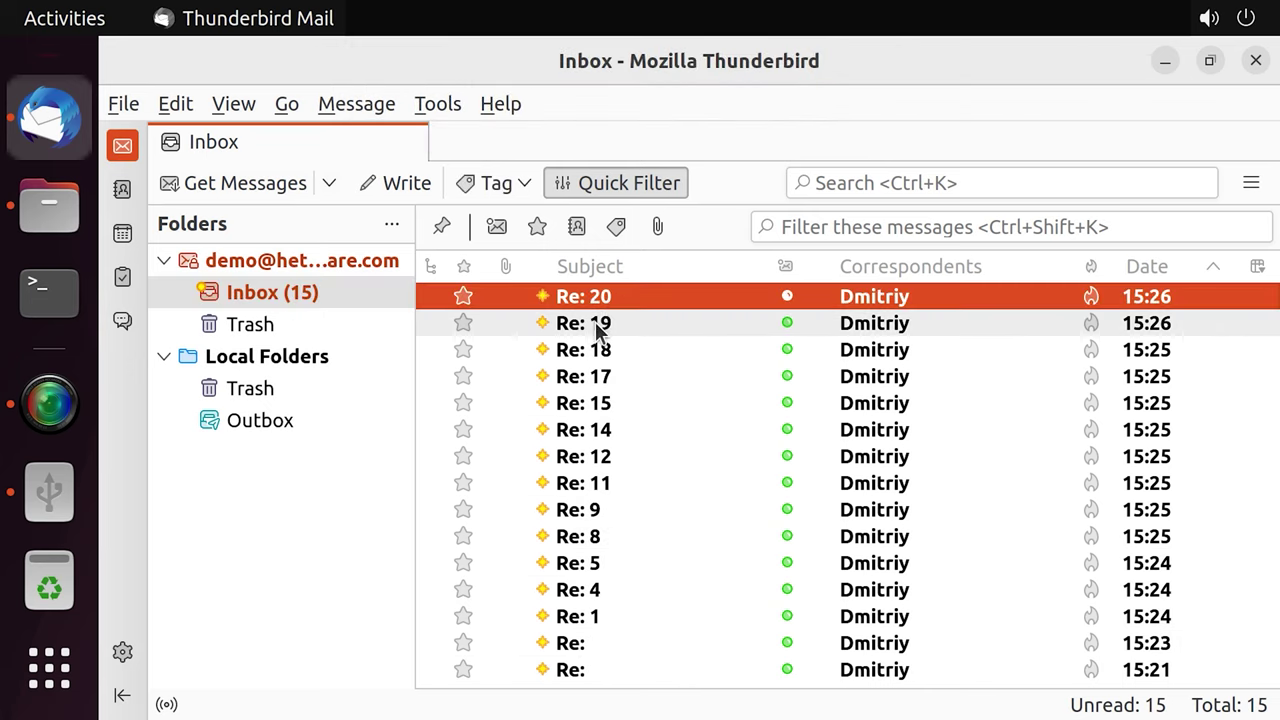
click(595, 321)
click(603, 362)
double_click(591, 297)
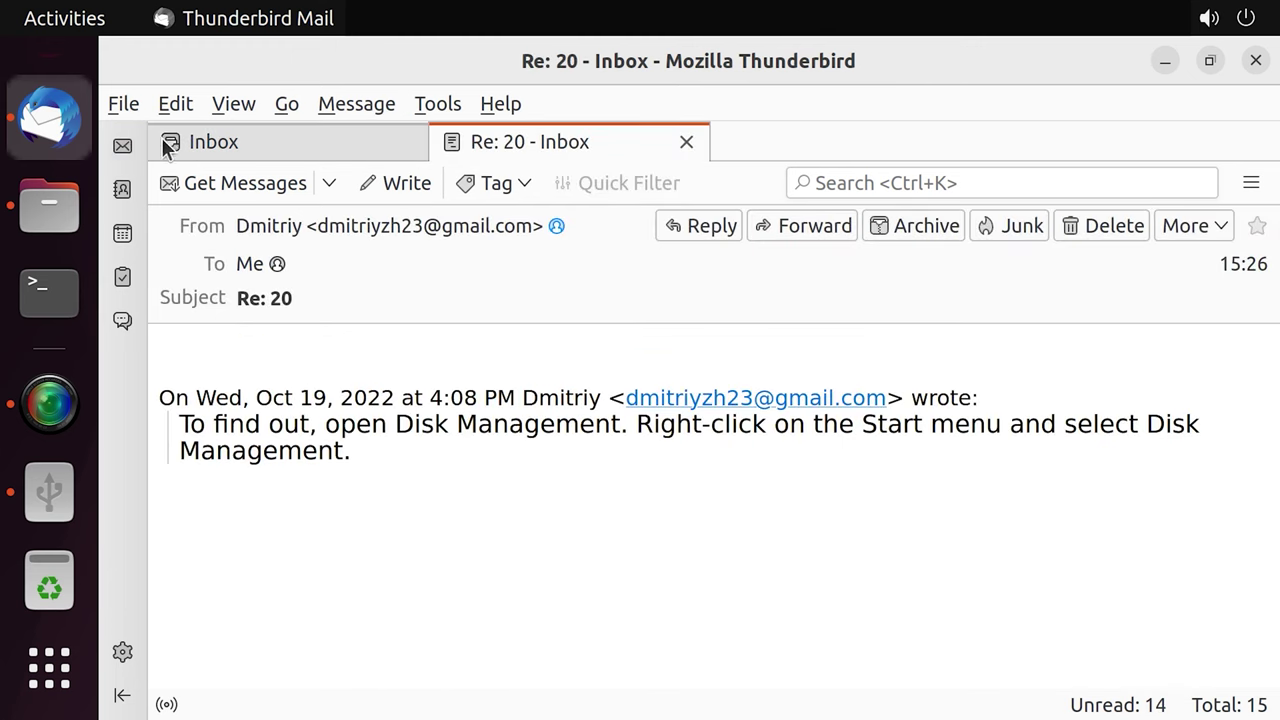
Return to the Inbox list, and in Files open the last message file in home/demo/Maildir/cur with Text Editor, entering the account password to authenticate.
click(293, 141)
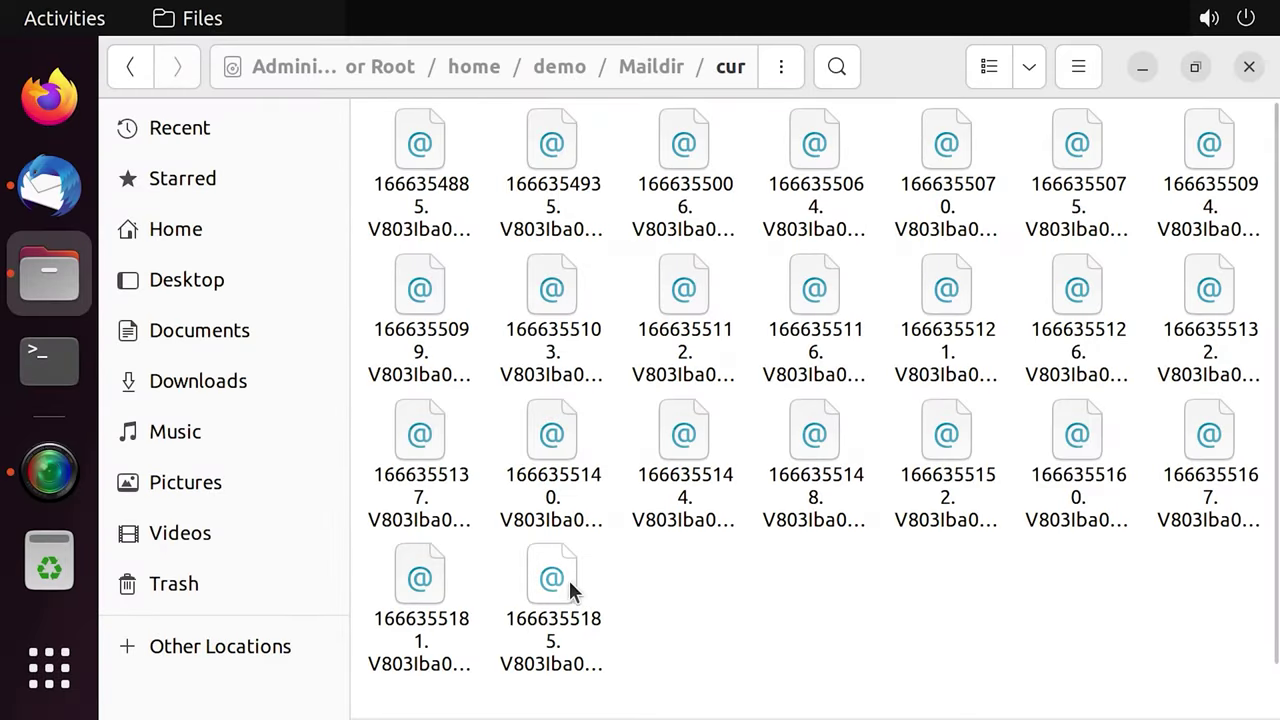
right_click(555, 670)
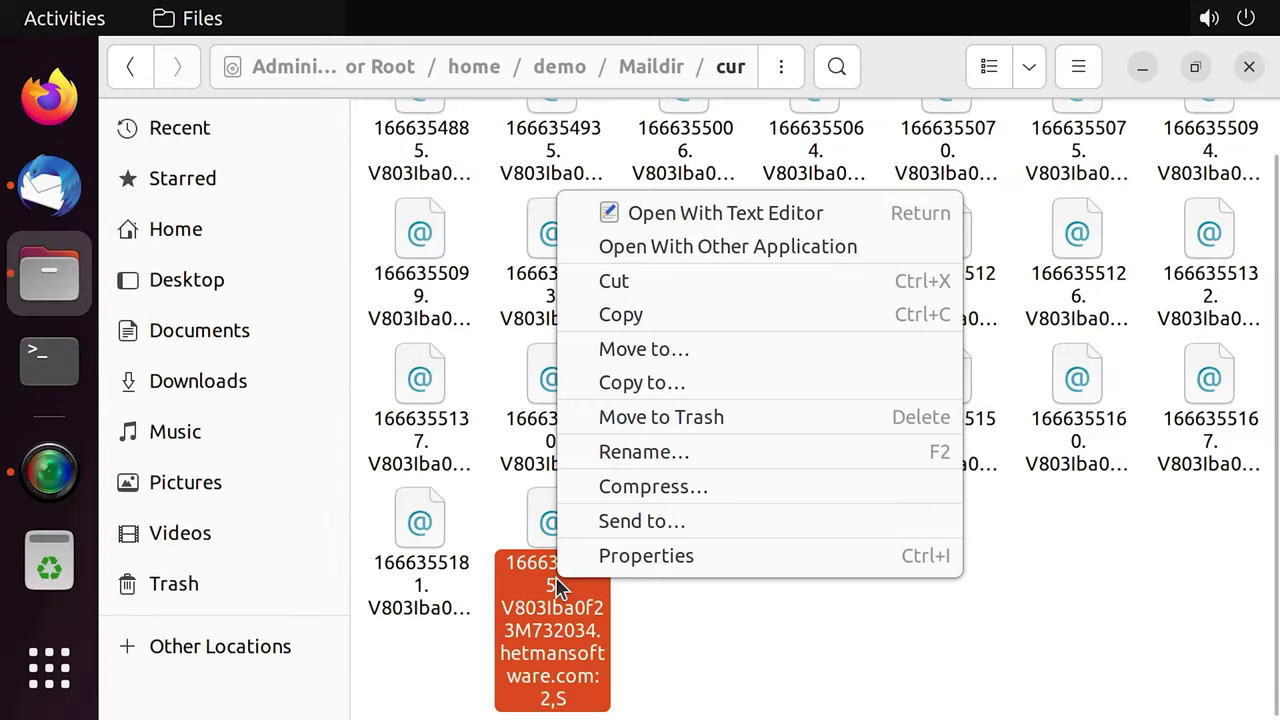
click(738, 216)
text(********)
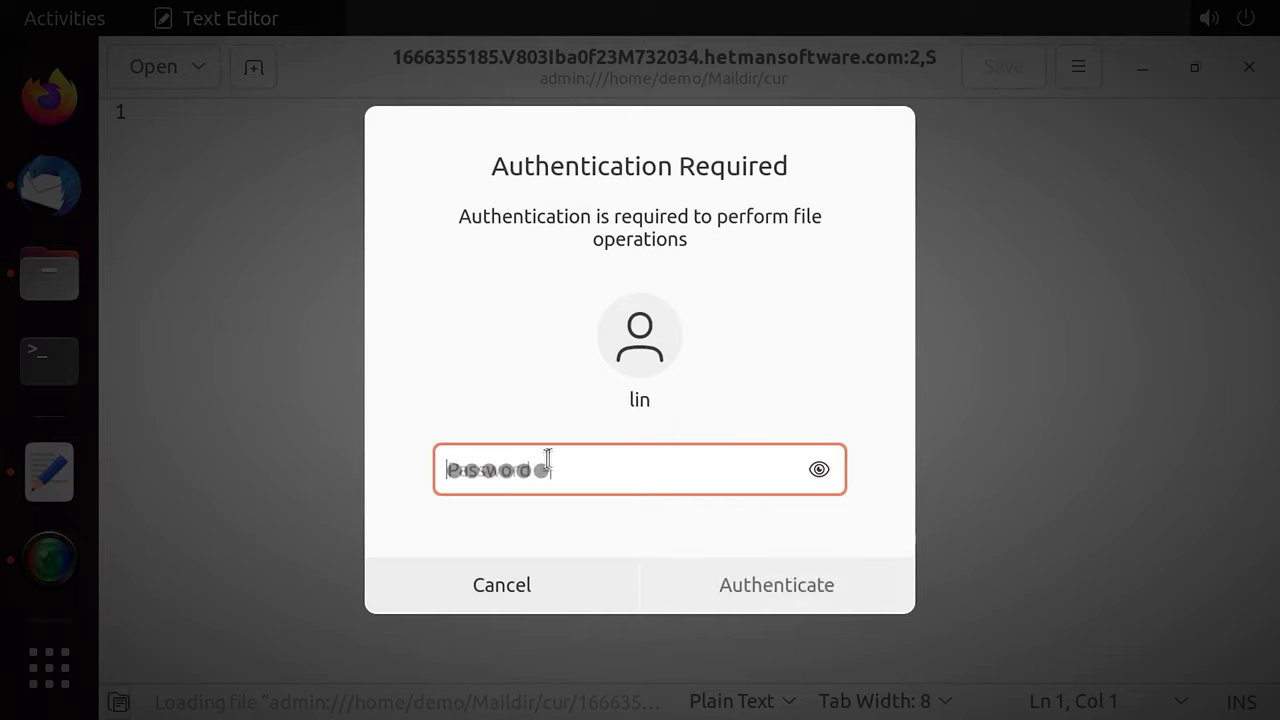
key(Return)
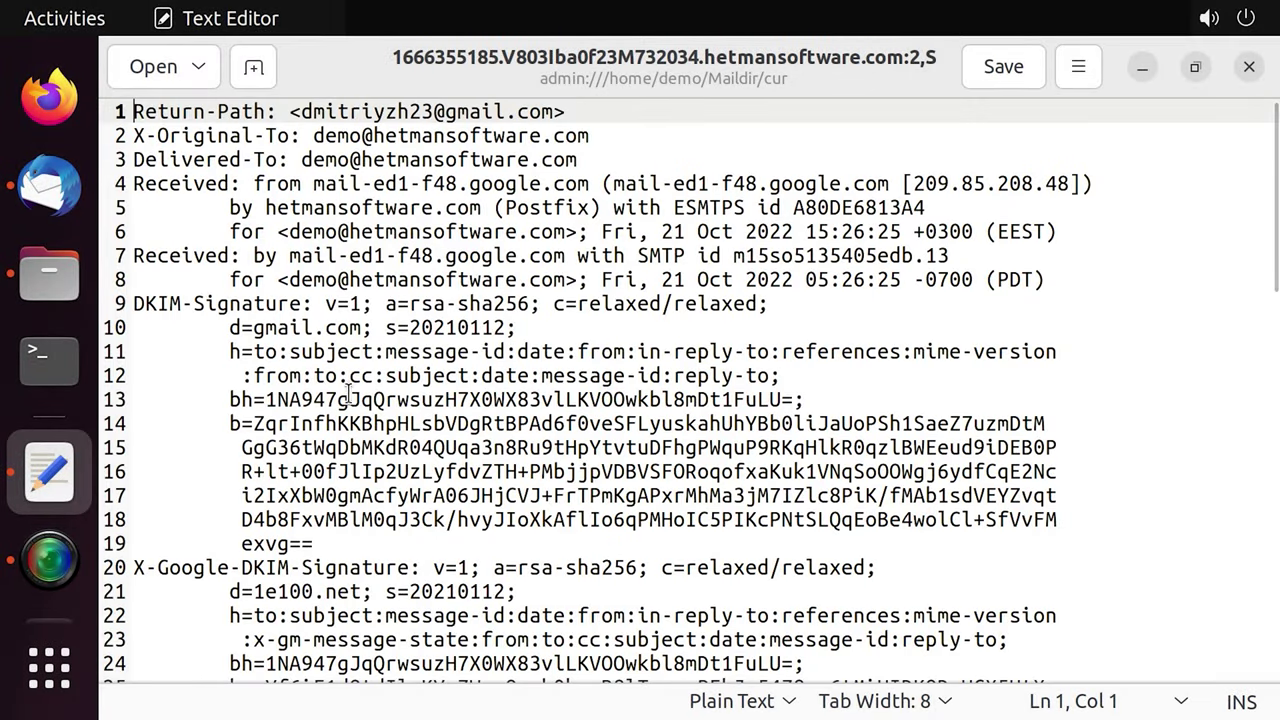
Examine the message file's headers and body text, and highlight the sender's e-mail address in the Return-Path line.
scroll(349, 393, down, 10)
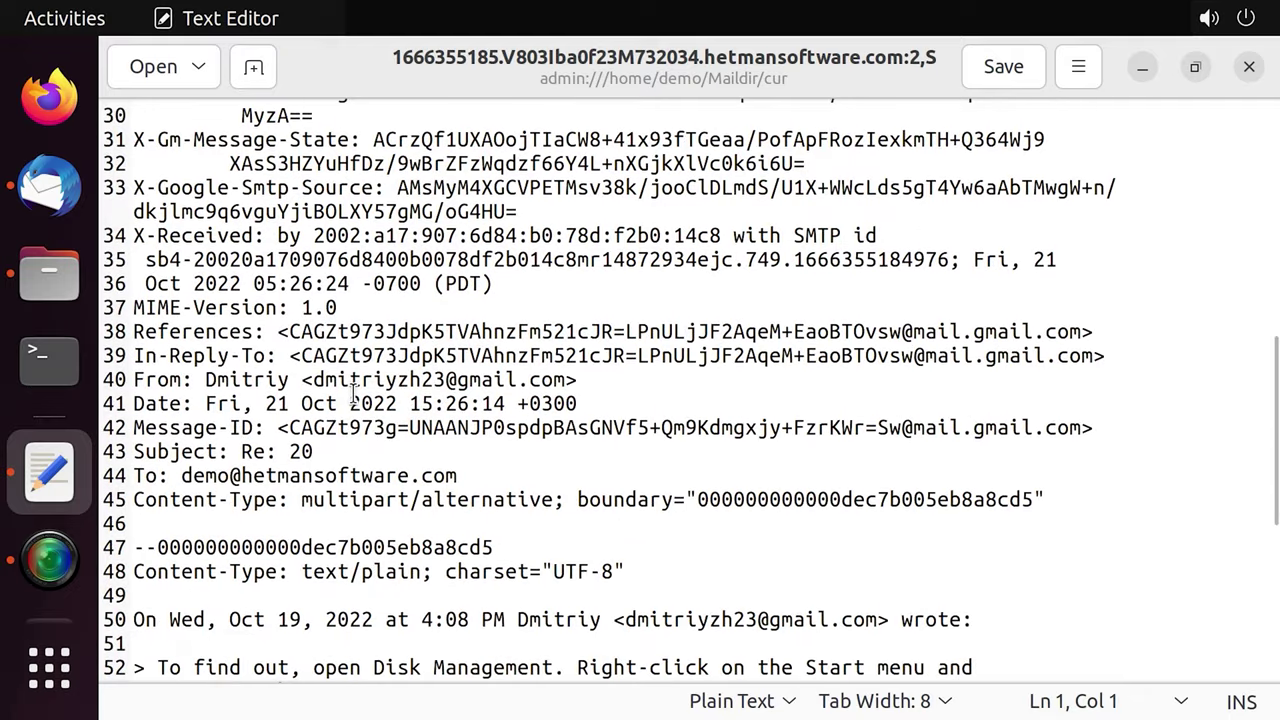
scroll(352, 393, down, 4)
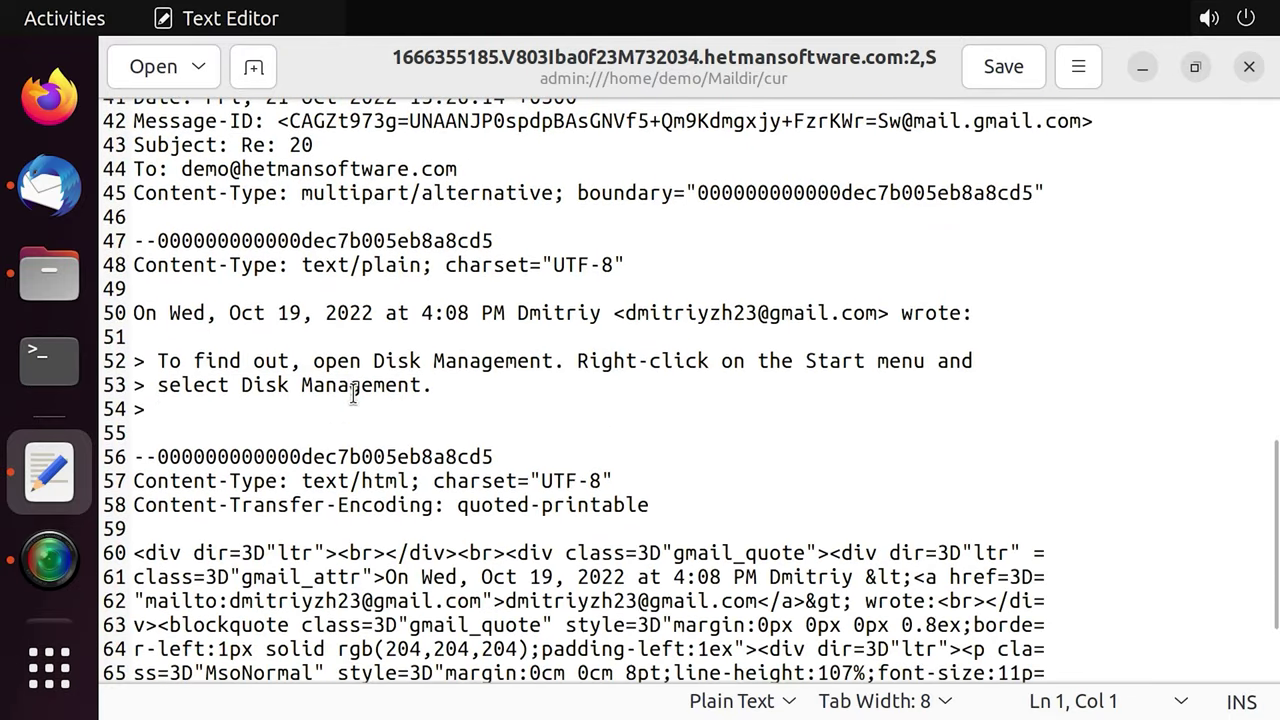
scroll(353, 393, down, 2)
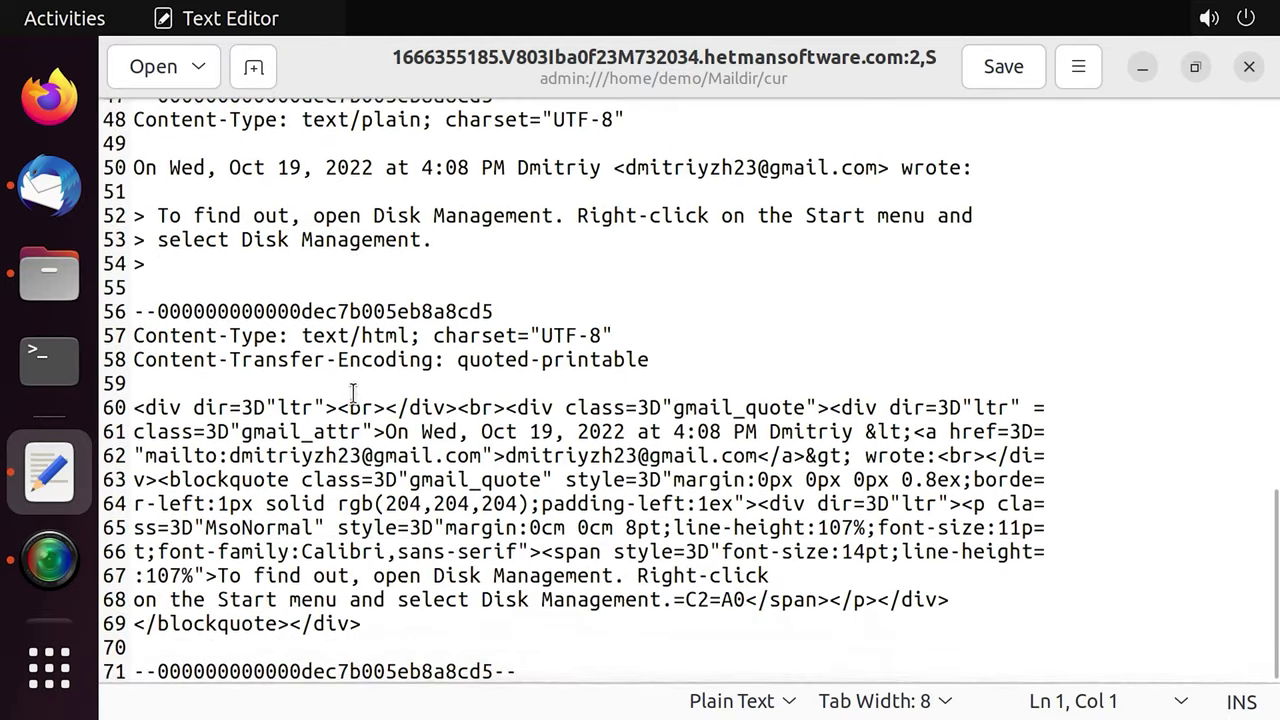
scroll(353, 393, up, 9)
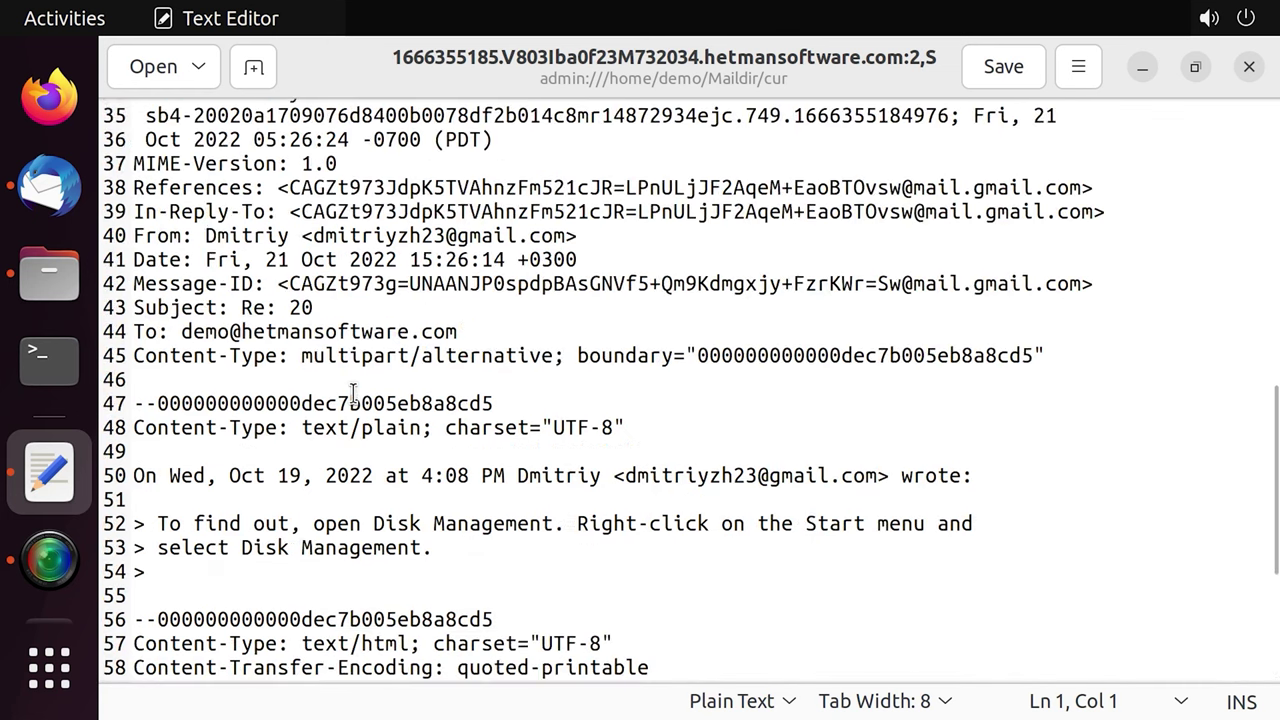
scroll(353, 393, up, 6)
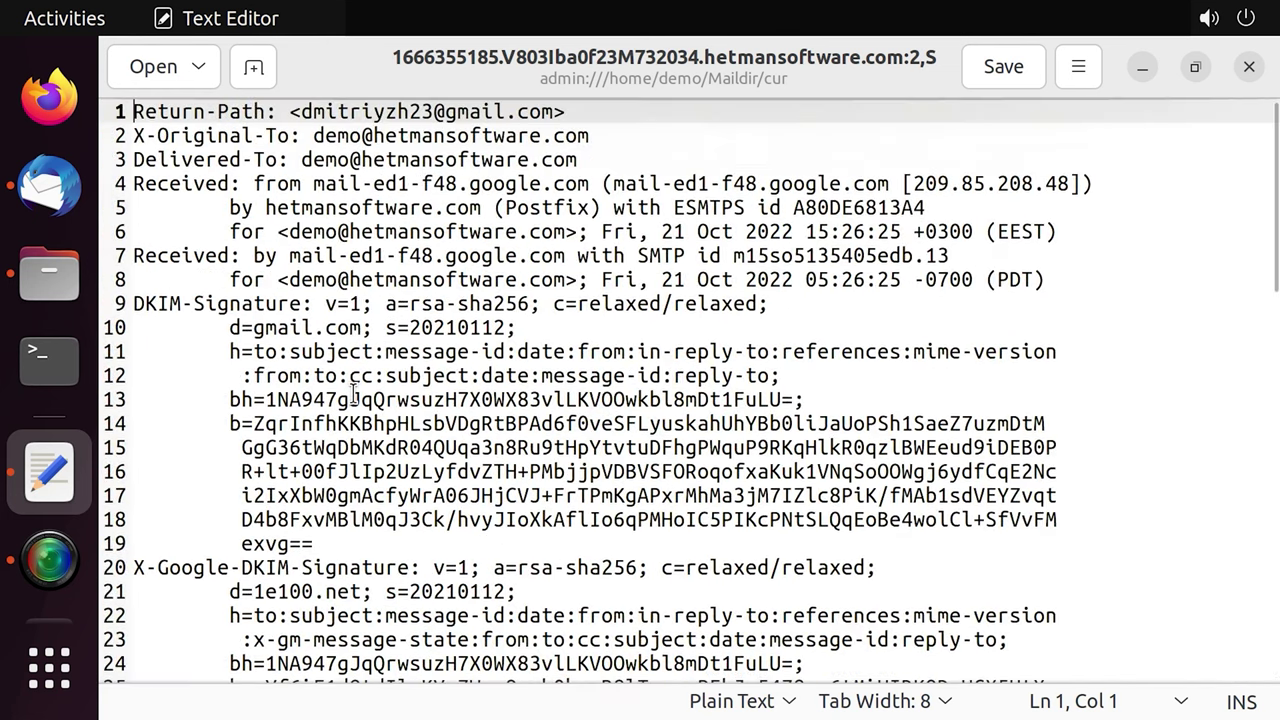
drag(566, 118, 326, 113)
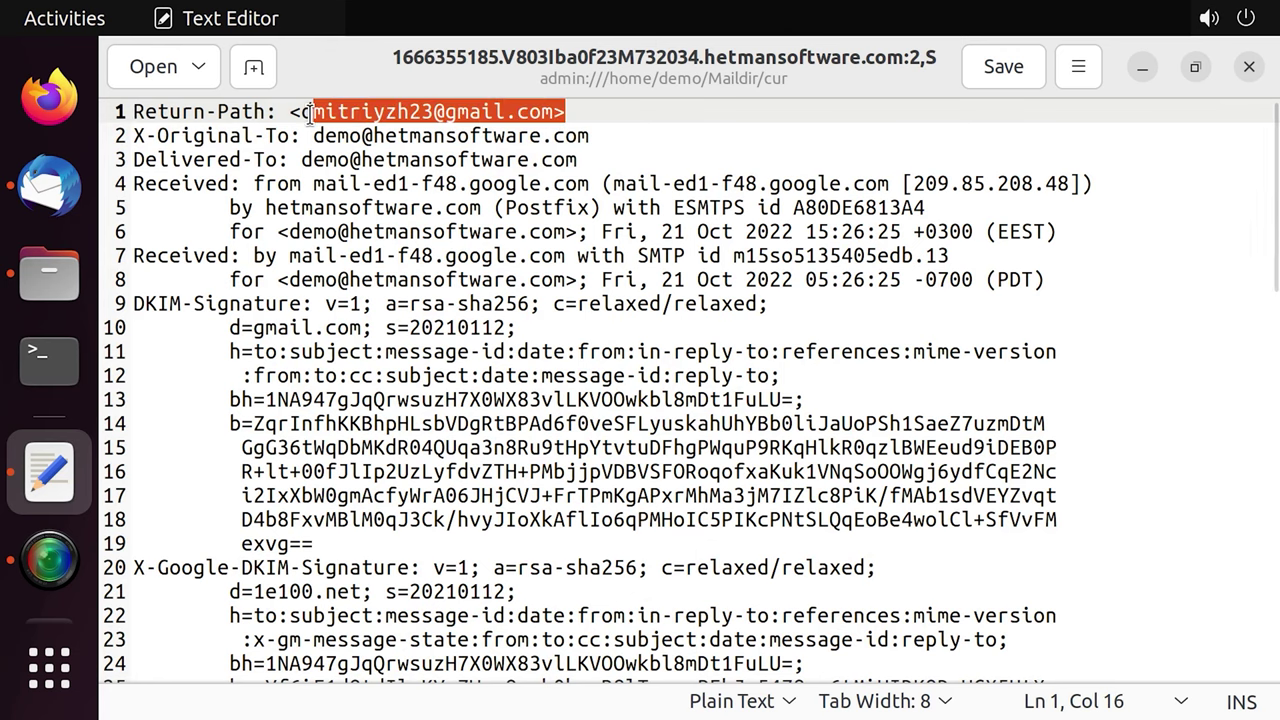